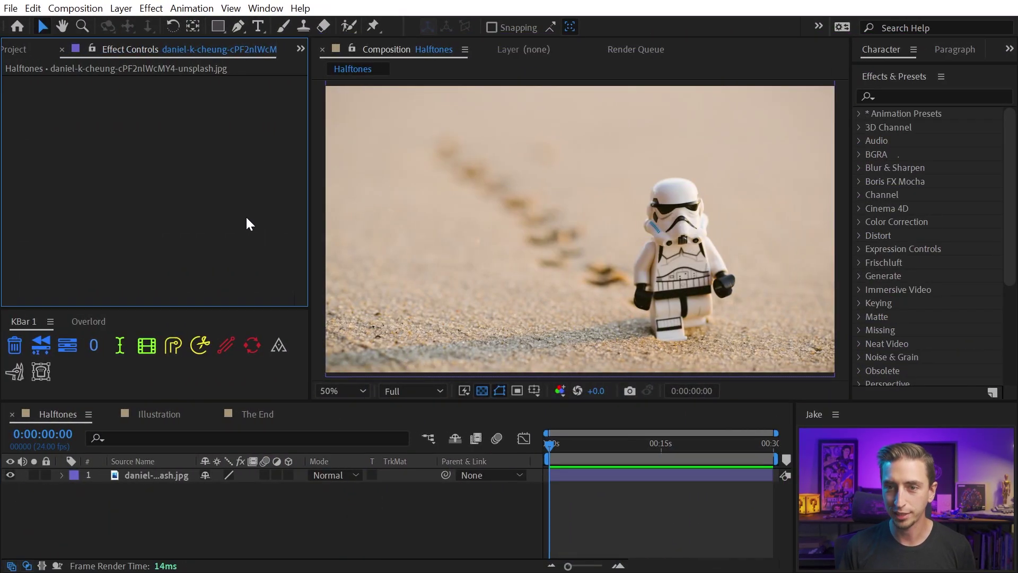
# - Add a new adjustment layer above the photo and rename it Halftones
pyautogui.click(161, 502)
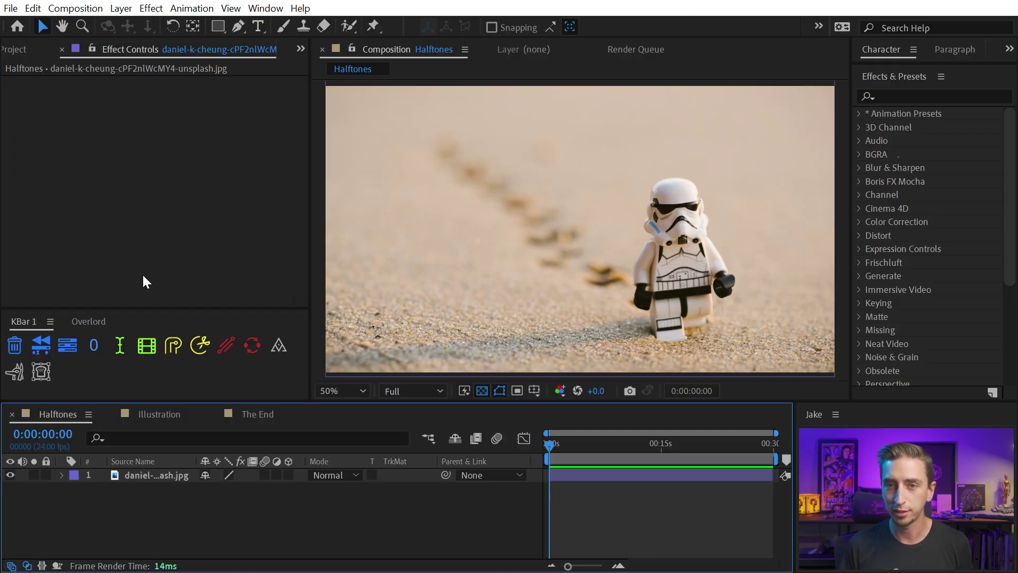
pyautogui.click(121, 8)
pyautogui.moveTo(136, 27)
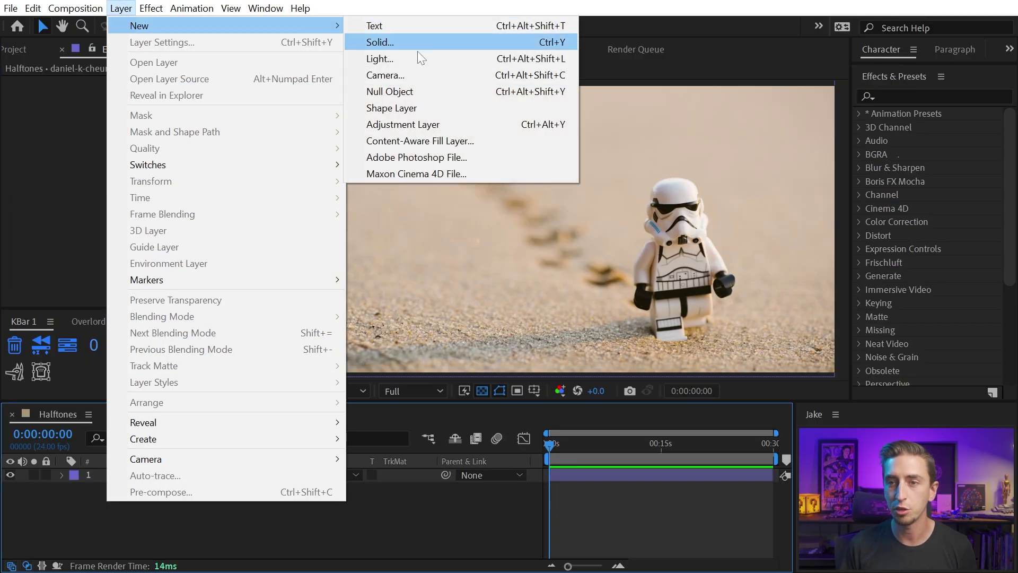
pyautogui.click(421, 123)
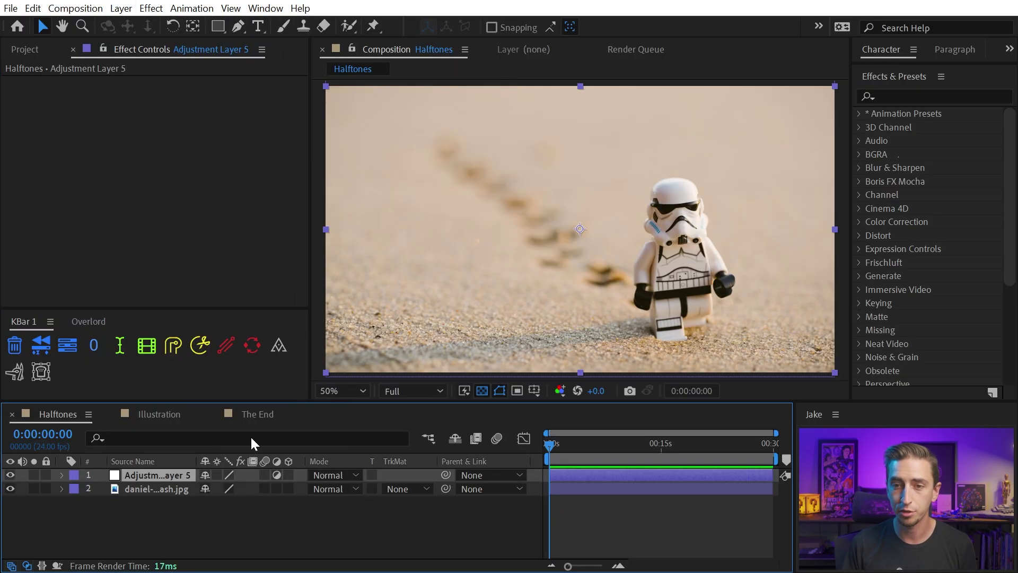
pyautogui.press('Return')
pyautogui.write('Halftones')
pyautogui.press('Return')
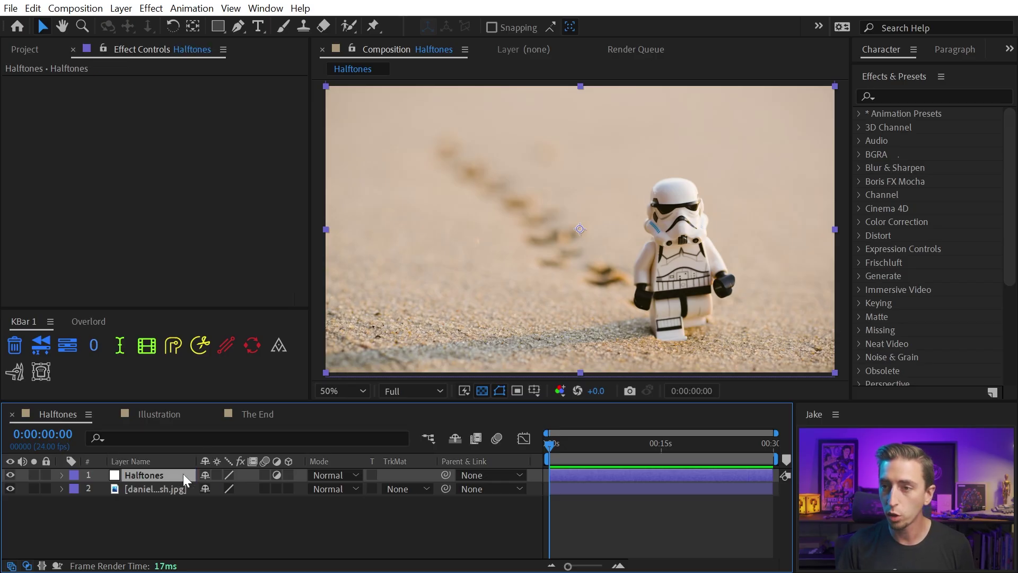
# - Find the CC Ball Action effect and apply it to the Halftones adjustment layer
pyautogui.click(904, 97)
pyautogui.write('cc ball')
pyautogui.doubleClick(917, 128)
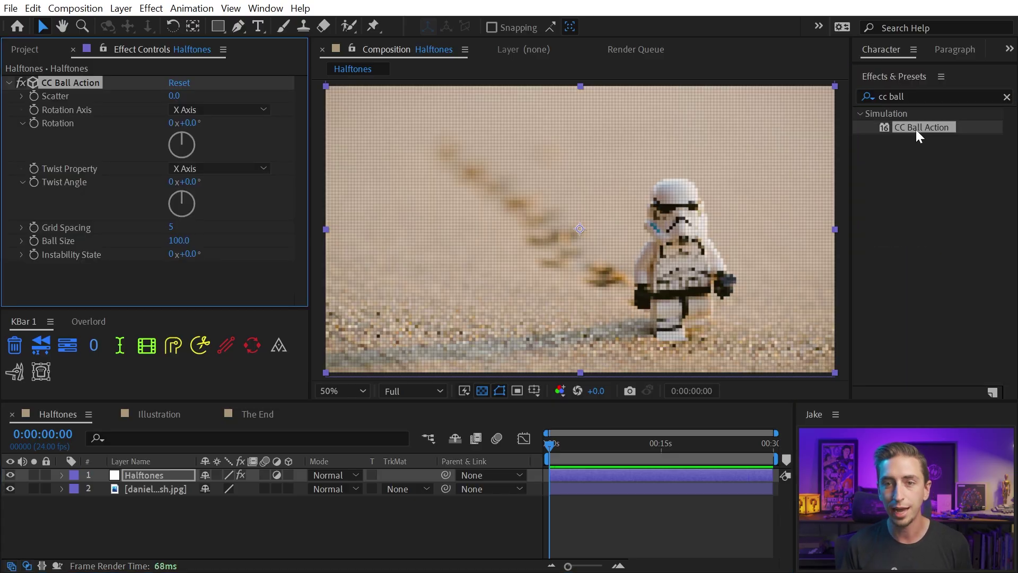
# - Reduce CC Ball Action's Ball Size to 54 while viewing the figure's helmet close up
pyautogui.press('.')
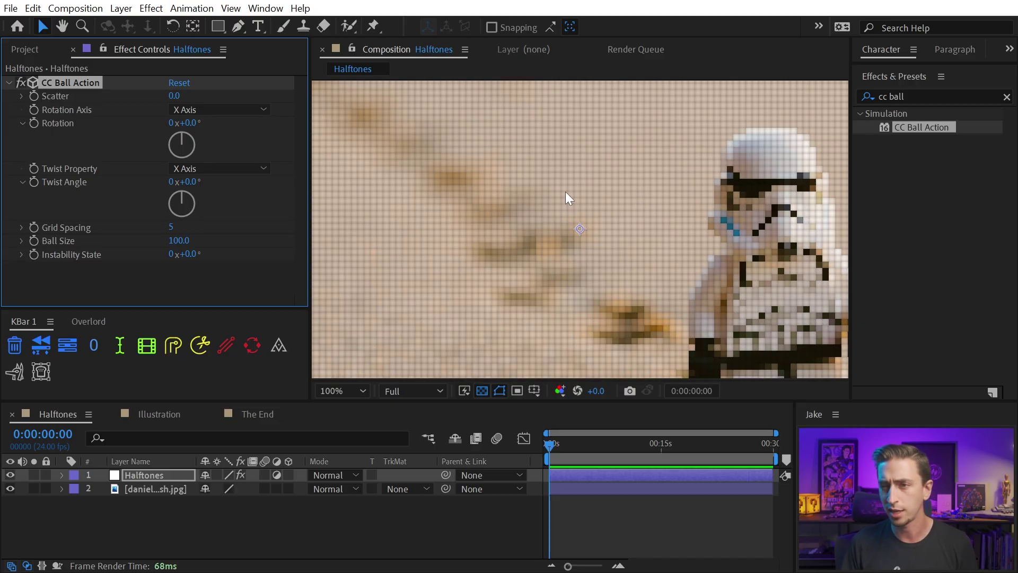
pyautogui.press('h')
pyautogui.moveTo(575, 157); pyautogui.dragTo(432, 191)
pyautogui.press('v')
pyautogui.press('.')
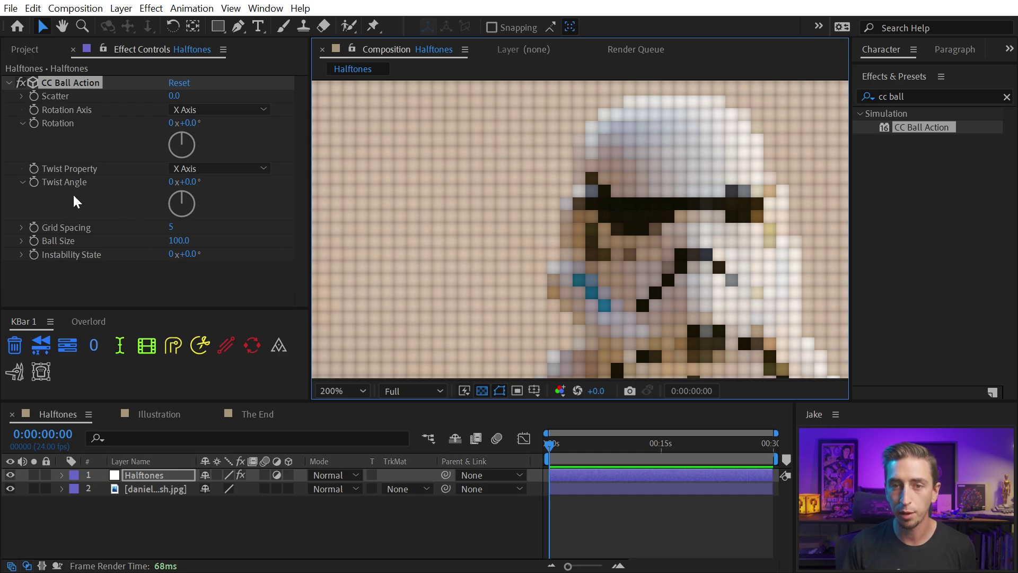
pyautogui.moveTo(177, 240); pyautogui.dragTo(144, 239)
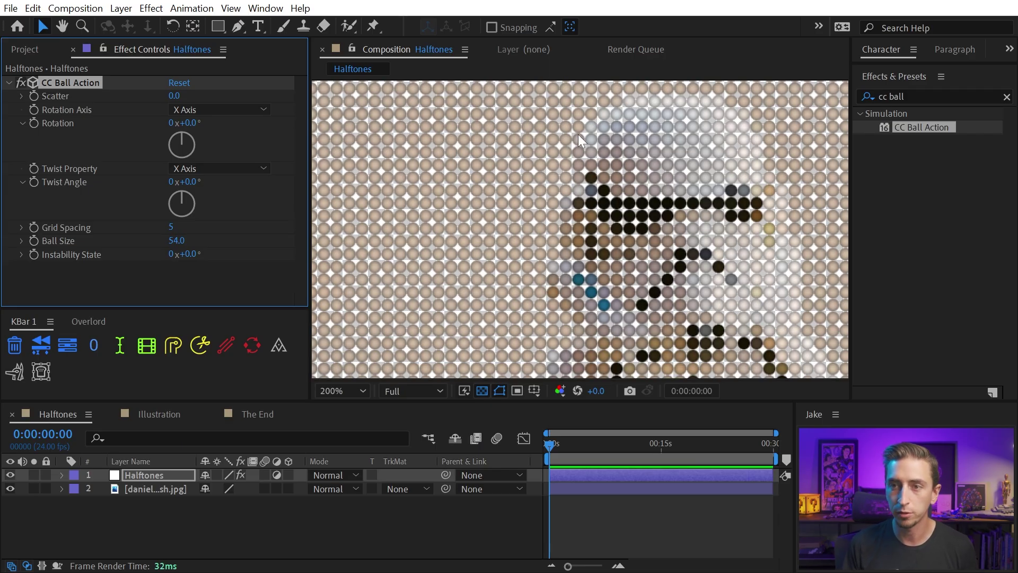
# - Set CC Ball Action's Grid Spacing to 3 and check the finer dots on the figure
pyautogui.click(173, 227)
pyautogui.write('3')
pyautogui.press('Return')
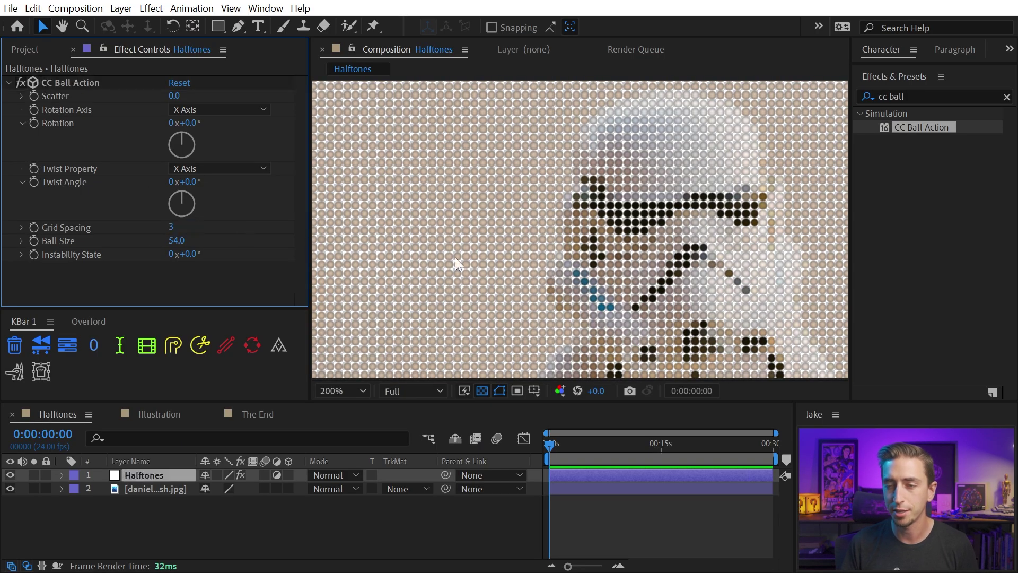
pyautogui.press(',')
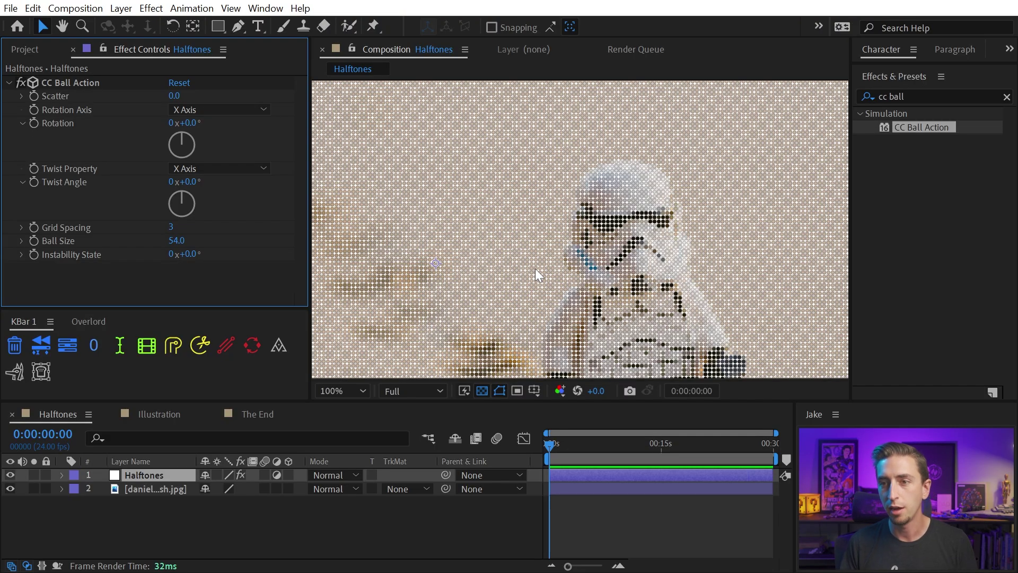
pyautogui.press('.')
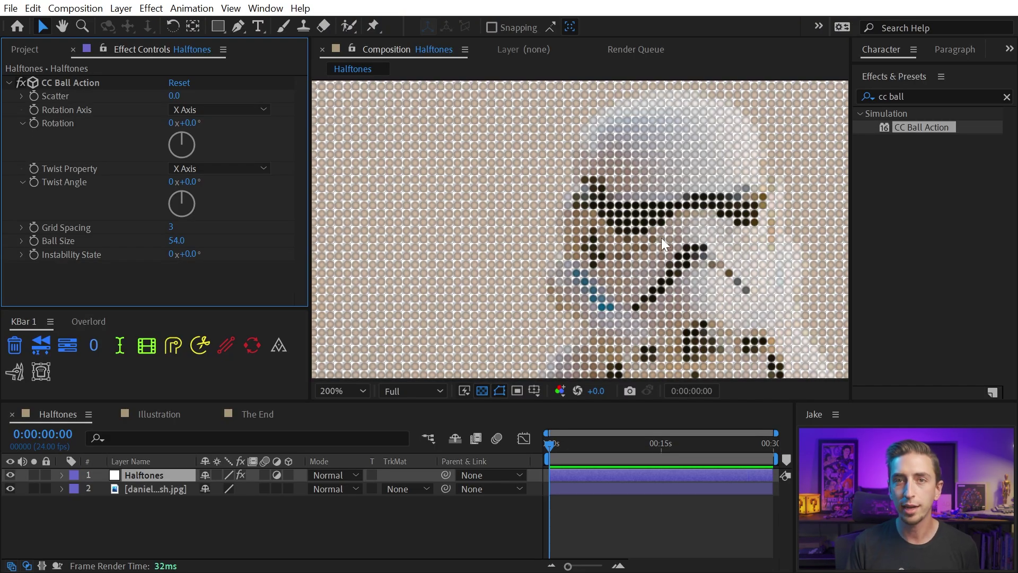
# - Add a Fill effect below CC Ball Action on the Halftones layer and set its color to black, 000000
pyautogui.click(911, 96)
pyautogui.write('fill')
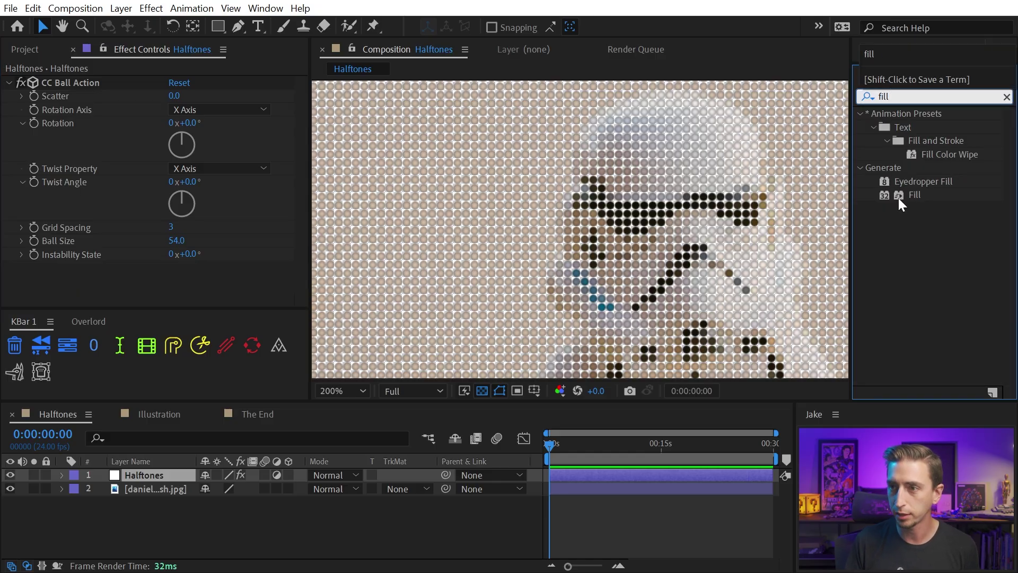
pyautogui.moveTo(901, 198); pyautogui.dragTo(116, 295)
pyautogui.click(176, 246)
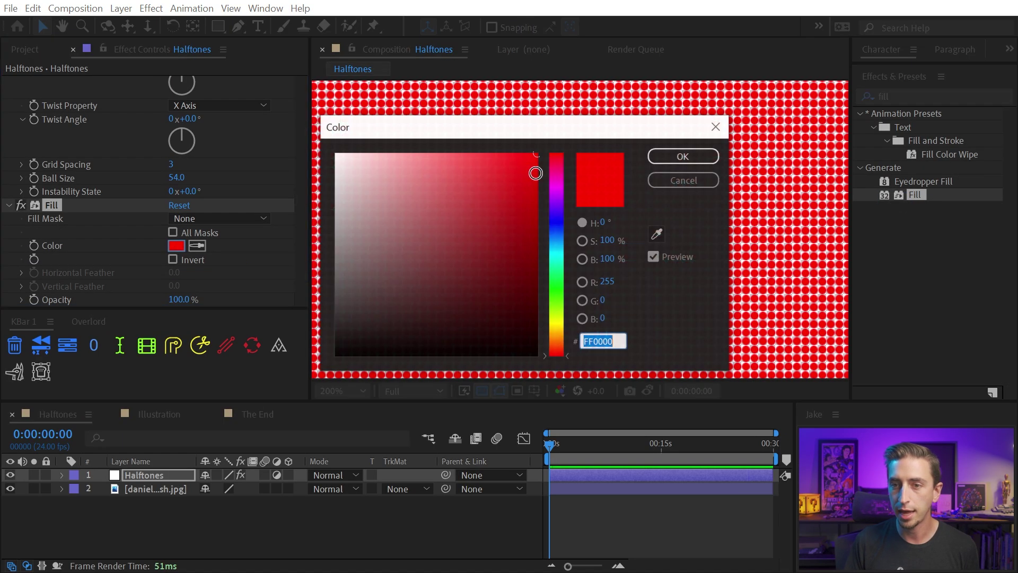
pyautogui.write('000000')
pyautogui.click(668, 155)
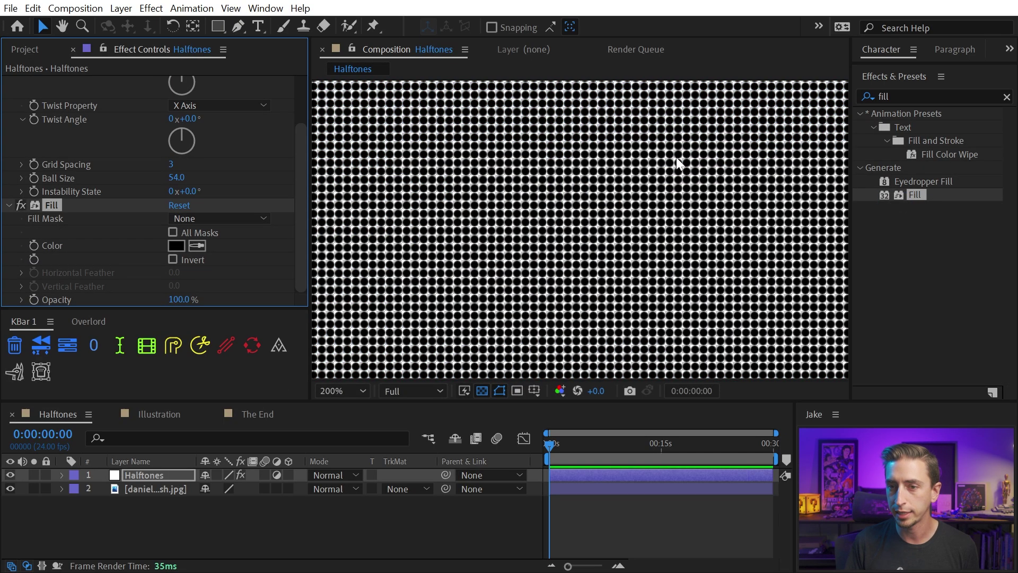
pyautogui.click(483, 391)
# - Collapse the CC Ball Action and Fill settings and add a Solid Composite effect below them
pyautogui.scroll(3, 31, 183)
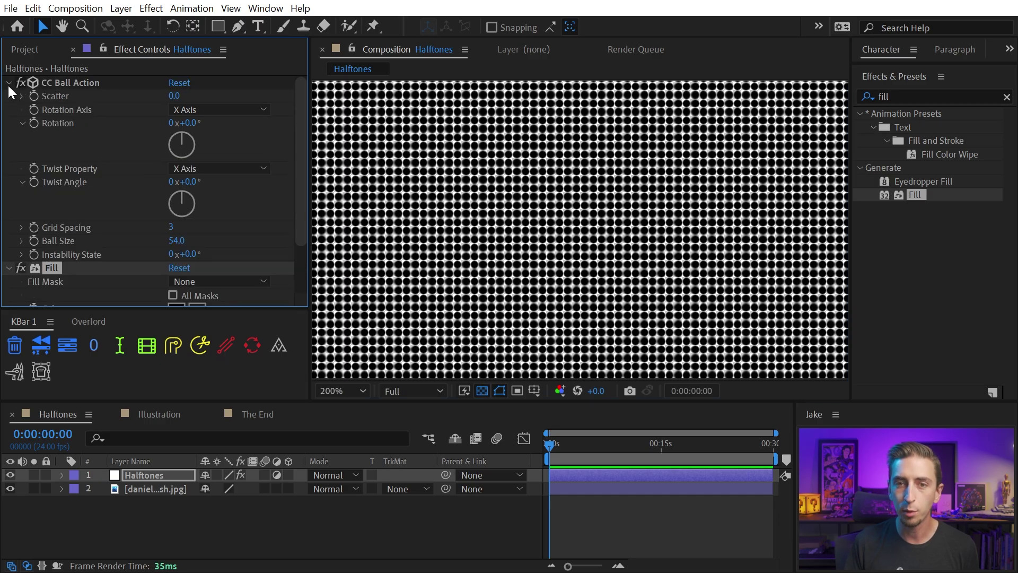
pyautogui.click(9, 83)
pyautogui.click(8, 96)
pyautogui.click(915, 97)
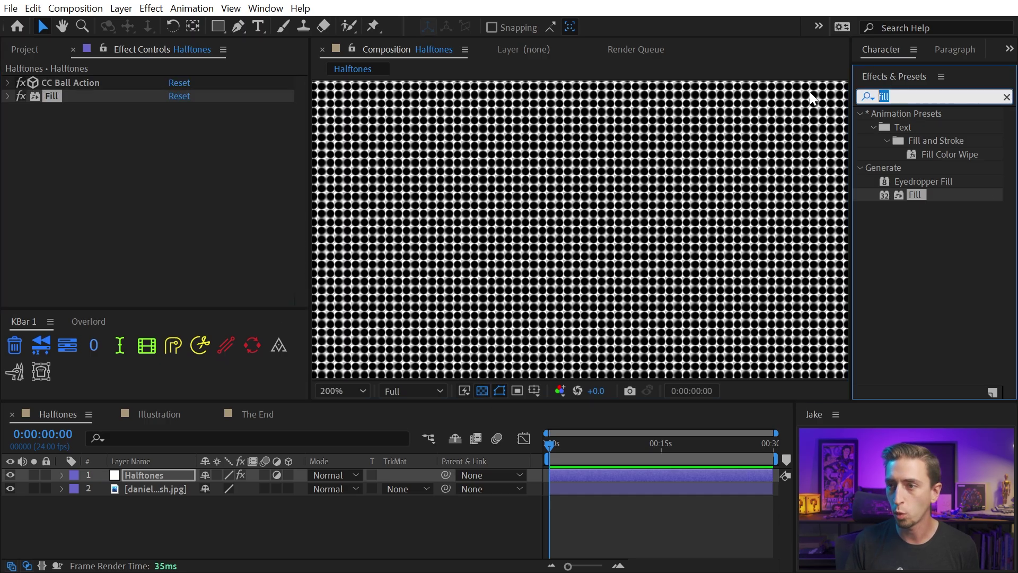
pyautogui.write('solid')
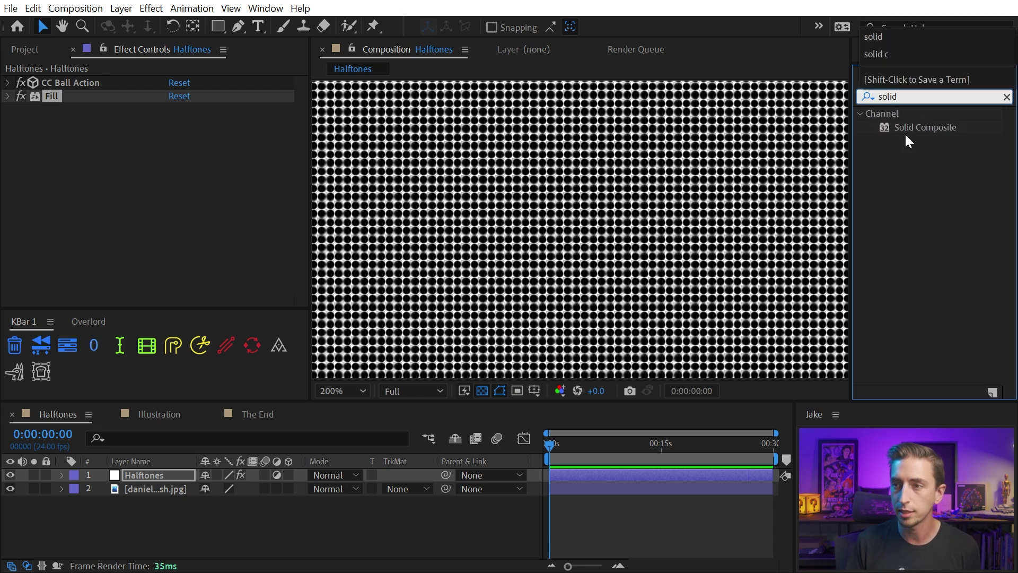
pyautogui.moveTo(907, 128); pyautogui.dragTo(105, 221)
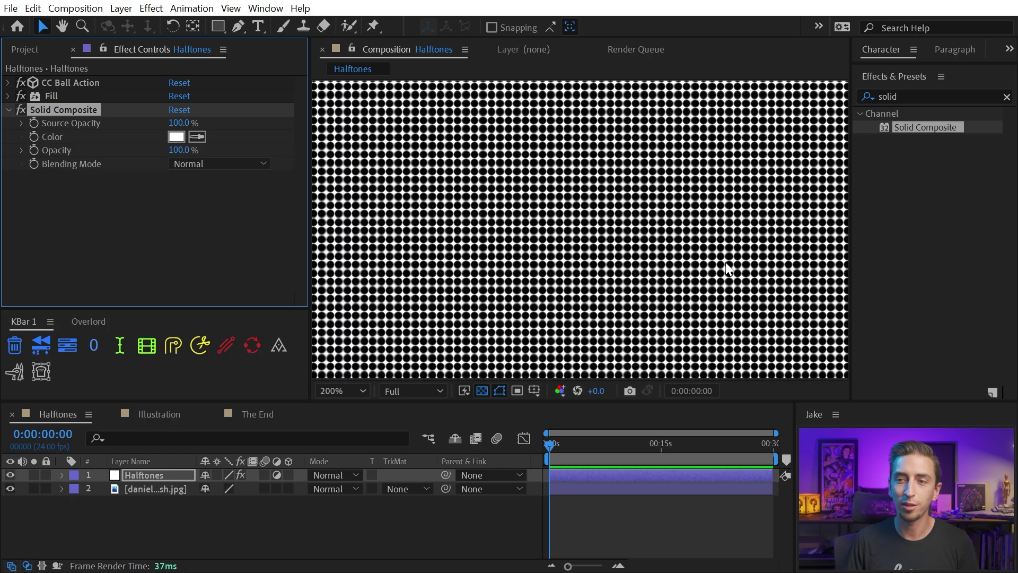
# - Try to angle the dot grid by rotating the whole Halftones adjustment layer, and undo the rotation
pyautogui.scroll(-2, 660, 262)
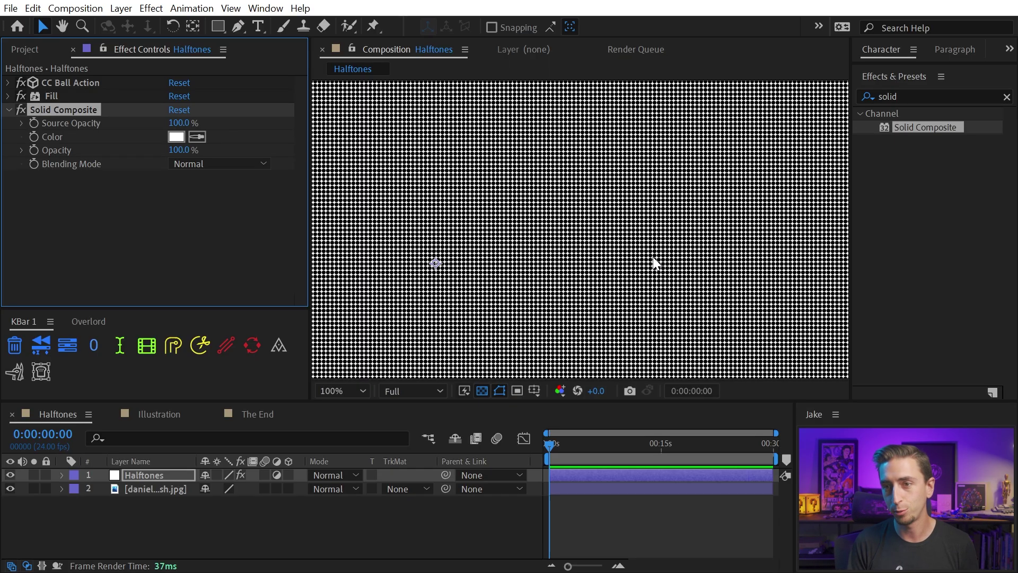
pyautogui.scroll(-2, 609, 210)
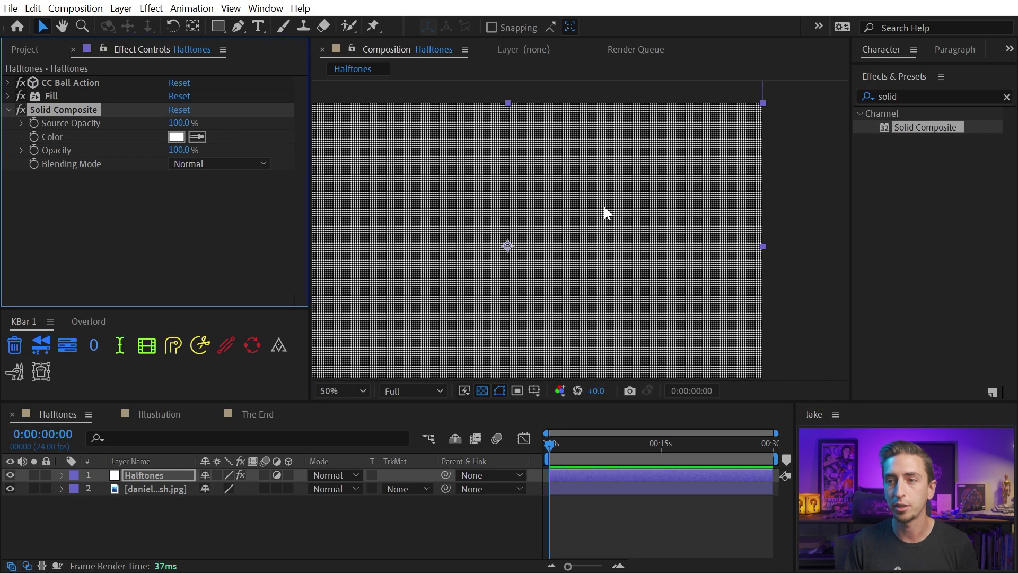
pyautogui.moveTo(493, 234); pyautogui.dragTo(581, 204)
pyautogui.click(71, 83)
pyautogui.press('w')
pyautogui.moveTo(727, 284); pyautogui.dragTo(708, 342)
pyautogui.hotkey('ctrl', 'z')
pyautogui.press('v')
# - Check CC Ball Action's settings, then wrap the effect between Sammich Top and Sammich Bottom using Transform Sammich
pyautogui.click(7, 90)
pyautogui.click(8, 83)
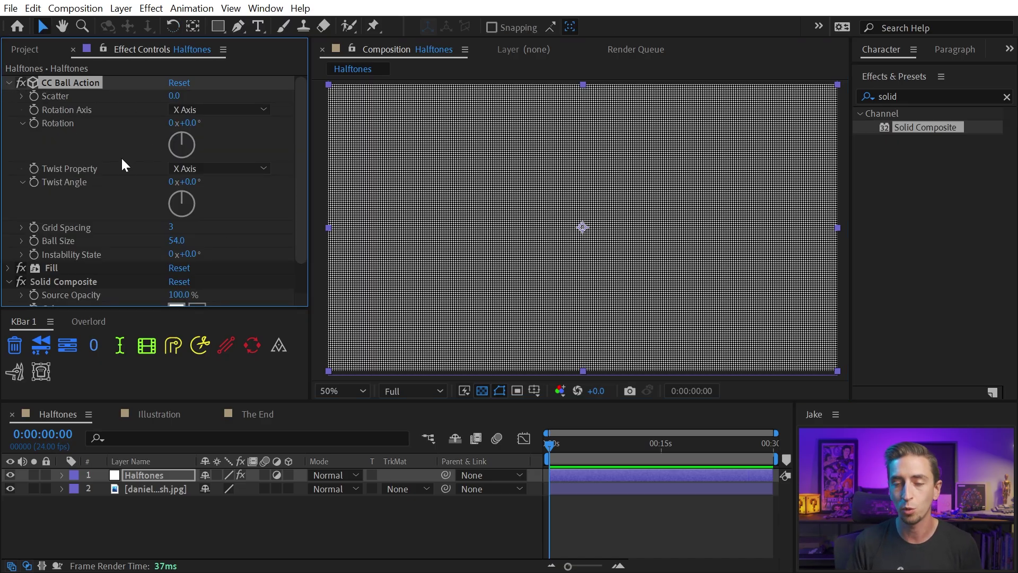
pyautogui.click(8, 84)
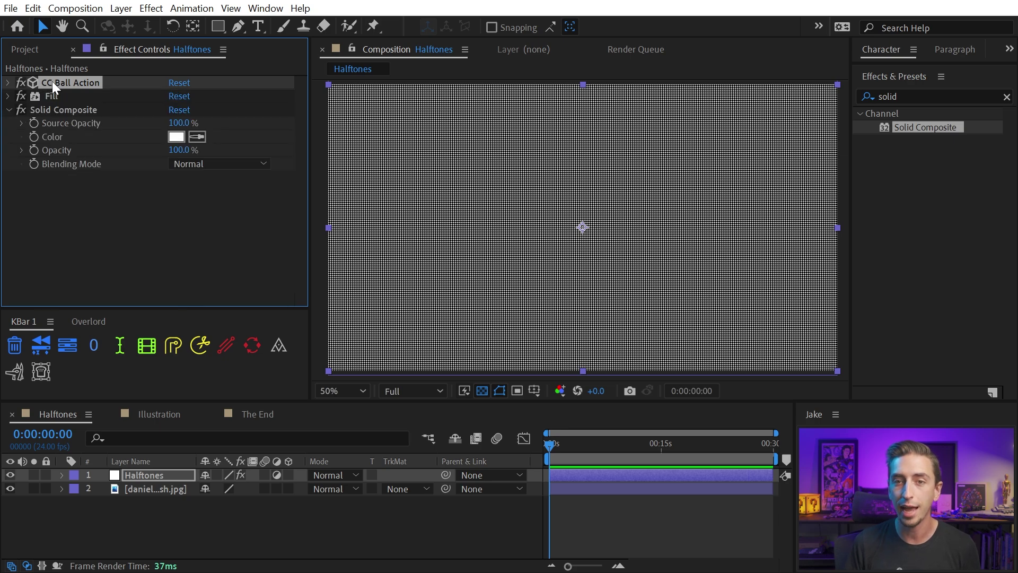
pyautogui.click(46, 373)
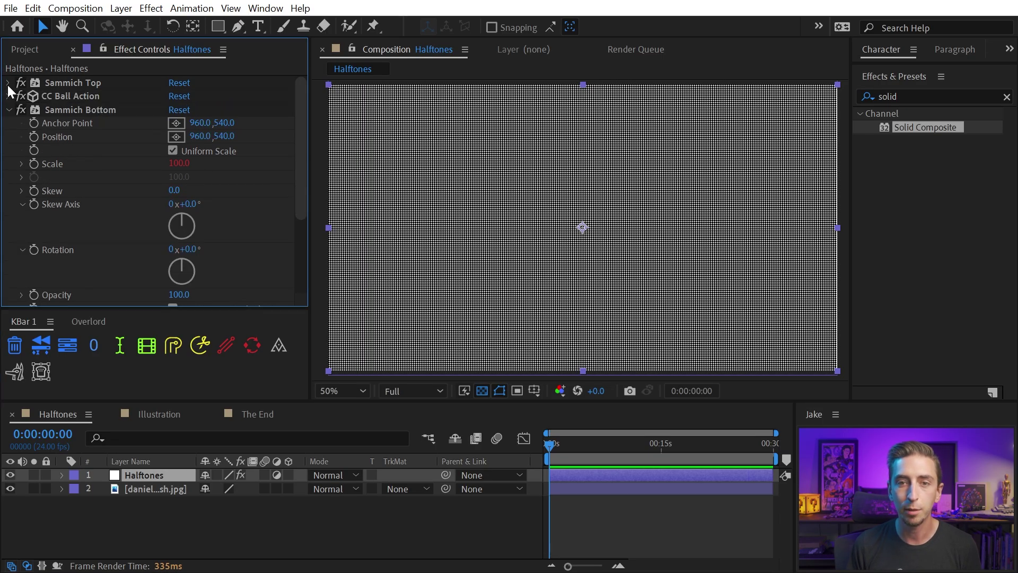
pyautogui.click(47, 109)
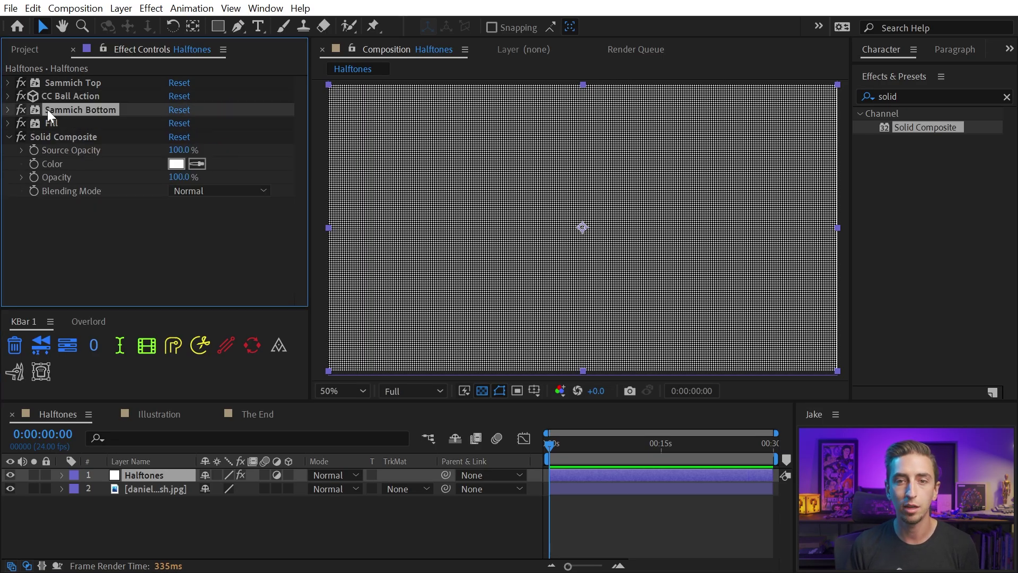
pyautogui.click(72, 82)
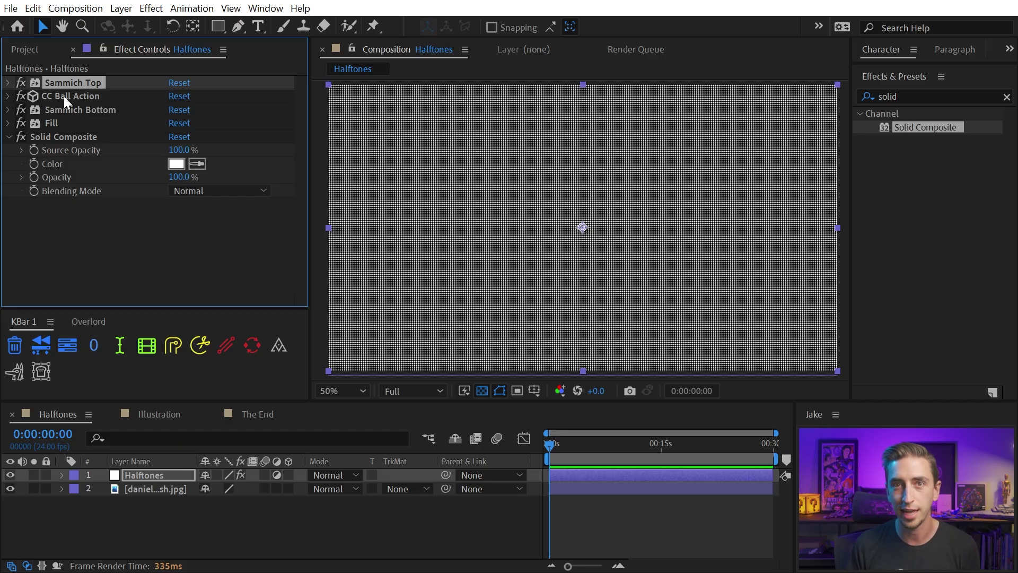
# - Set Sammich Bottom's Rotation to 33° to angle the dot grid
pyautogui.click(9, 109)
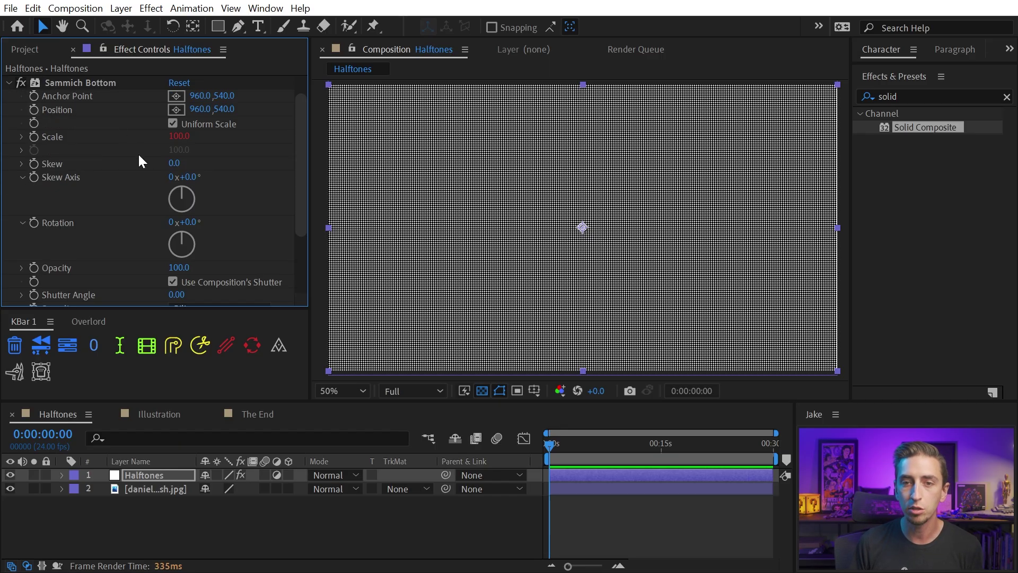
pyautogui.click(189, 221)
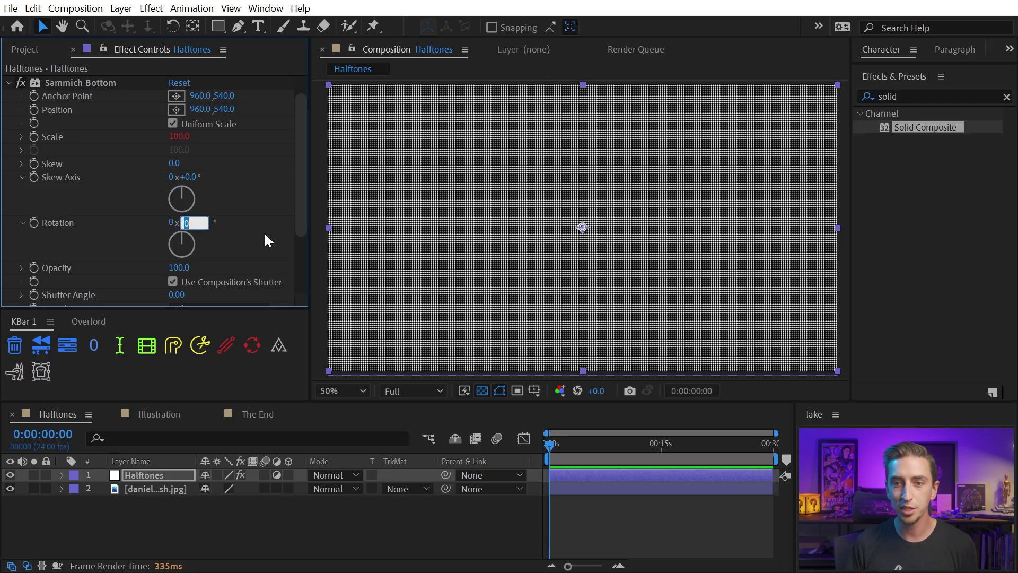
pyautogui.write('25')
pyautogui.press('Return')
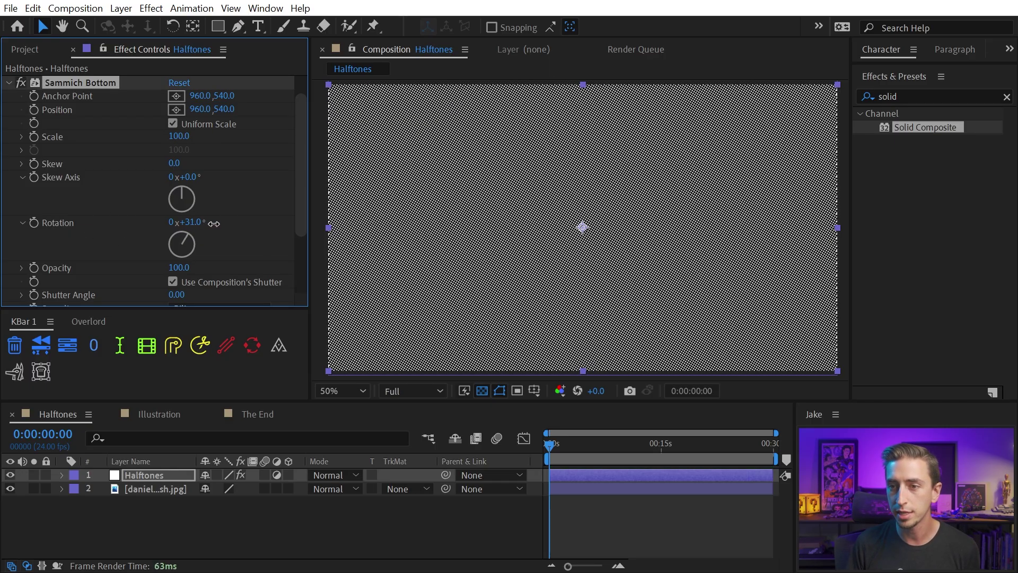
pyautogui.scroll(3, 495, 195)
pyautogui.moveTo(196, 222); pyautogui.dragTo(192, 222)
pyautogui.click(190, 222)
pyautogui.write('33')
pyautogui.press('Return')
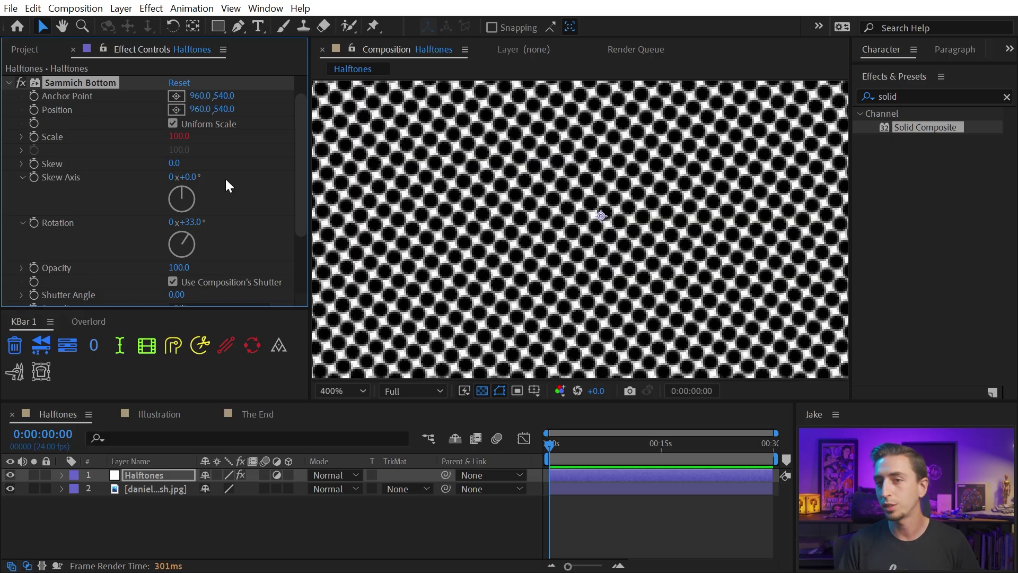
# - Compare Sammich Top's linked Rotation with Sammich Bottom's and review their order around CC Ball Action
pyautogui.scroll(1, 225, 177)
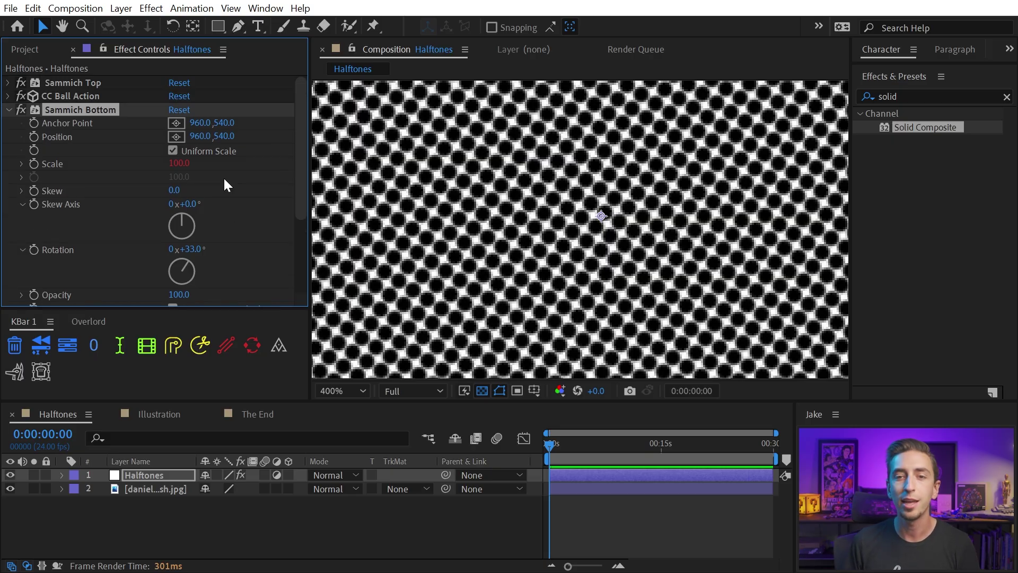
pyautogui.click(68, 82)
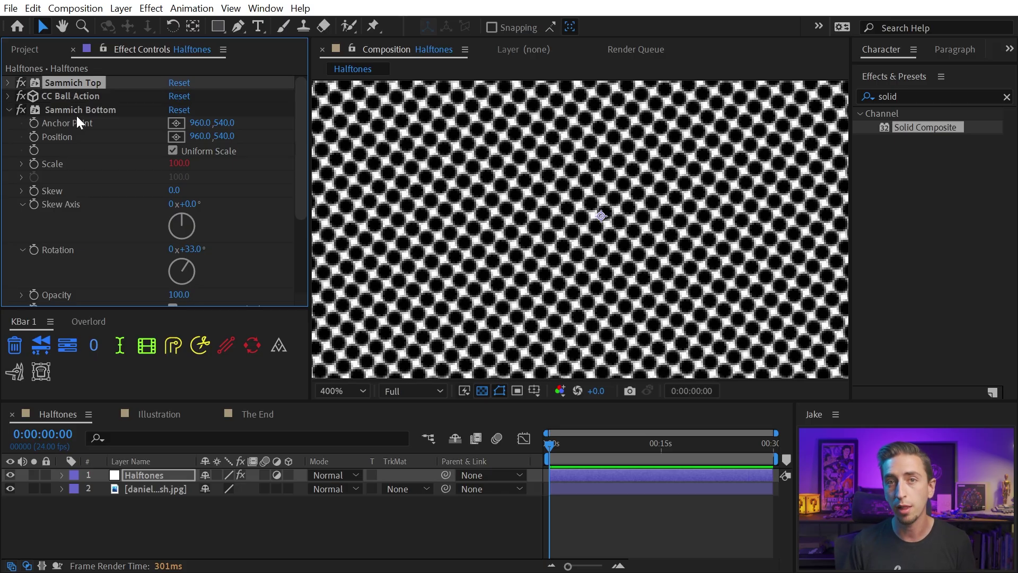
pyautogui.click(76, 116)
pyautogui.click(77, 109)
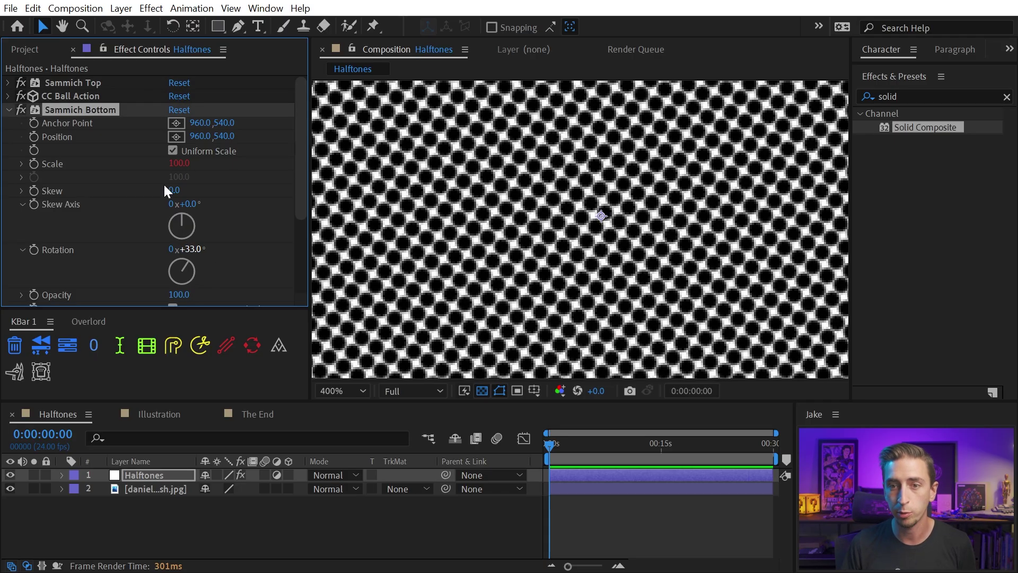
pyautogui.click(9, 84)
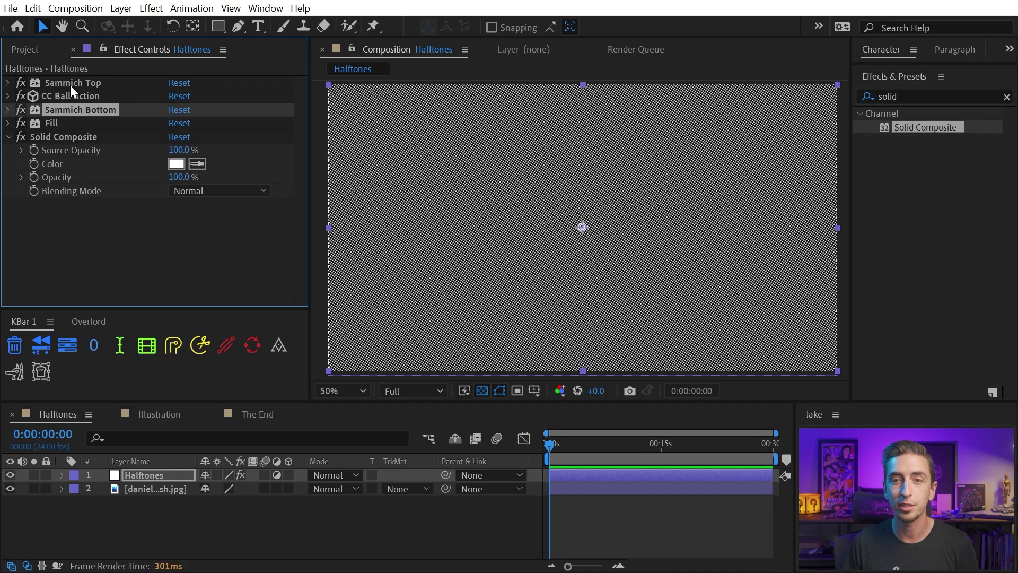
pyautogui.click(69, 83)
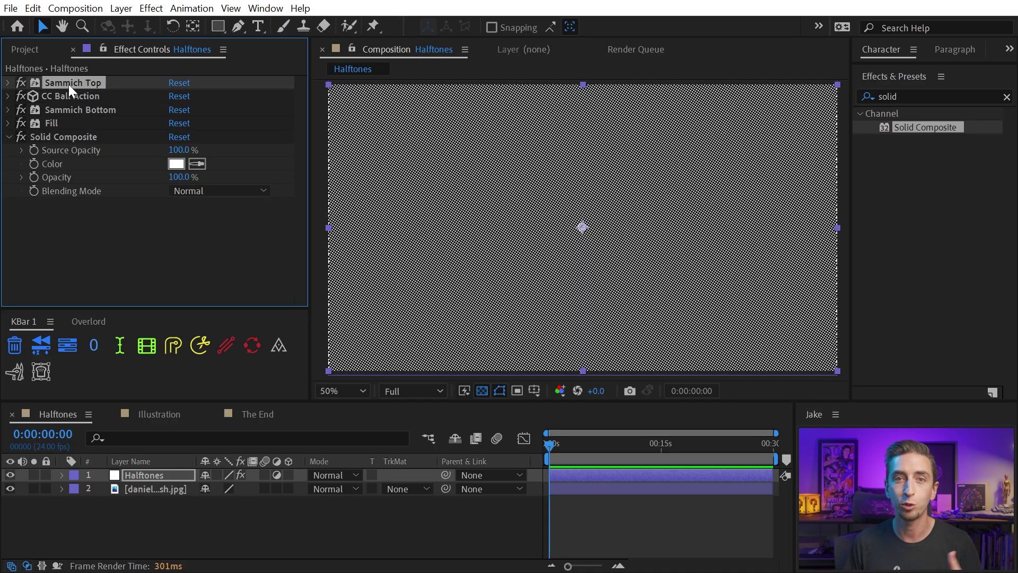
pyautogui.click(65, 97)
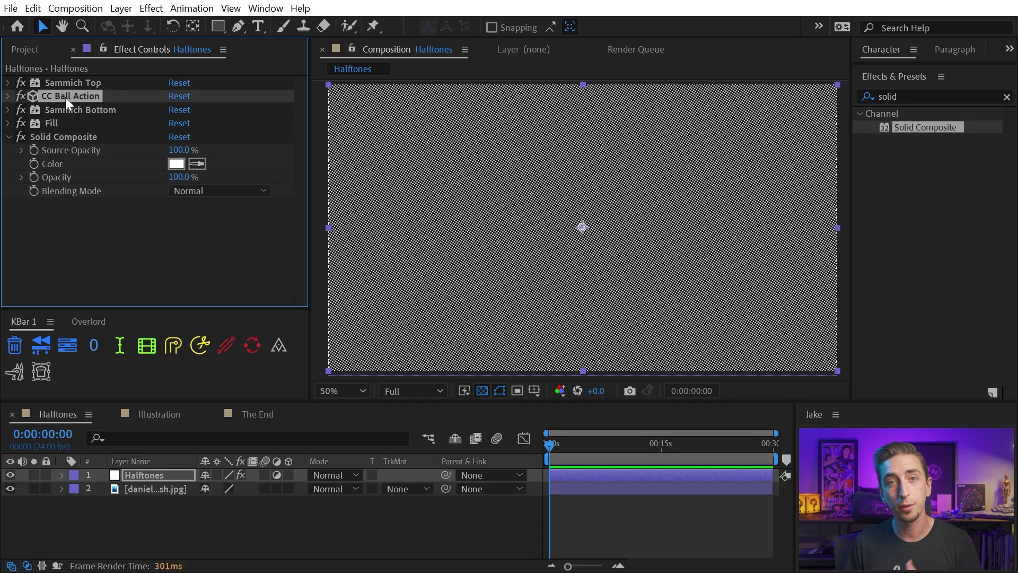
# - Examine the rotated dot grid up close at the upper-left corner of the composition
pyautogui.click(83, 112)
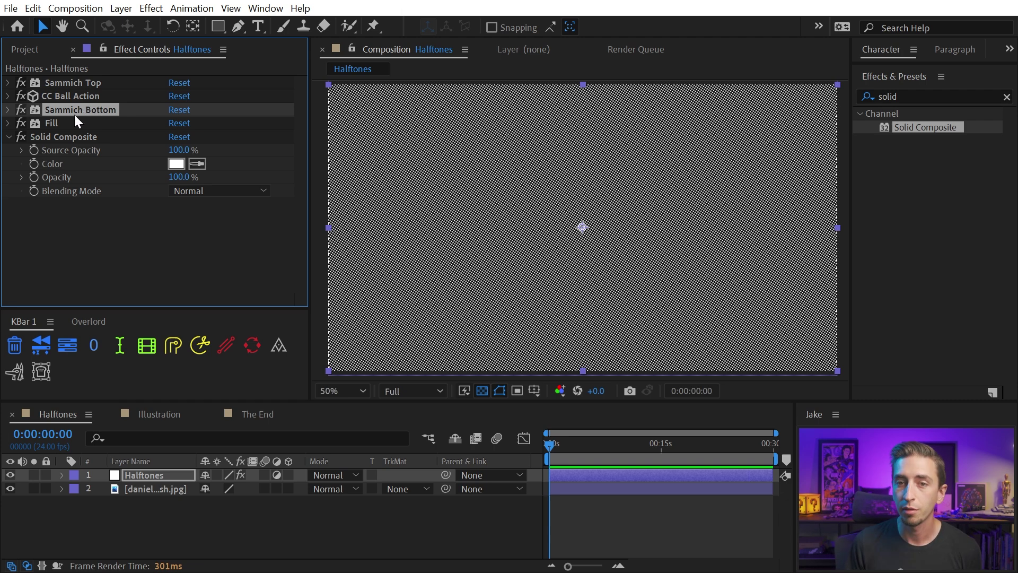
pyautogui.click(811, 388)
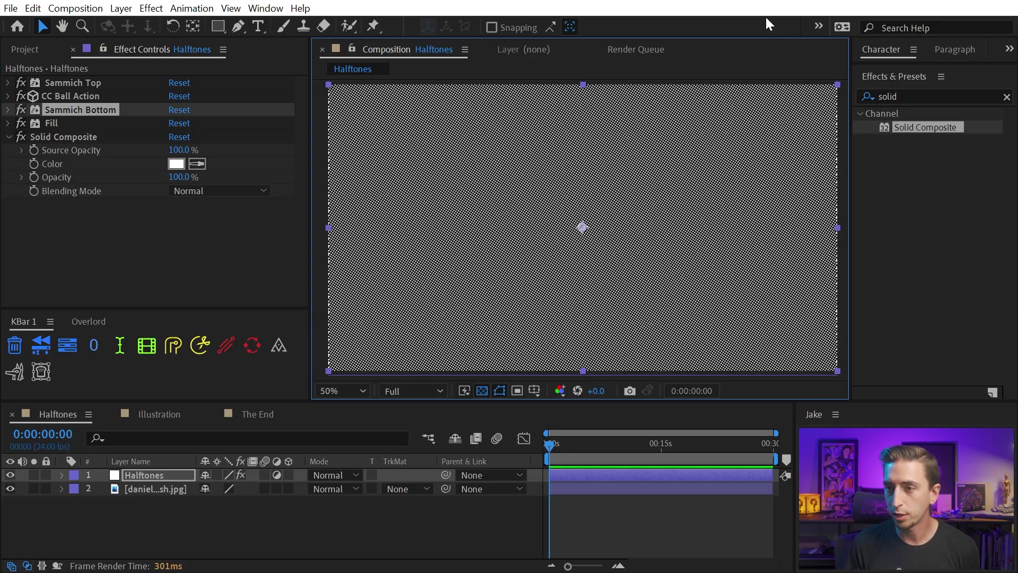
pyautogui.click(323, 107)
pyautogui.press('z')
pyautogui.moveTo(317, 86); pyautogui.dragTo(367, 141)
pyautogui.press('v')
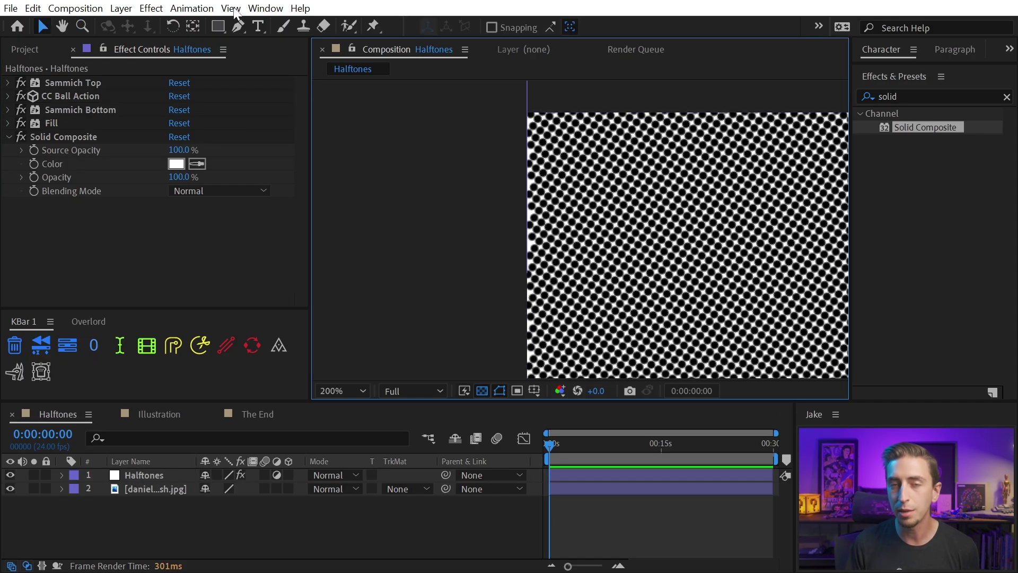
# - Create a white 1920 × 1080 px solid layer in the Halftones composition
pyautogui.click(141, 499)
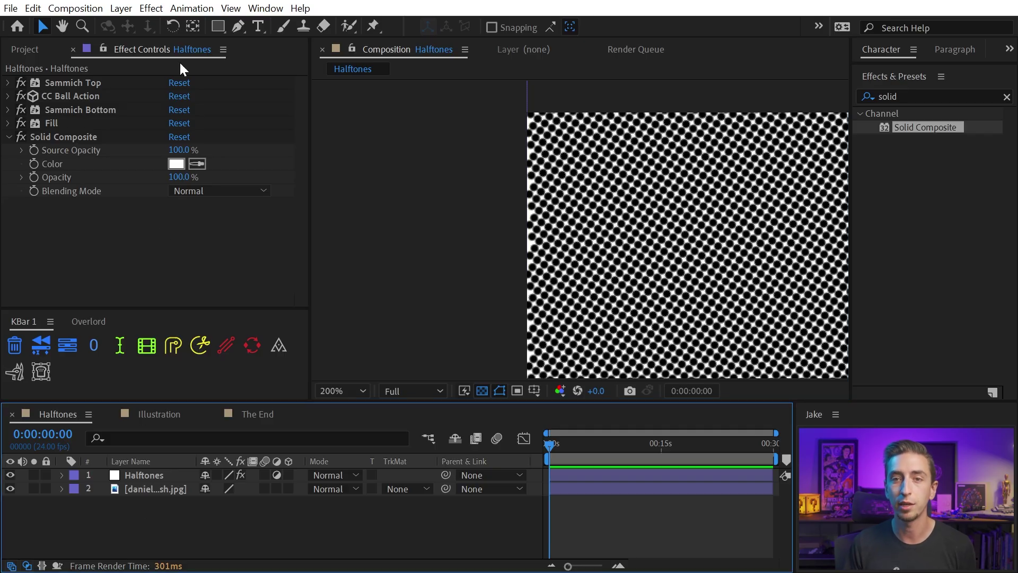
pyautogui.click(122, 14)
pyautogui.moveTo(126, 24)
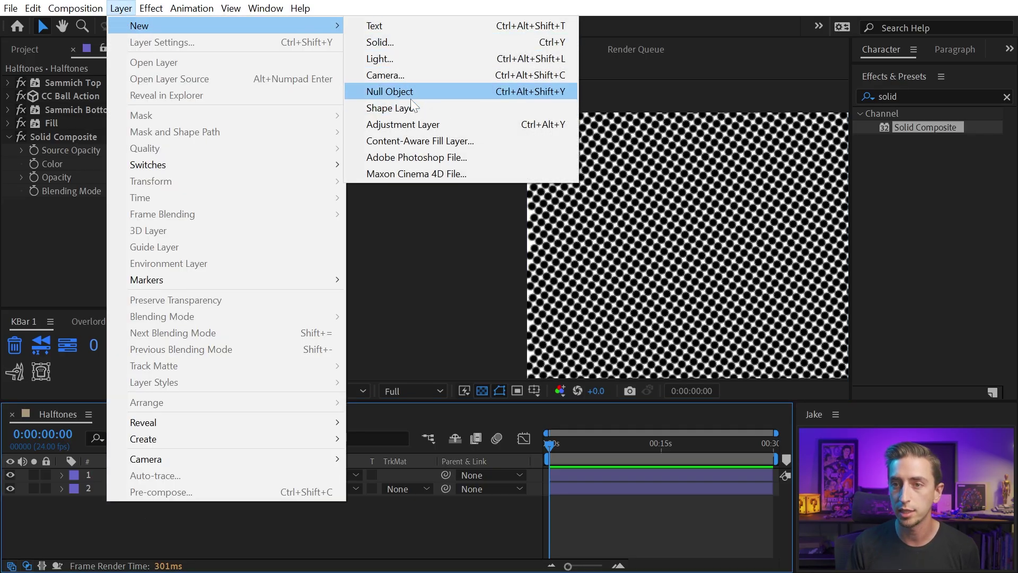
pyautogui.click(402, 39)
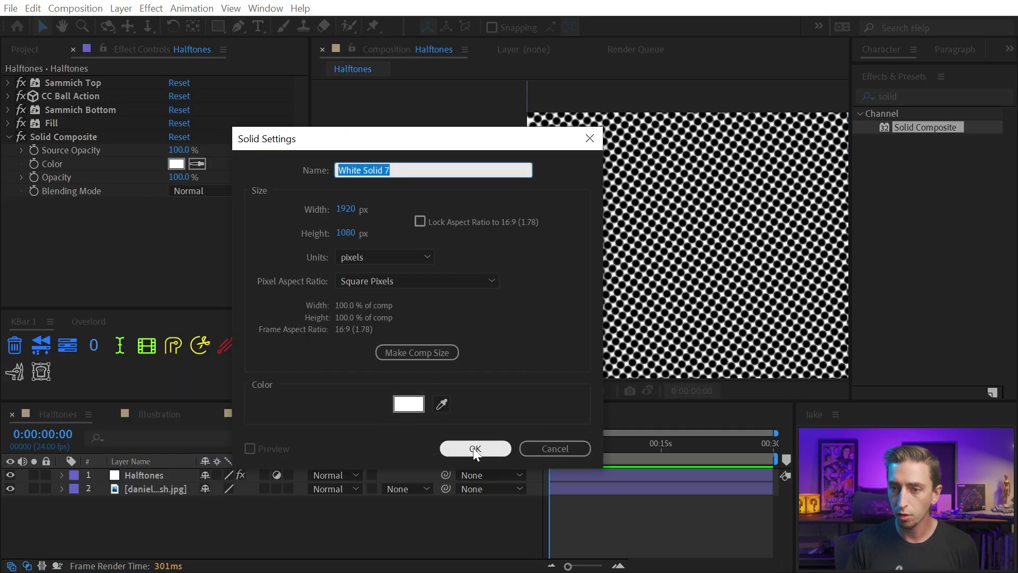
pyautogui.click(474, 450)
# - Move the white solid beneath the photo layer and extend its upper-left corner slightly past the composition's edge
pyautogui.moveTo(140, 476); pyautogui.dragTo(142, 509)
pyautogui.moveTo(526, 110); pyautogui.dragTo(523, 107)
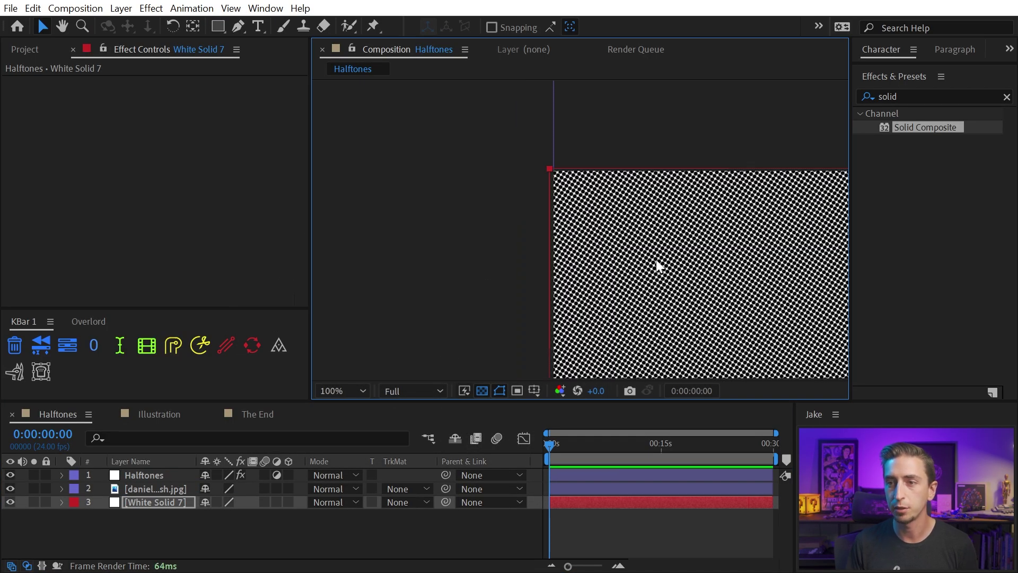
pyautogui.press('space')
pyautogui.moveTo(737, 271); pyautogui.dragTo(664, 187)
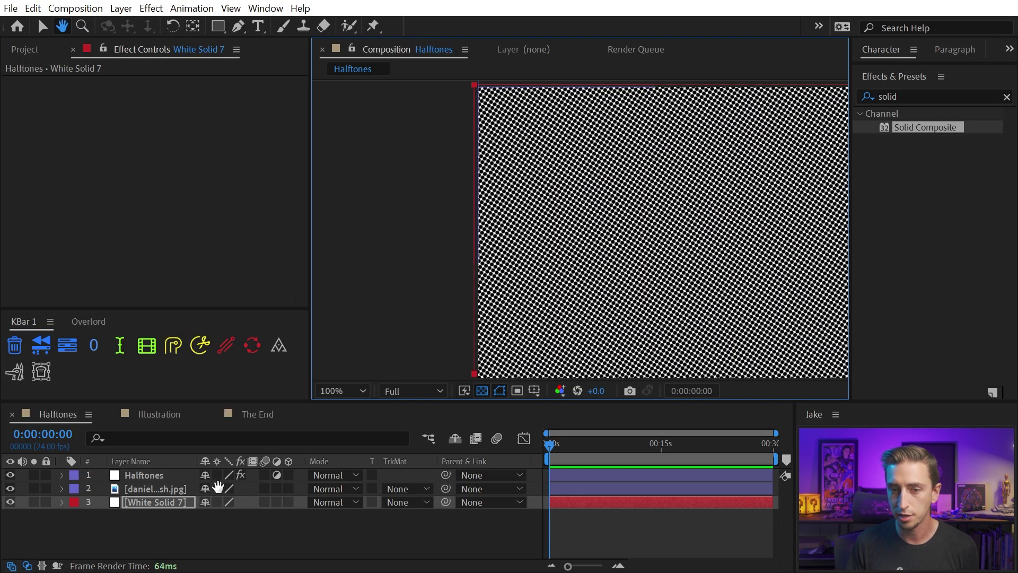
# - Rename the white solid layer as BG Fix and lock it
pyautogui.press('v')
pyautogui.click(151, 502)
pyautogui.press('Return')
pyautogui.write('BG Fix')
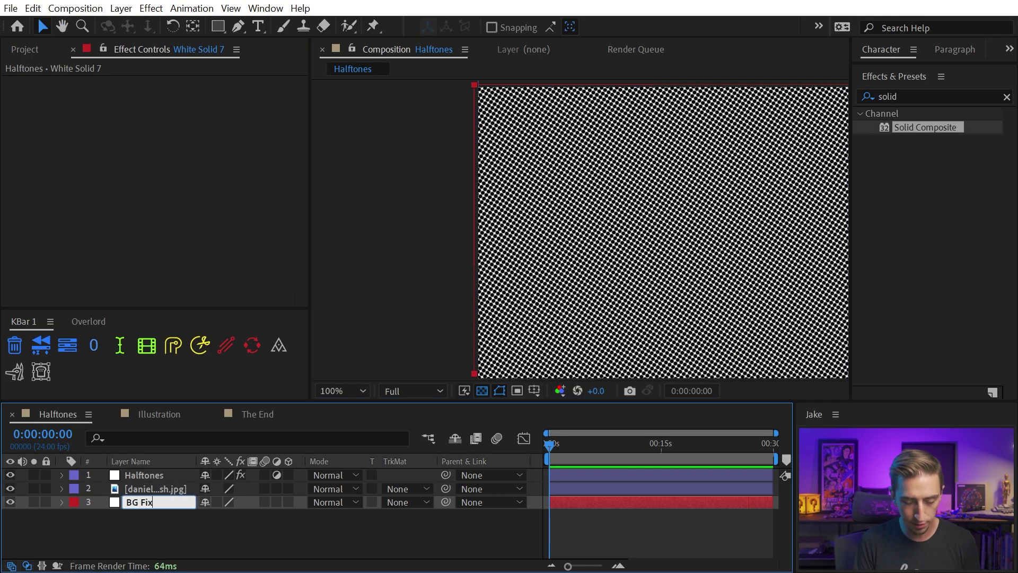
pyautogui.press('Return')
pyautogui.click(46, 502)
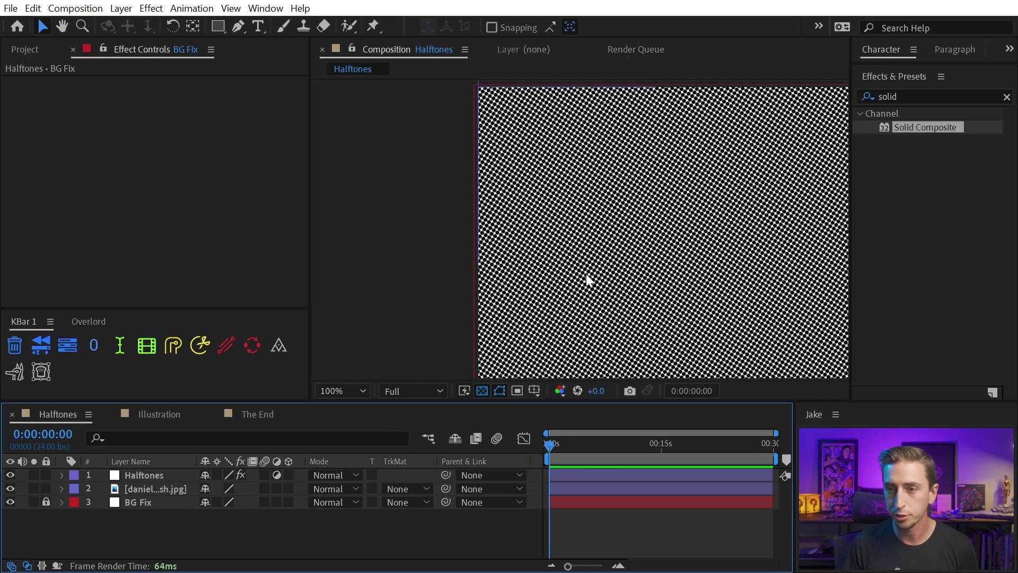
# - Add Gaussian Blur after Solid Composite on the Halftones layer and set its Blurriness to 4.7
pyautogui.press('space')
pyautogui.moveTo(734, 182); pyautogui.dragTo(570, 159)
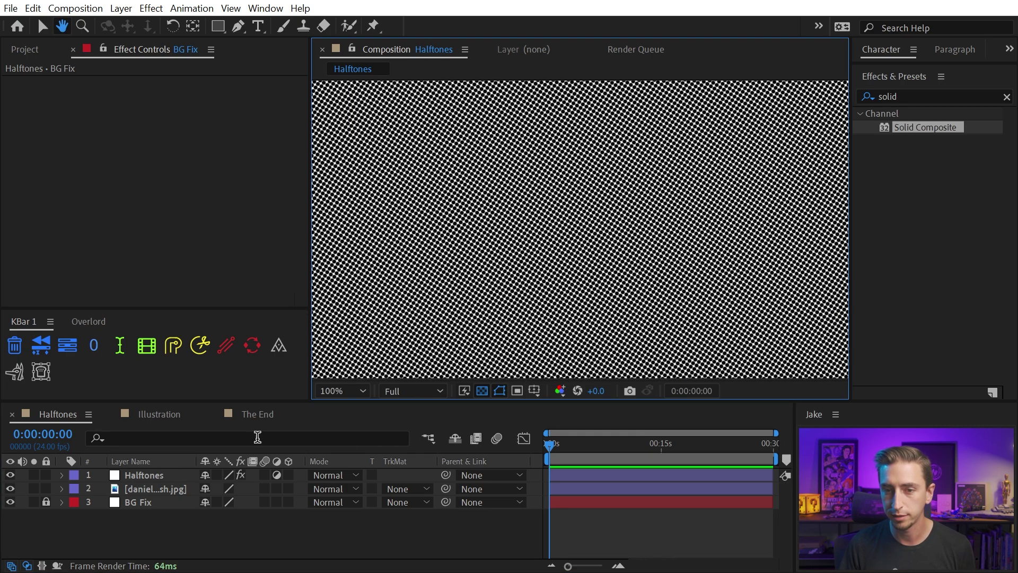
pyautogui.press('v')
pyautogui.click(129, 476)
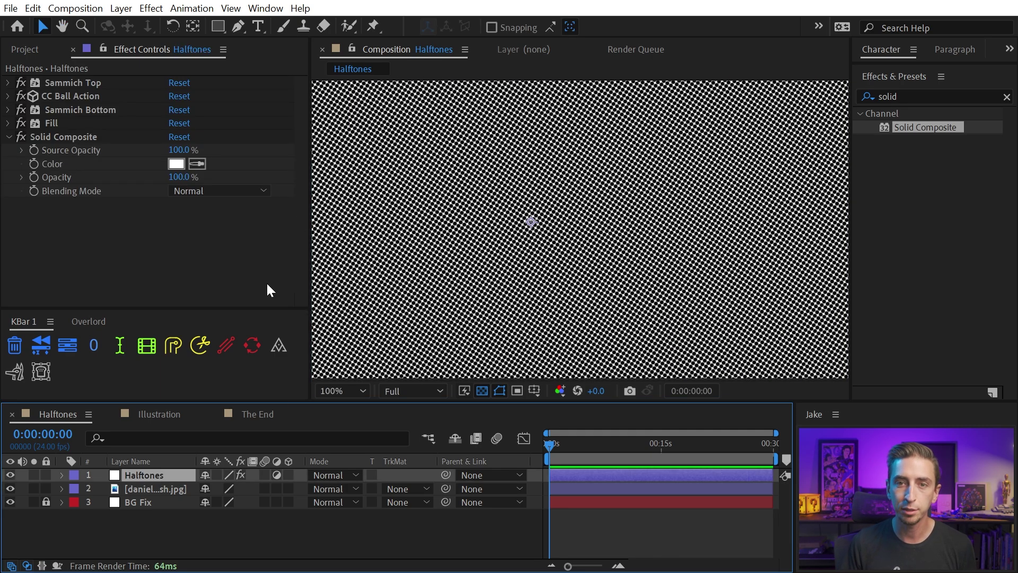
pyautogui.click(9, 137)
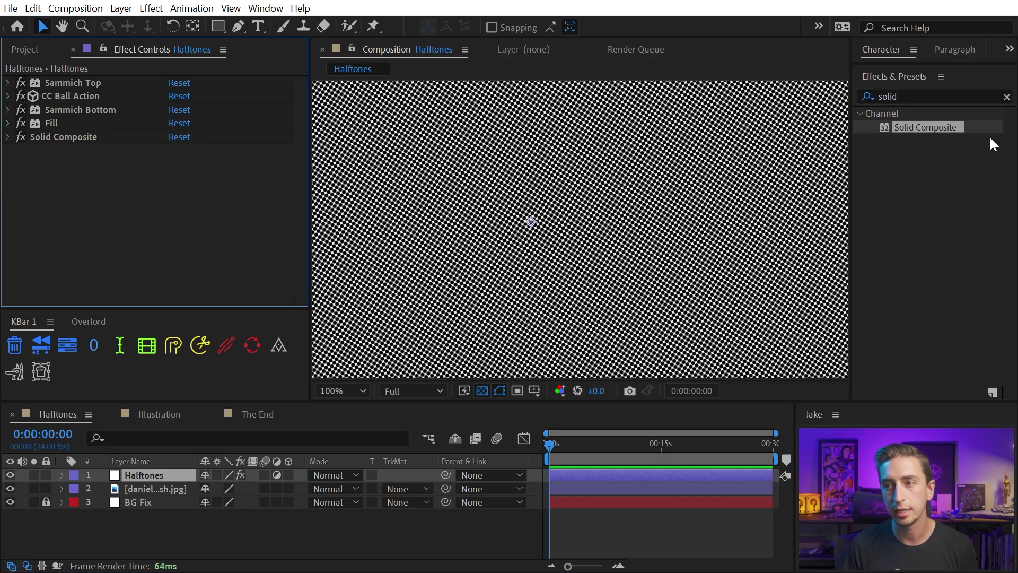
pyautogui.click(932, 97)
pyautogui.write('gaus')
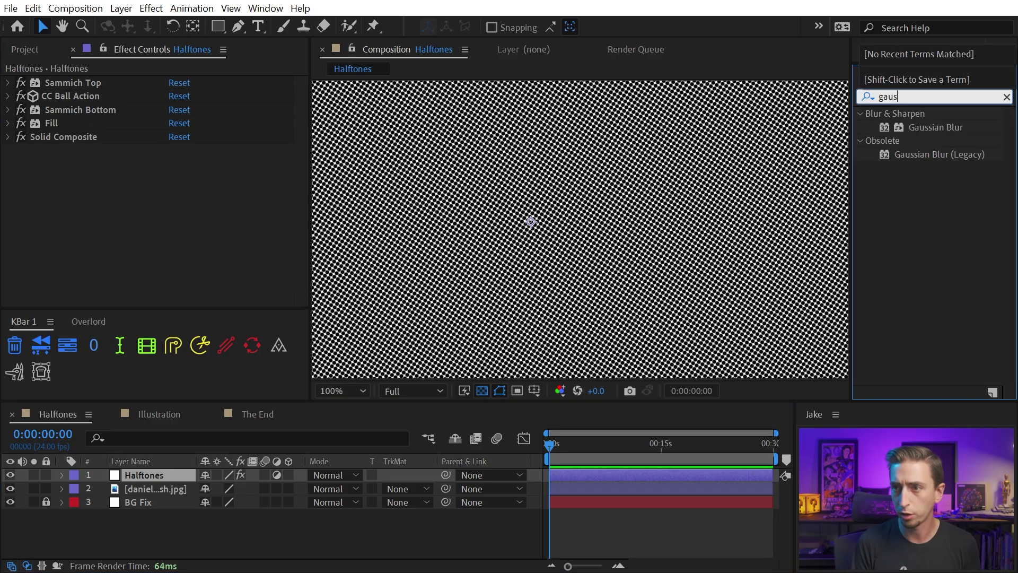
pyautogui.moveTo(938, 128); pyautogui.dragTo(142, 226)
pyautogui.moveTo(173, 163)
pyautogui.mouseDown()
pyautogui.moveTo(272, 156)
pyautogui.moveTo(138, 154)
pyautogui.moveTo(165, 152)
pyautogui.mouseUp()
pyautogui.scroll(2, 516, 178)
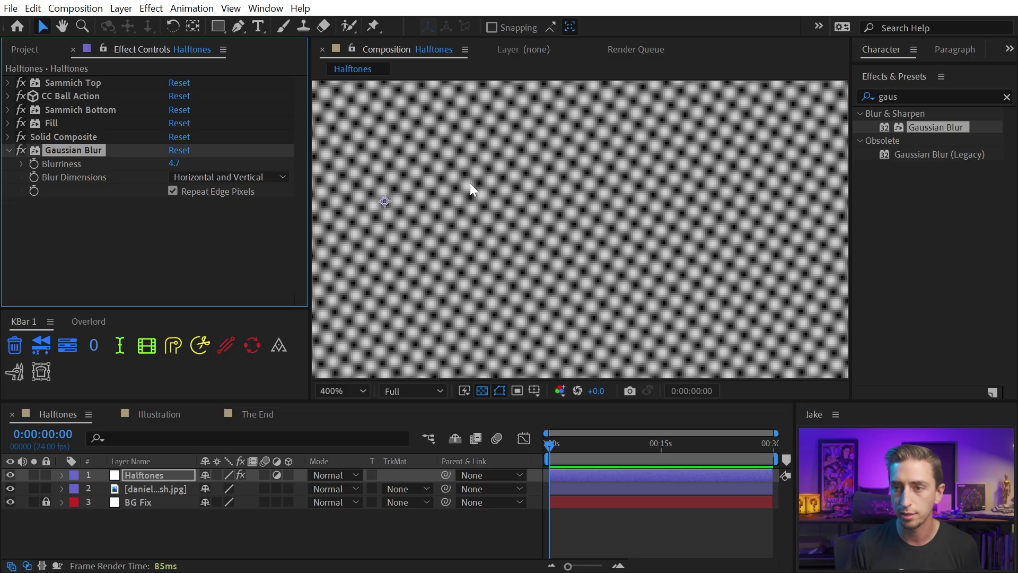
# - Add CC Composite after Gaussian Blur on the Halftones layer and set Composite Original to Hard Mix
pyautogui.click(12, 151)
pyautogui.click(916, 96)
pyautogui.write('c')
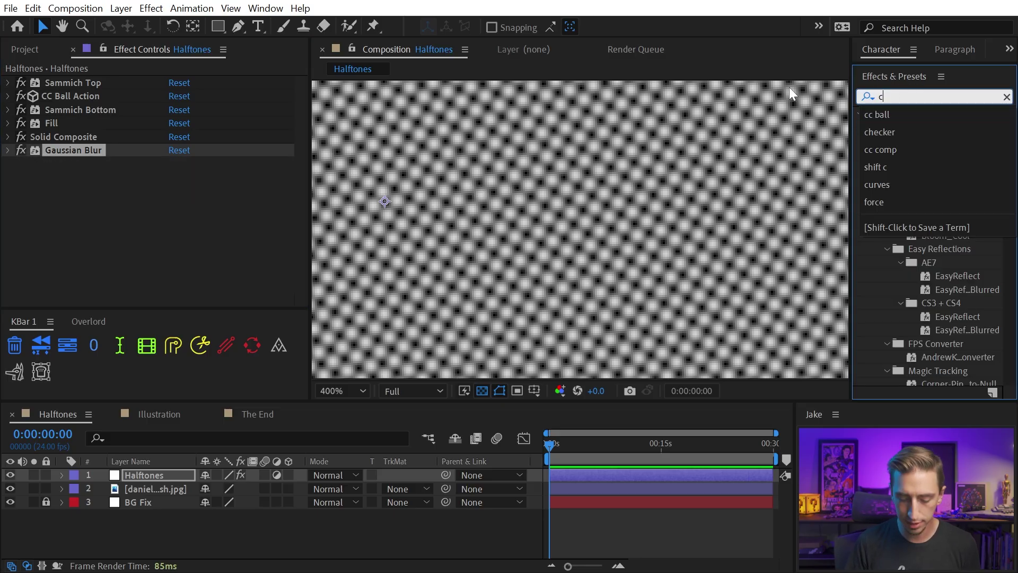
pyautogui.write('c compo')
pyautogui.moveTo(898, 127); pyautogui.dragTo(123, 213)
pyautogui.scroll(-5, 606, 230)
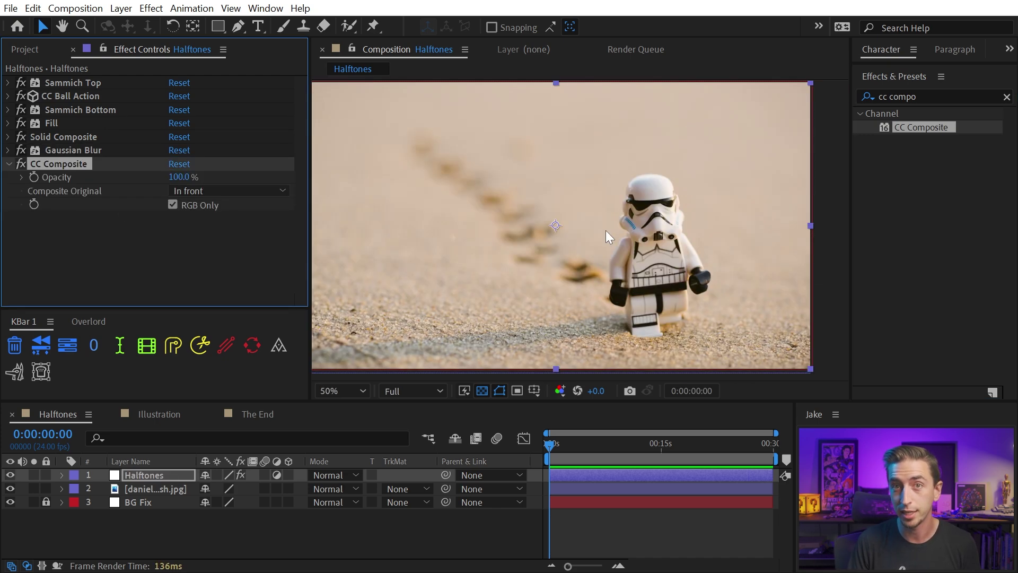
pyautogui.click(204, 191)
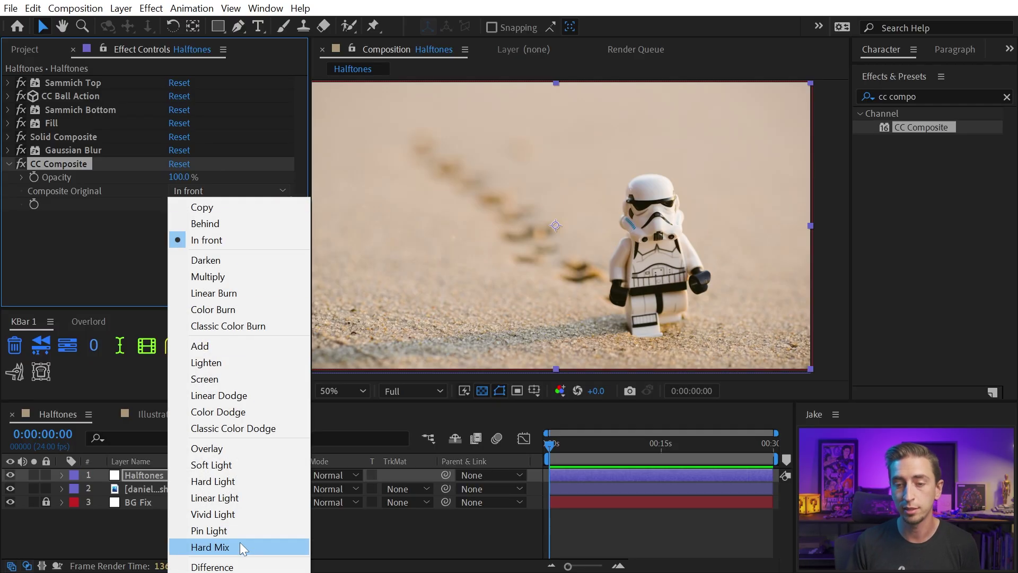
pyautogui.click(240, 542)
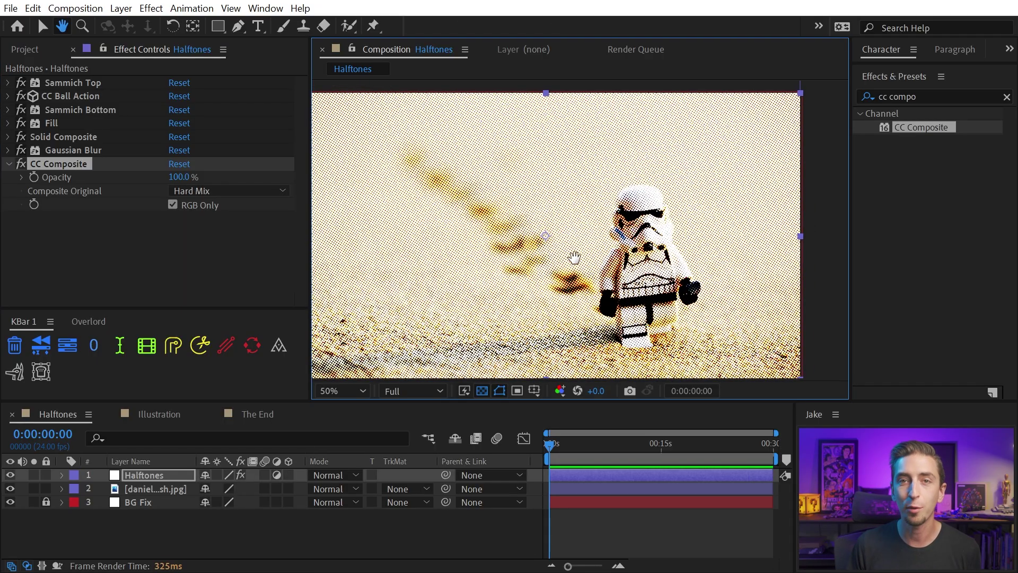
# - Examine the halftone dots on the figure's helmet and the surrounding sand at different magnifications
pyautogui.scroll(3, 605, 249)
pyautogui.press('h')
pyautogui.moveTo(716, 222); pyautogui.dragTo(472, 275)
pyautogui.press('v')
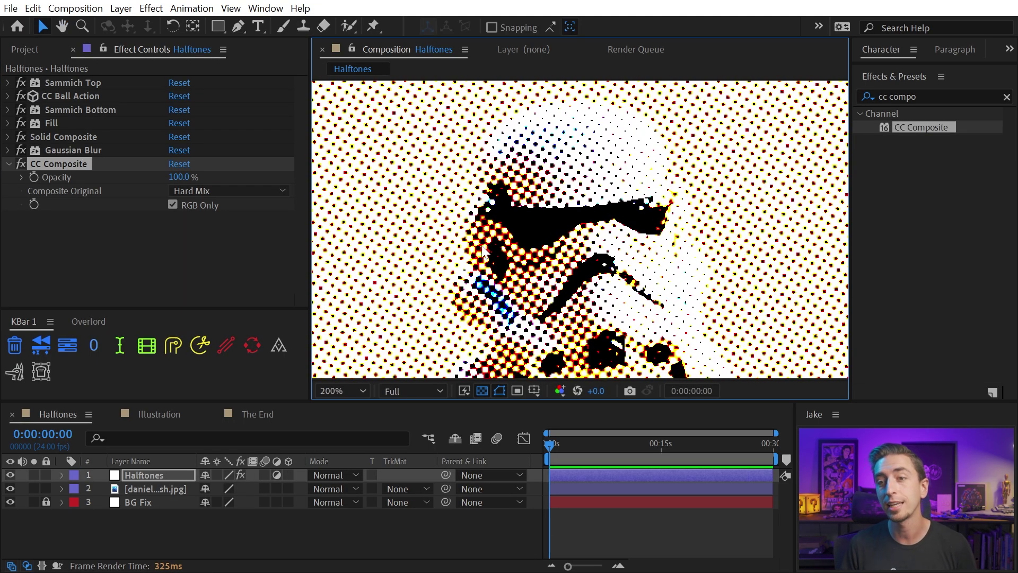
pyautogui.scroll(-2, 480, 247)
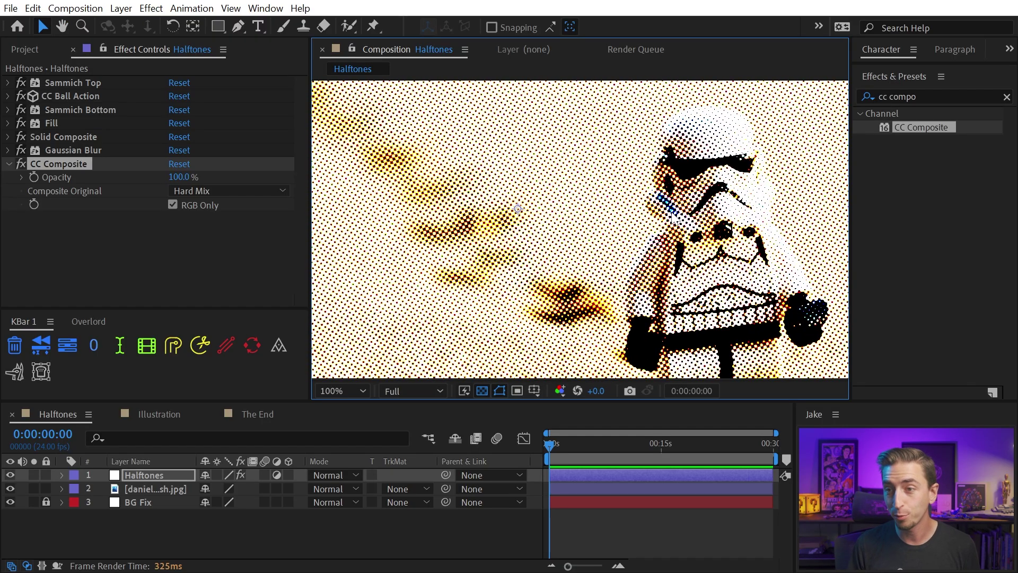
pyautogui.press('h')
pyautogui.moveTo(665, 204); pyautogui.dragTo(566, 292)
pyautogui.press('v')
pyautogui.scroll(1, 546, 206)
pyautogui.press('h')
pyautogui.press('v')
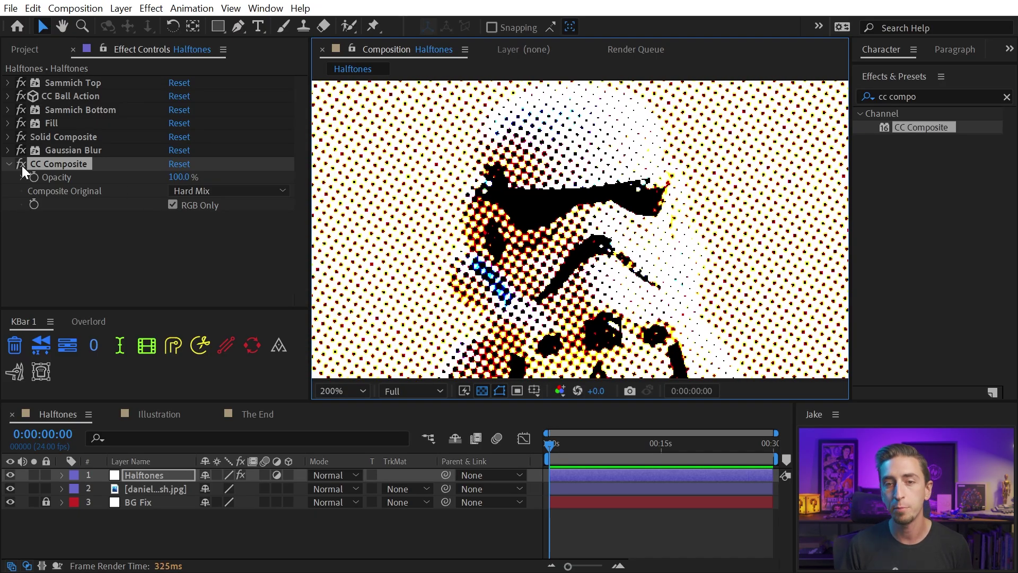
# - Toggle CC Composite and the Halftones layer off and on to compare the blurred dots, original photo and blended result
pyautogui.click(19, 165)
pyautogui.click(19, 165)
pyautogui.click(19, 164)
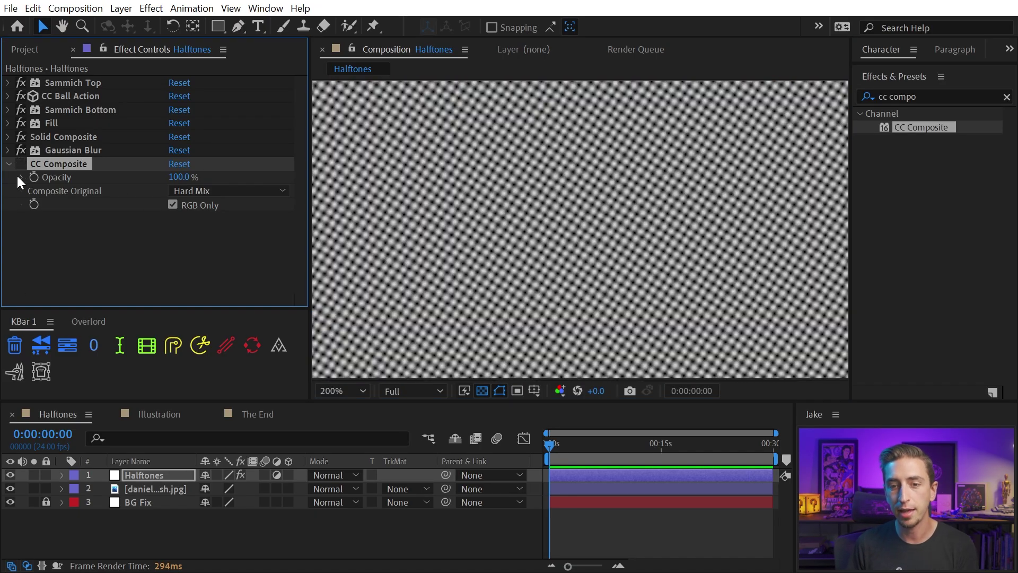
pyautogui.click(10, 475)
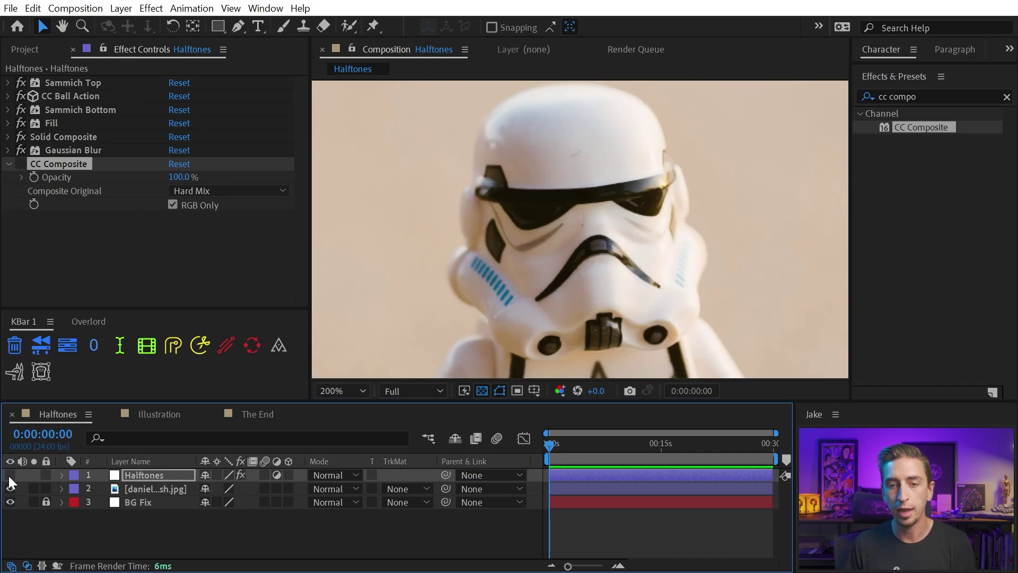
pyautogui.click(9, 475)
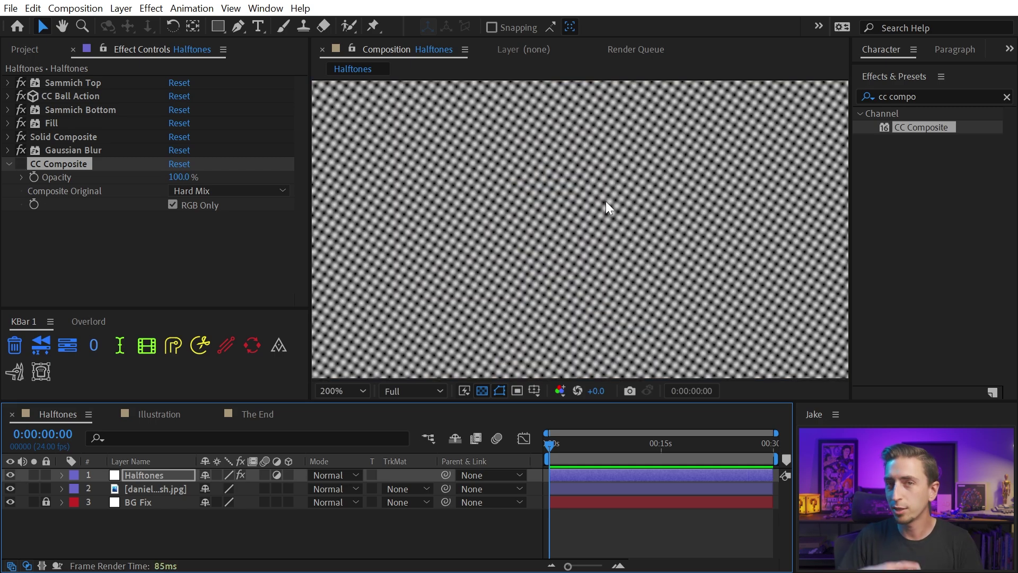
pyautogui.click(21, 164)
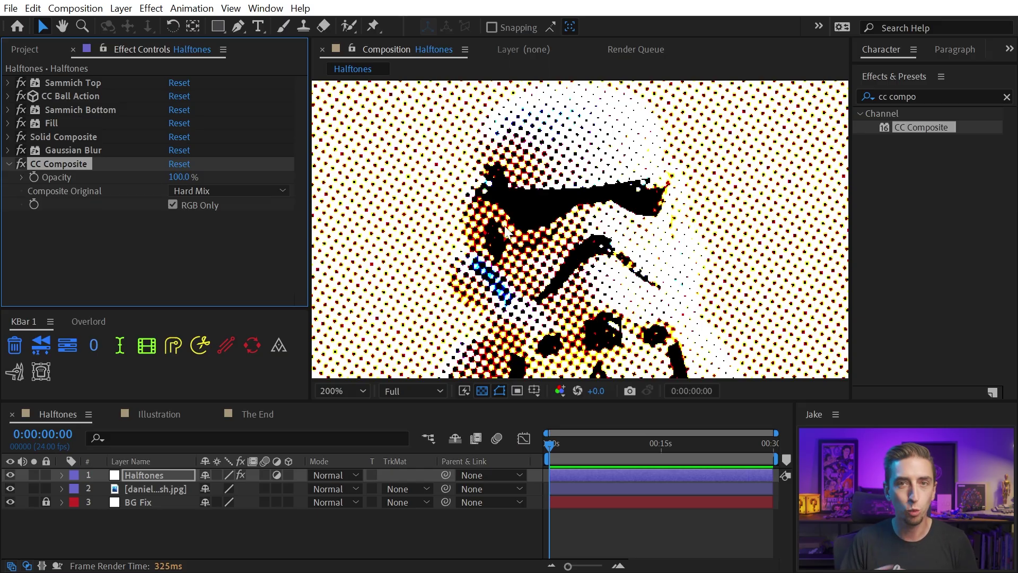
# - Add the Threshold effect after CC Composite on the Halftones layer, keeping its Level at 128
pyautogui.press('space')
pyautogui.moveTo(560, 297); pyautogui.dragTo(605, 252)
pyautogui.click(9, 164)
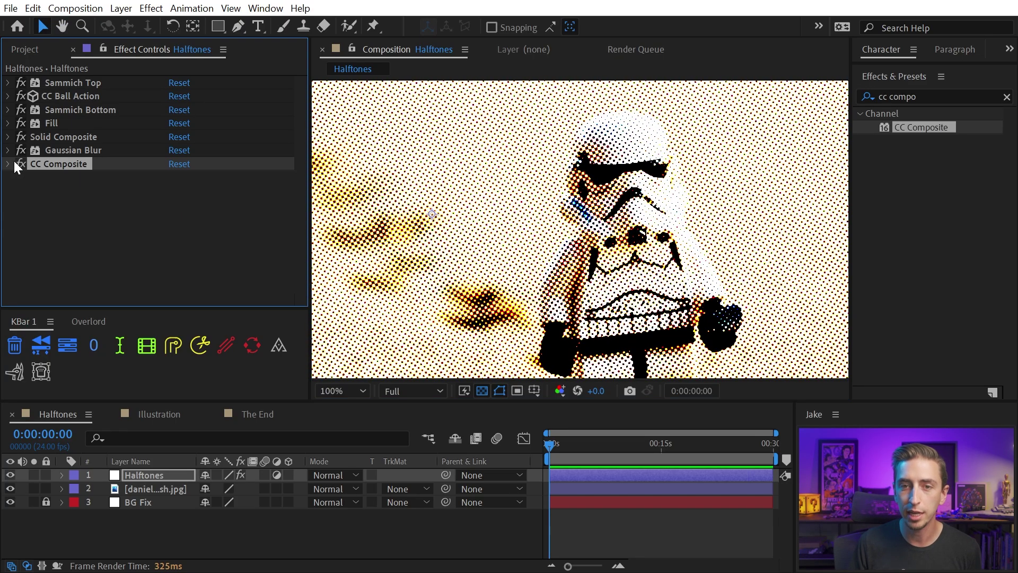
pyautogui.click(924, 96)
pyautogui.write('thresh')
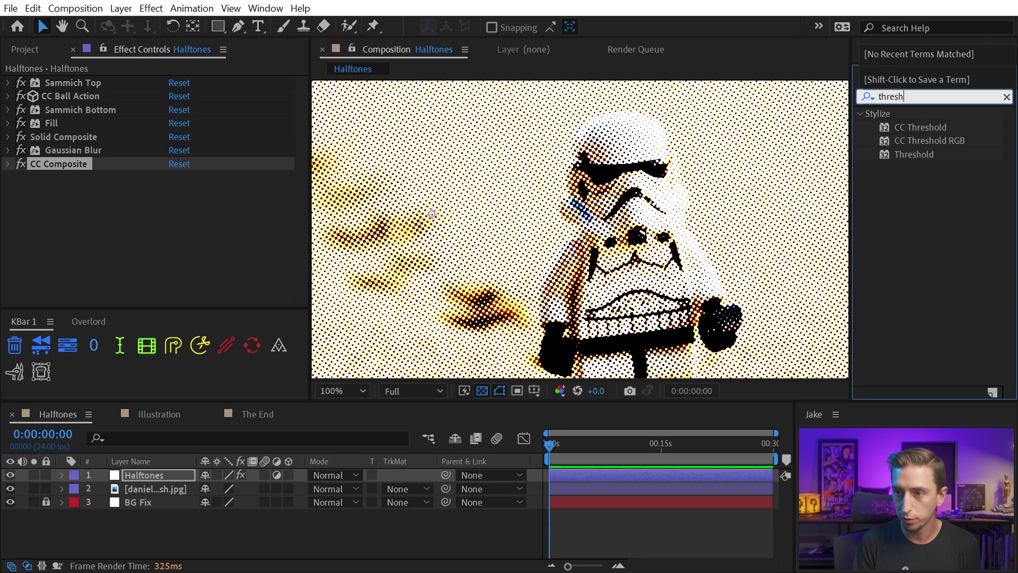
pyautogui.moveTo(919, 159); pyautogui.dragTo(138, 257)
pyautogui.scroll(1, 536, 264)
pyautogui.press('h')
pyautogui.moveTo(706, 160); pyautogui.dragTo(570, 211)
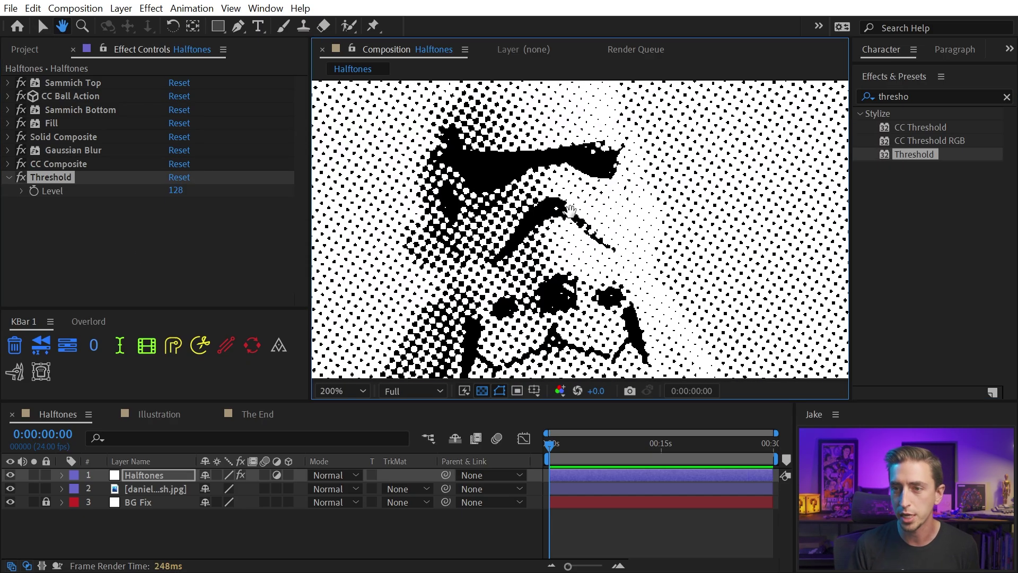
pyautogui.press('v')
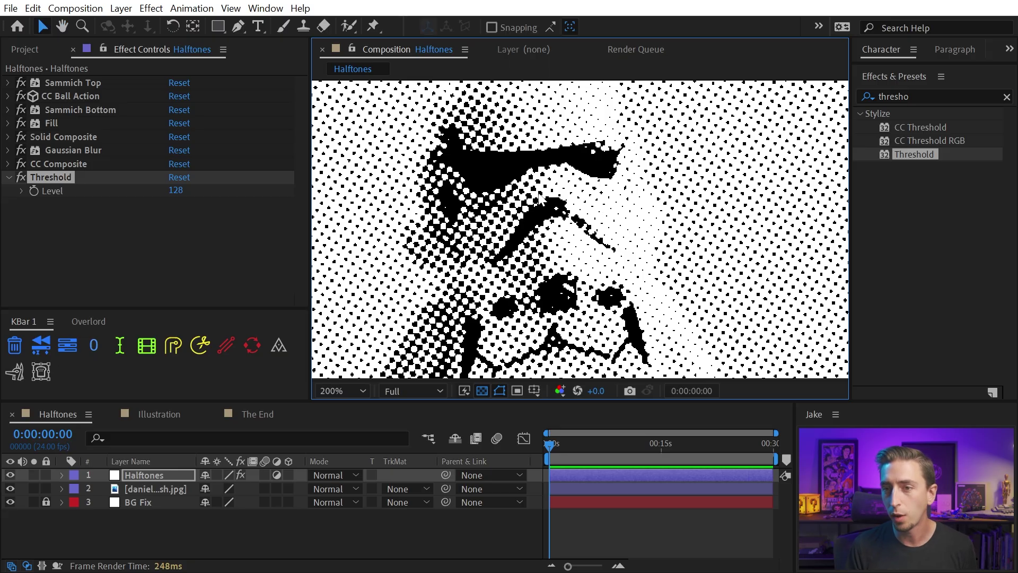
# - Add a second Gaussian Blur after Threshold on the Halftones layer with Blurriness 4.5
pyautogui.doubleClick(896, 96)
pyautogui.write('gaus')
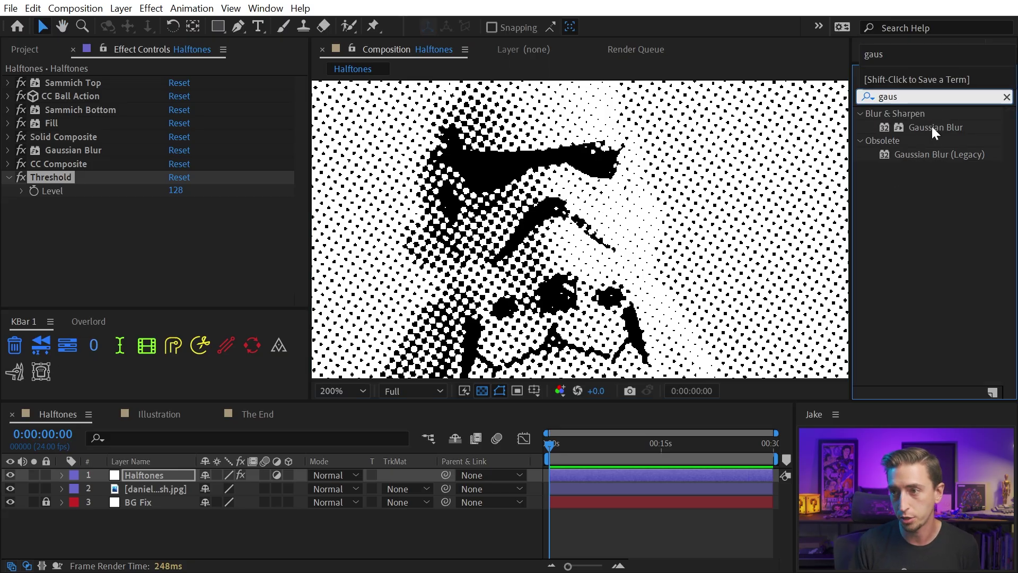
pyautogui.moveTo(932, 124); pyautogui.dragTo(208, 216)
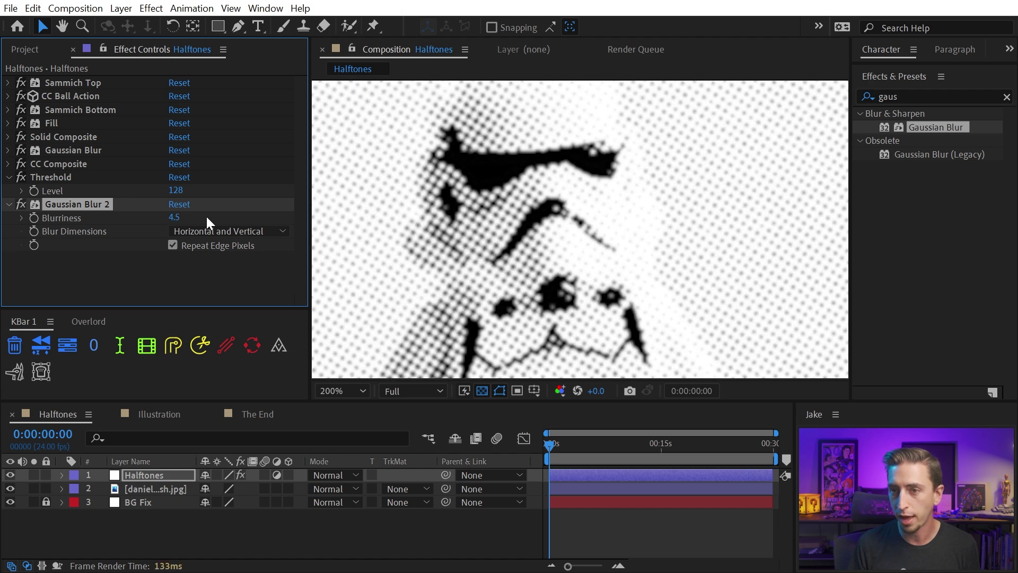
# - Add Brightness & Contrast after the second Gaussian Blur, with Use Legacy enabled and Contrast set to 68
pyautogui.doubleClick(917, 98)
pyautogui.write('brigh')
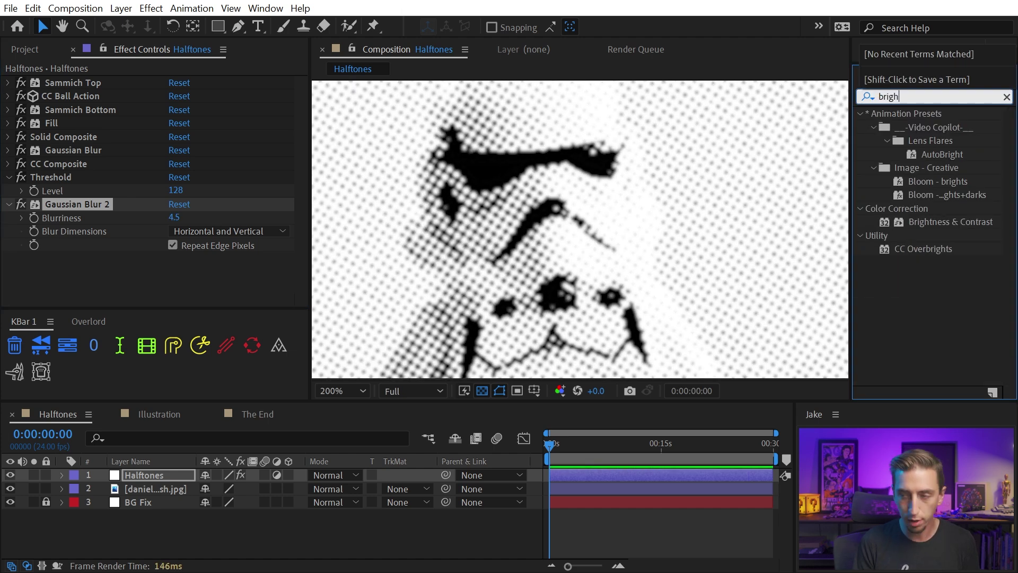
pyautogui.write('tnes')
pyautogui.moveTo(948, 131); pyautogui.dragTo(126, 294)
pyautogui.click(8, 178)
pyautogui.click(9, 189)
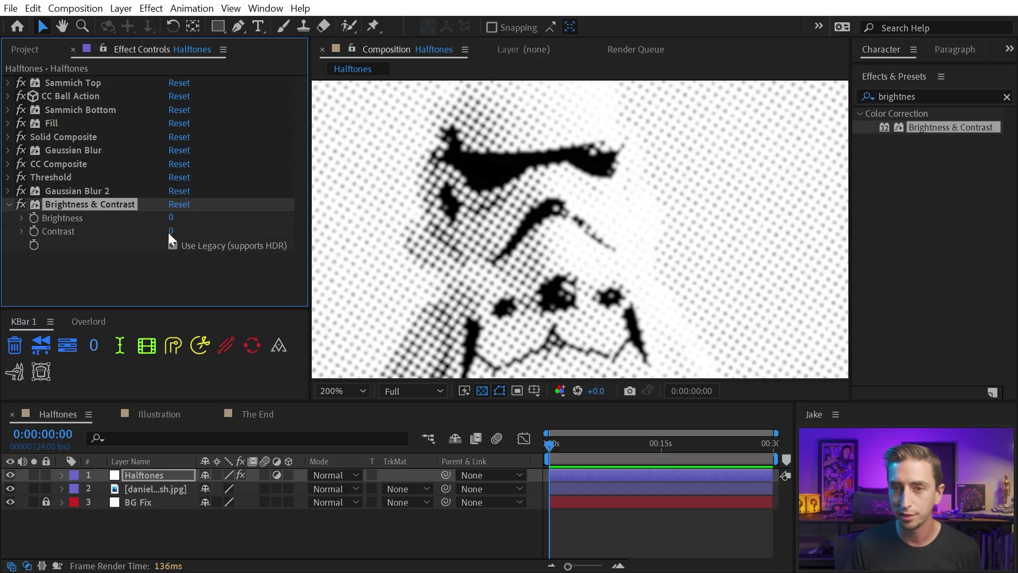
pyautogui.moveTo(176, 230); pyautogui.dragTo(220, 229)
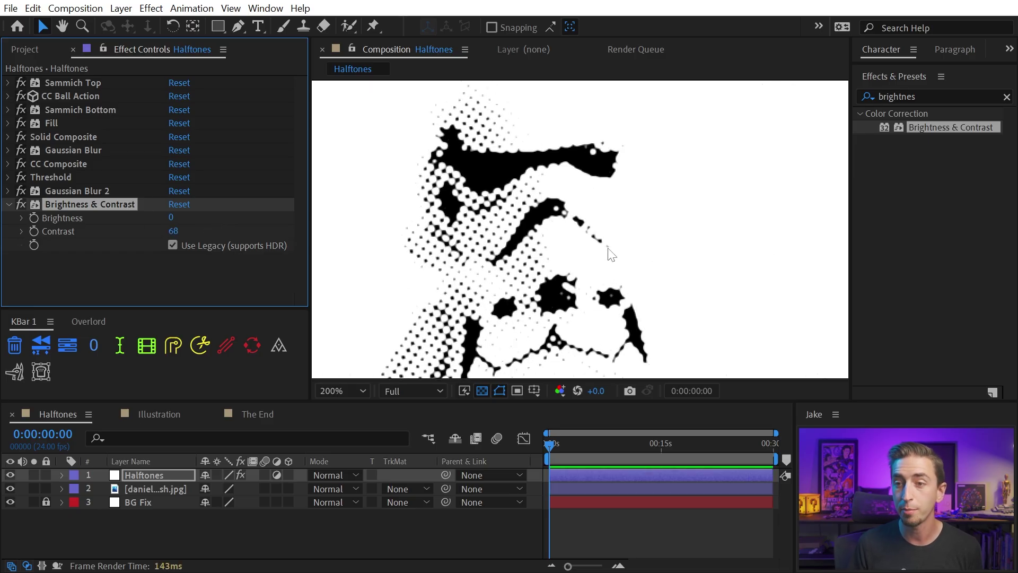
# - Raise CC Ball Action's Ball Size to 62 on the Halftones layer
pyautogui.scroll(-1, 584, 231)
pyautogui.press('space')
pyautogui.moveTo(705, 145); pyautogui.dragTo(534, 210)
pyautogui.scroll(-1, 494, 130)
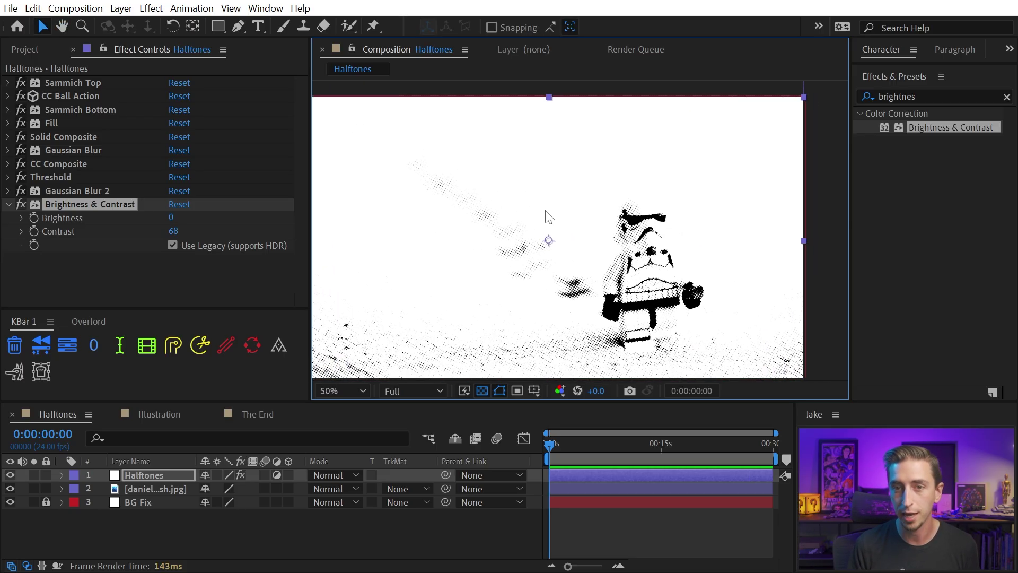
pyautogui.scroll(2, 644, 234)
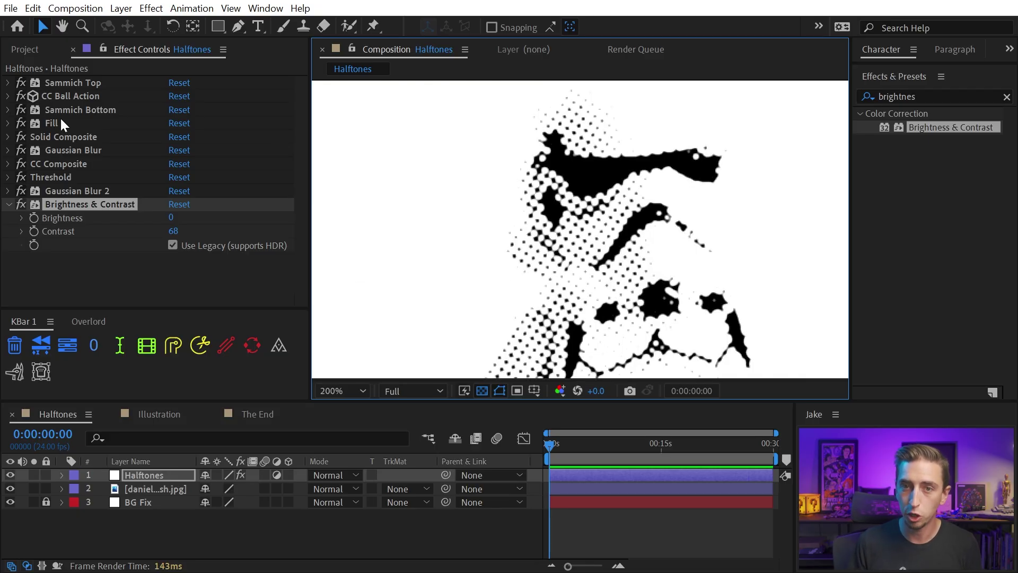
pyautogui.click(7, 96)
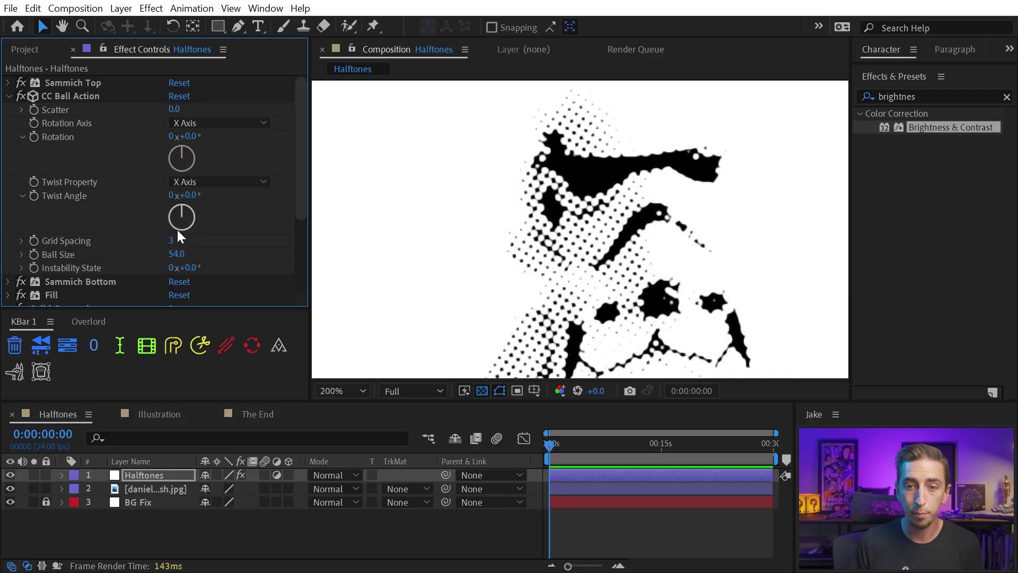
pyautogui.moveTo(171, 254); pyautogui.dragTo(182, 257)
pyautogui.scroll(-2, 488, 254)
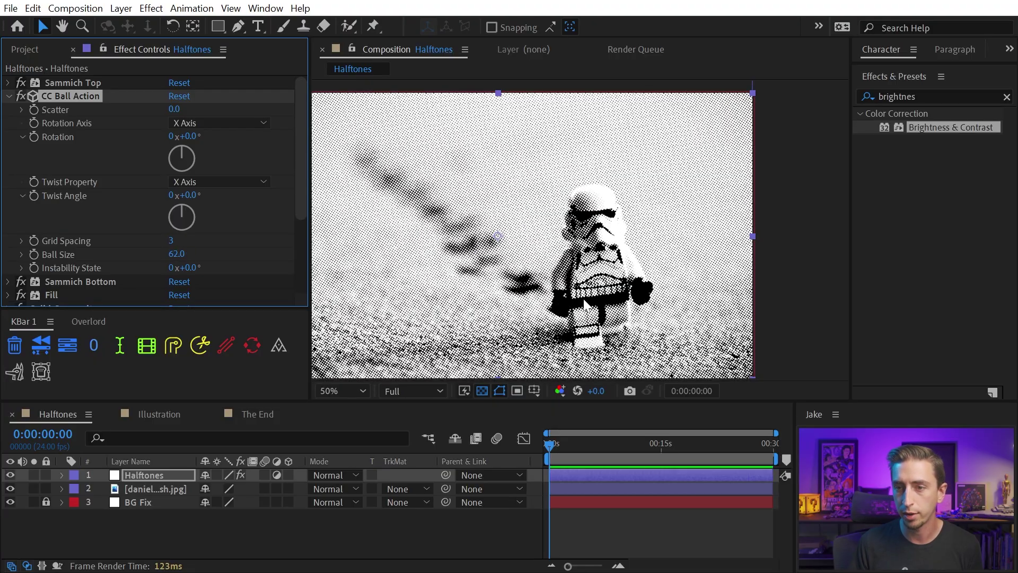
pyautogui.click(7, 97)
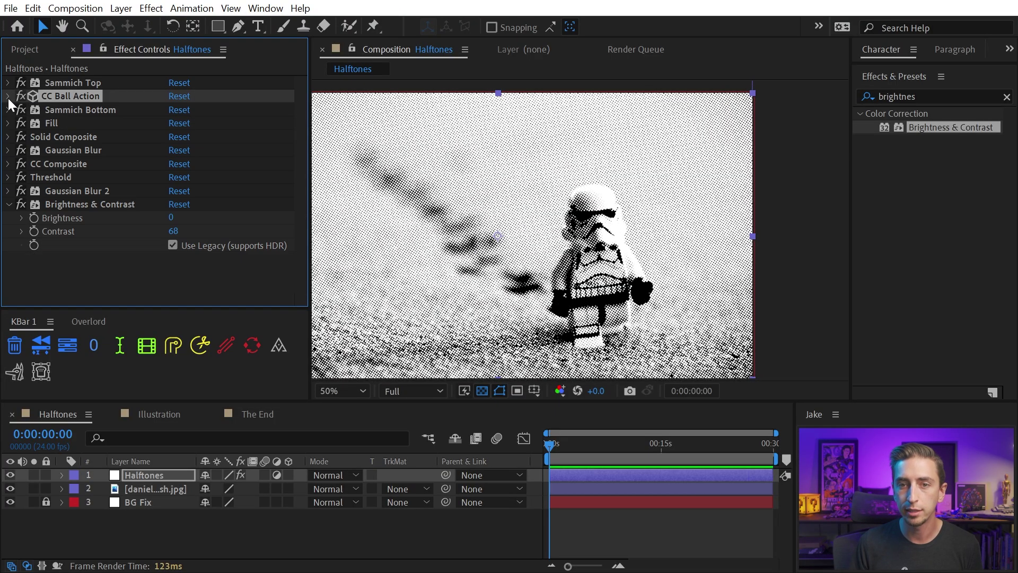
# - Try a Blurriness of 6.6 on the first Gaussian Blur of the Halftones layer
pyautogui.click(8, 151)
pyautogui.scroll(4, 610, 250)
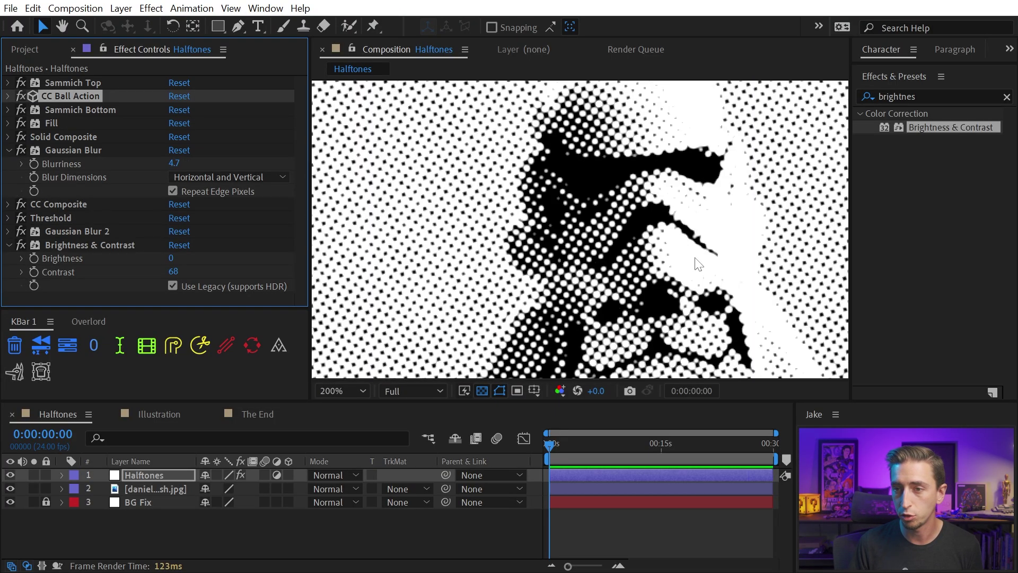
pyautogui.moveTo(174, 168)
pyautogui.mouseDown()
pyautogui.moveTo(201, 165)
pyautogui.moveTo(189, 166)
pyautogui.mouseUp()
pyautogui.scroll(-1, 584, 269)
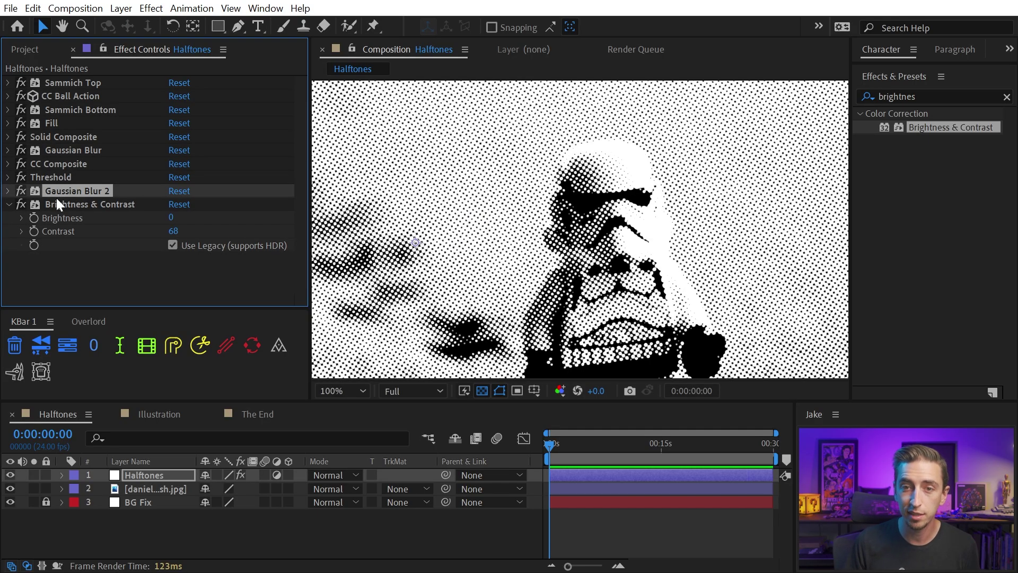
# - Toggle Gaussian Blur 2 and Brightness & Contrast off and on to compare the dot edges
pyautogui.click(56, 203)
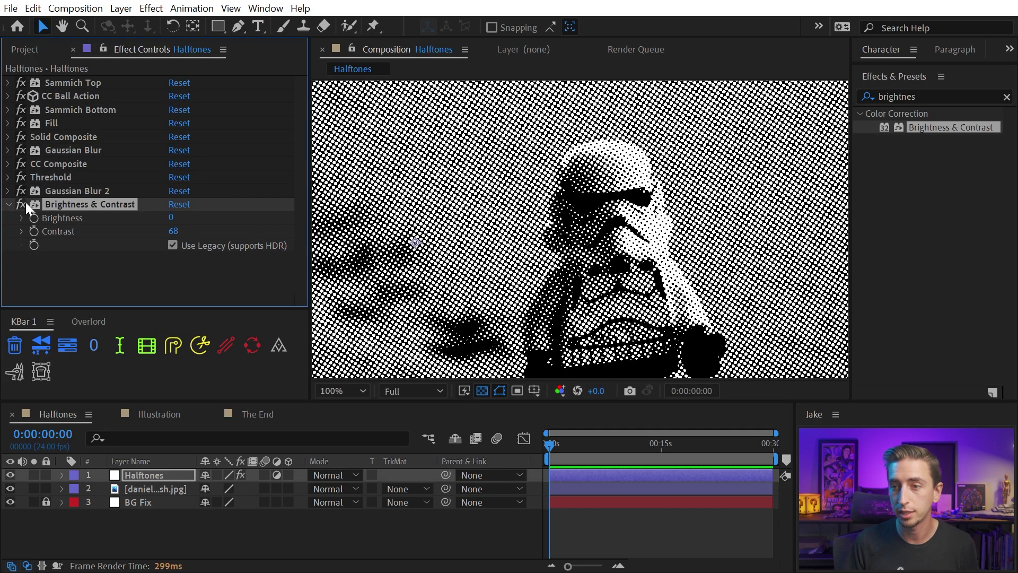
pyautogui.click(26, 203)
pyautogui.scroll(1, 656, 244)
pyautogui.moveTo(691, 274); pyautogui.dragTo(556, 167)
pyautogui.click(20, 191)
pyautogui.click(21, 204)
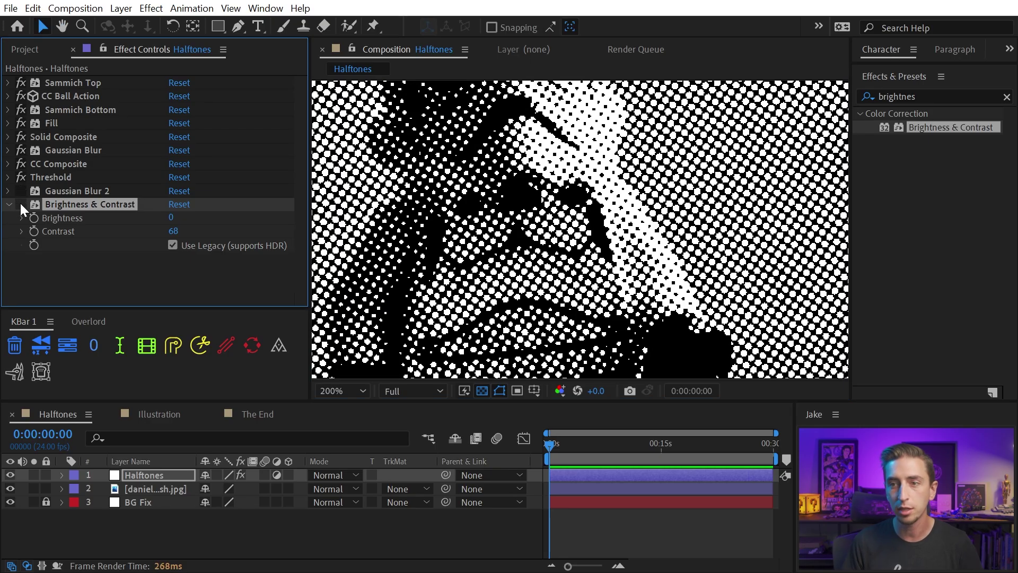
pyautogui.click(22, 192)
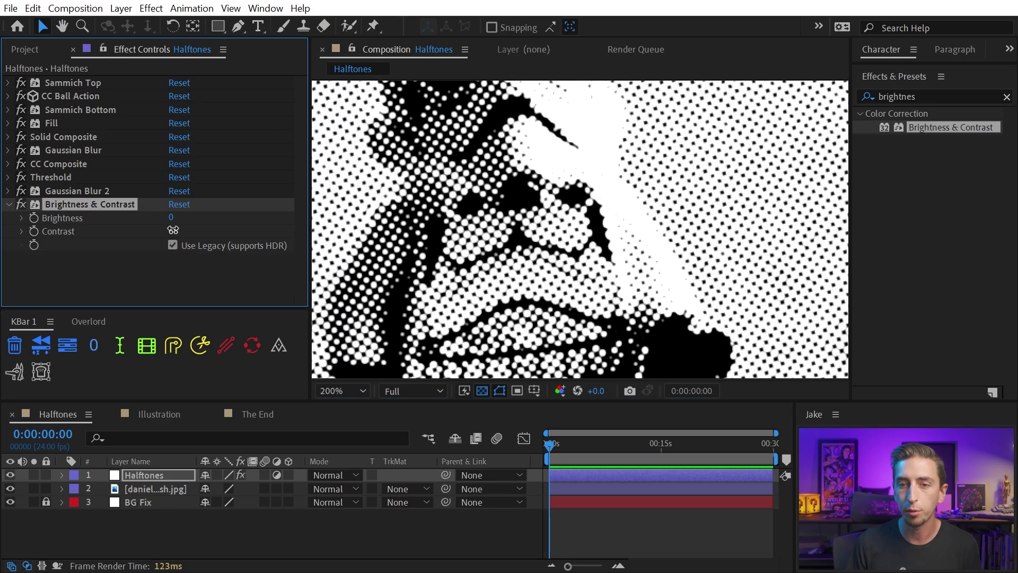
# - Set the Contrast to 76 in Brightness & Contrast, and undo the trial Brightness of -13
pyautogui.moveTo(174, 228)
pyautogui.mouseDown()
pyautogui.moveTo(133, 215)
pyautogui.moveTo(235, 210)
pyautogui.moveTo(175, 212)
pyautogui.mouseUp()
pyautogui.scroll(-3, 470, 198)
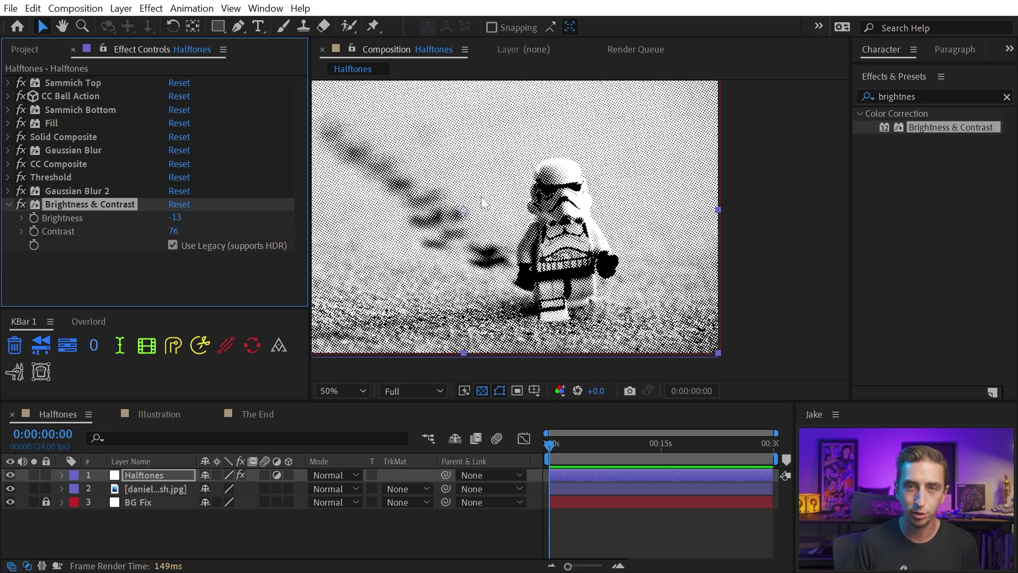
pyautogui.hotkey('ctrl', 'z')
pyautogui.moveTo(471, 139); pyautogui.dragTo(582, 159)
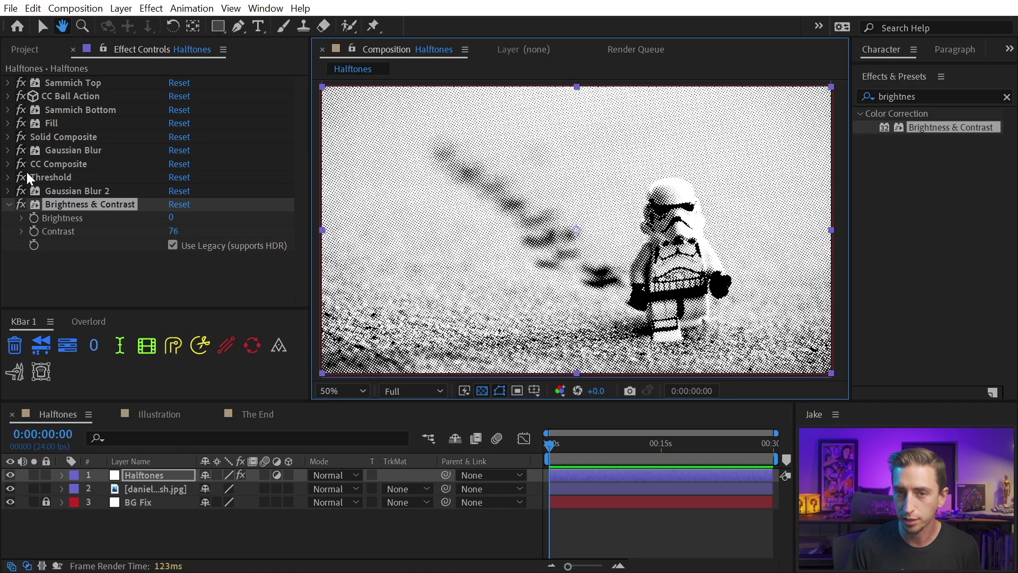
pyautogui.click(7, 204)
# - Add the Tint effect after Brightness & Contrast on the Halftones layer
pyautogui.click(866, 96)
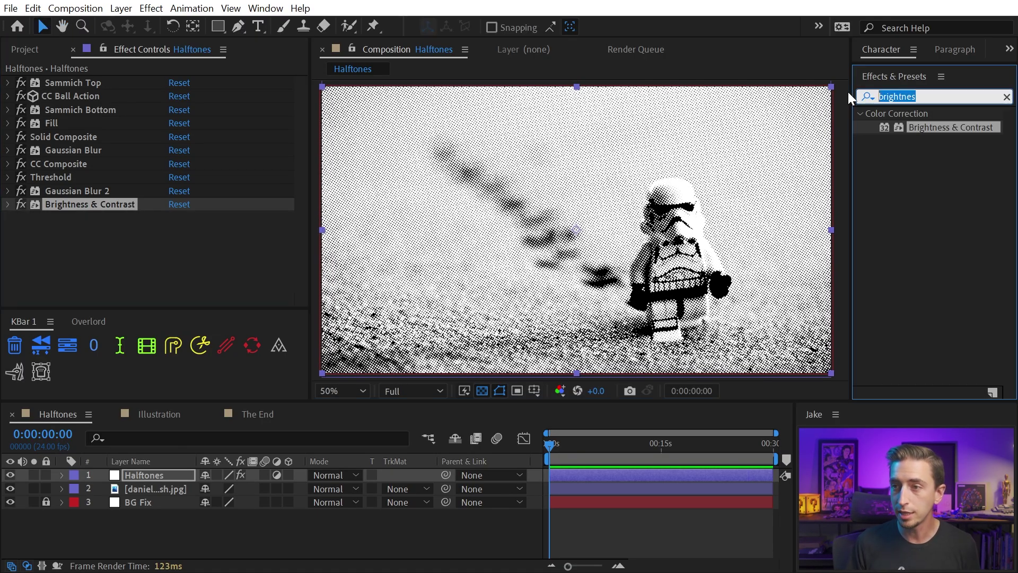
pyautogui.write('tint')
pyautogui.moveTo(917, 168); pyautogui.dragTo(151, 260)
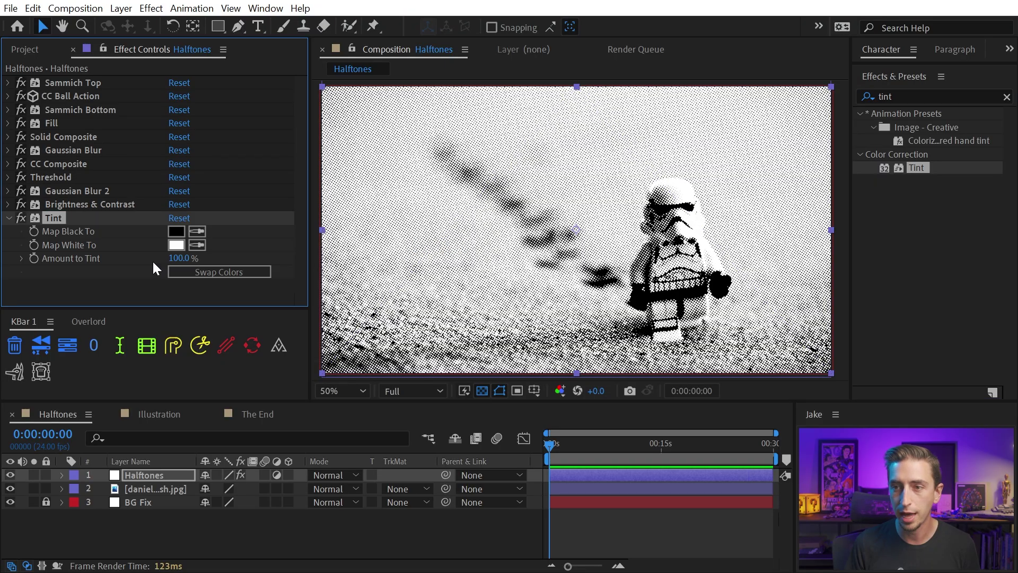
# - Map Tint's black to a dark, muted blue-violet
pyautogui.click(176, 231)
pyautogui.moveTo(347, 130); pyautogui.dragTo(210, 123)
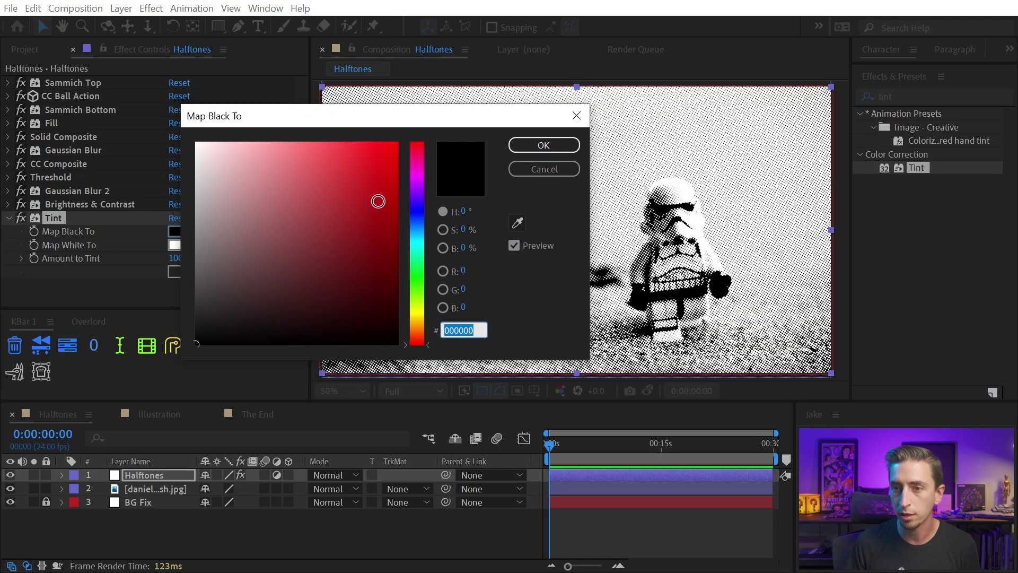
pyautogui.click(417, 212)
pyautogui.click(264, 297)
pyautogui.moveTo(264, 298); pyautogui.dragTo(284, 291)
pyautogui.click(543, 145)
# - Map Tint's white to the light mint green BEF6D5
pyautogui.click(178, 245)
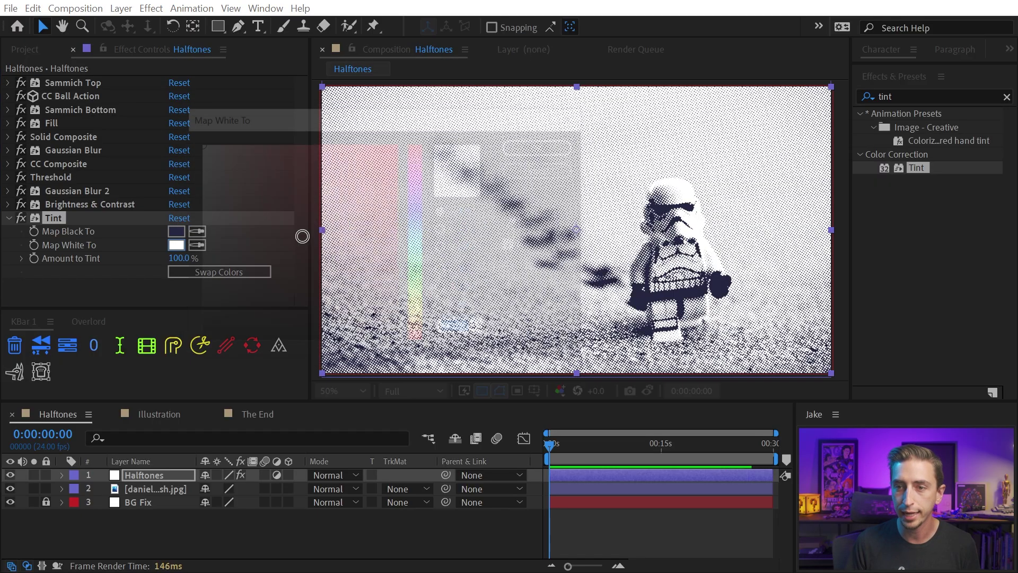
pyautogui.click(209, 150)
pyautogui.click(414, 264)
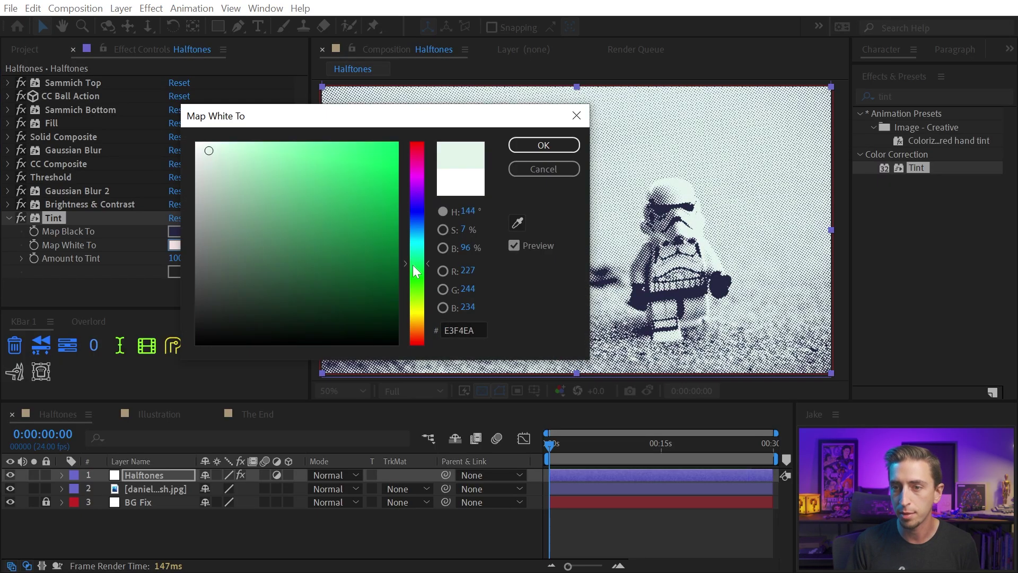
pyautogui.click(240, 149)
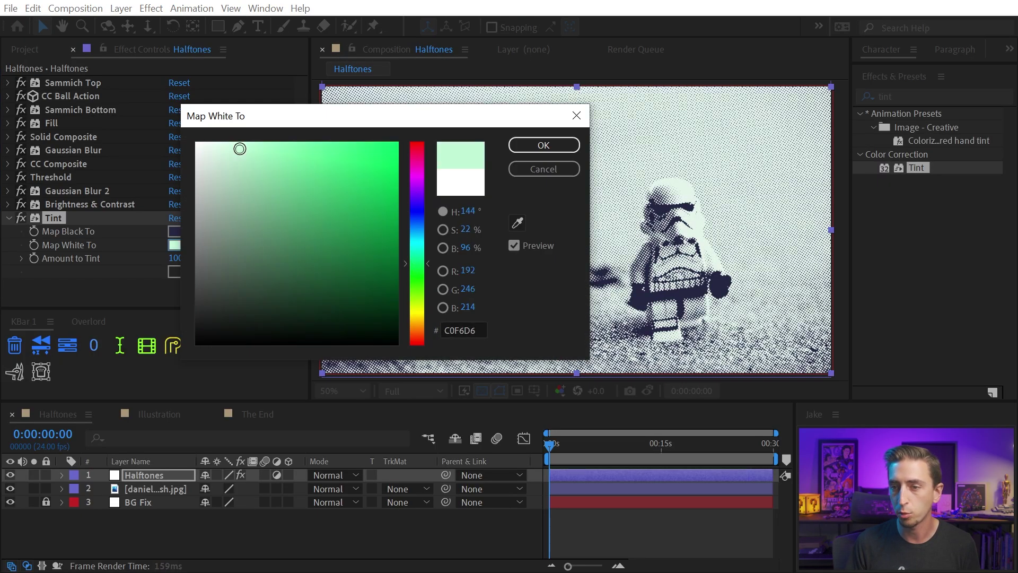
pyautogui.click(543, 149)
pyautogui.scroll(1, 622, 243)
pyautogui.moveTo(742, 214); pyautogui.dragTo(562, 175)
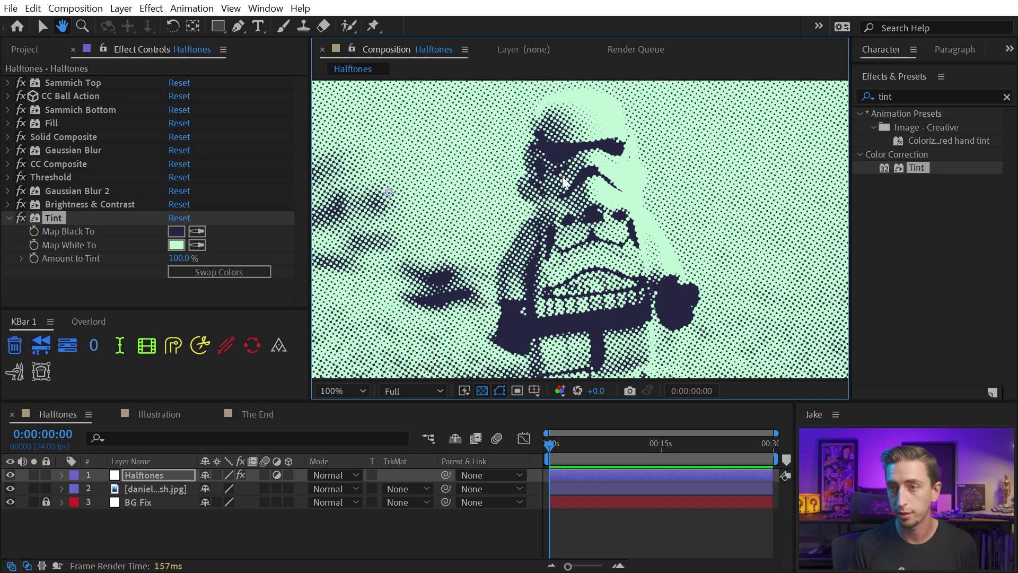
pyautogui.press('v')
# - Expand the project's Textures folder and preview the two paper texture images
pyautogui.click(25, 50)
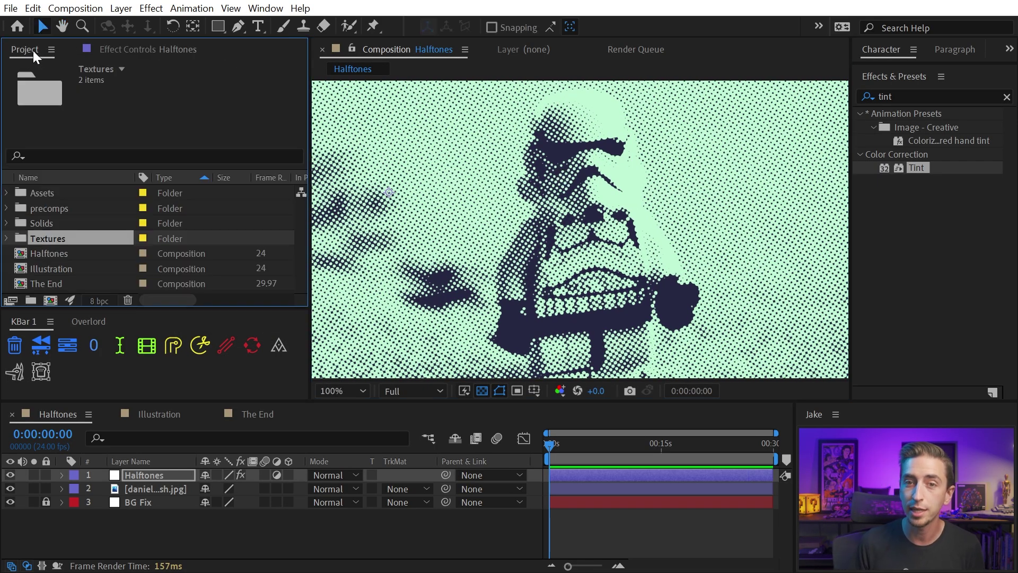
pyautogui.click(8, 238)
pyautogui.scroll(-2, 67, 234)
pyautogui.click(91, 238)
pyautogui.keyDown('shift'); pyautogui.click(93, 227); pyautogui.keyUp('shift')
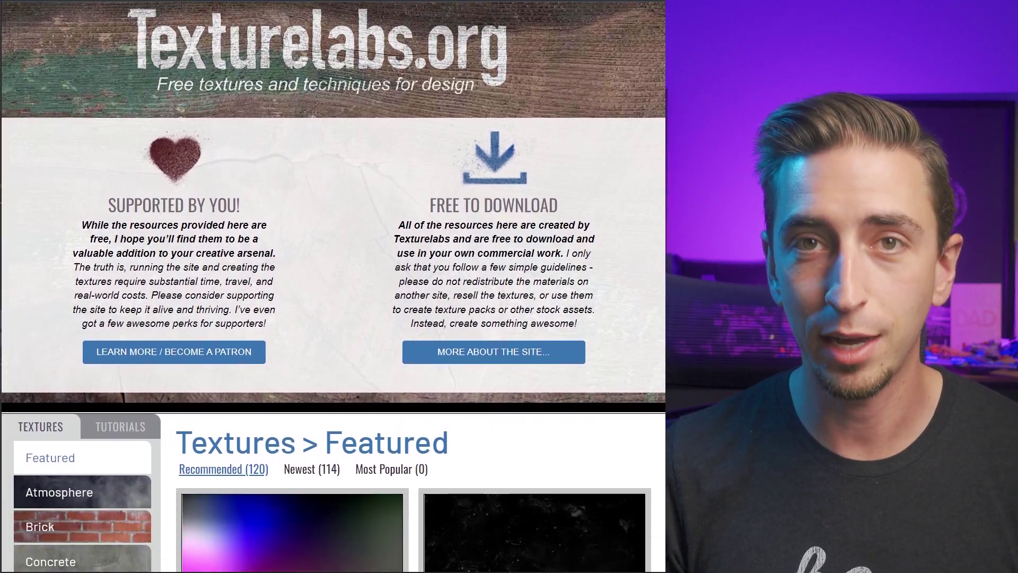
# - Browse the featured textures on Texturelabs.org and open the Paper category
pyautogui.scroll(-8, 663, 95)
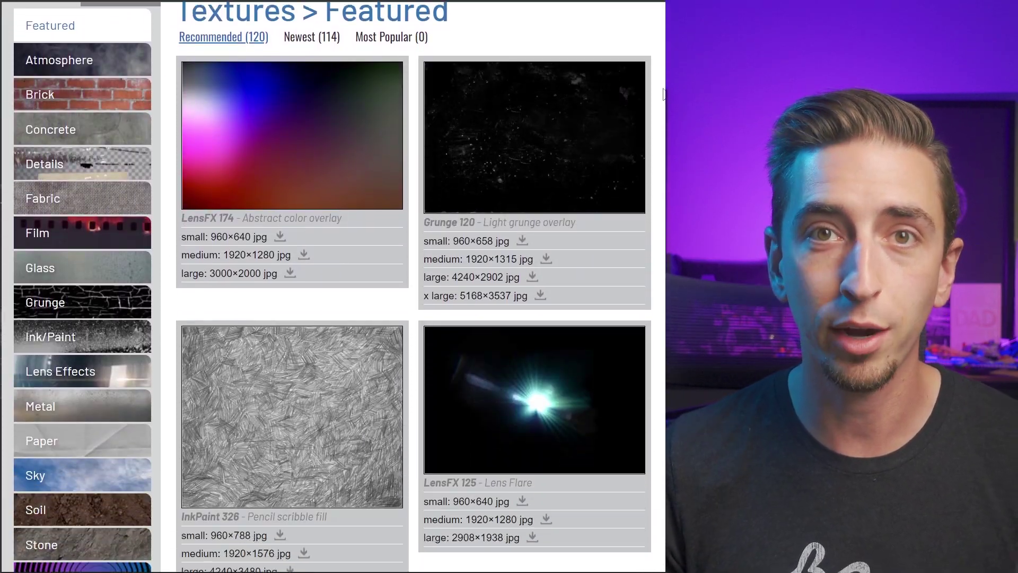
pyautogui.scroll(-4, 663, 94)
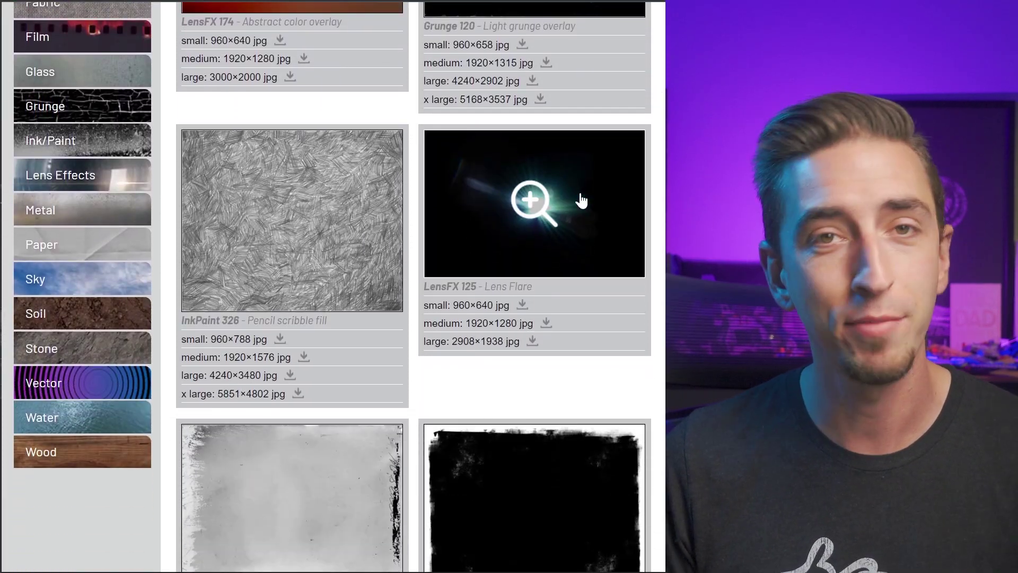
pyautogui.click(73, 245)
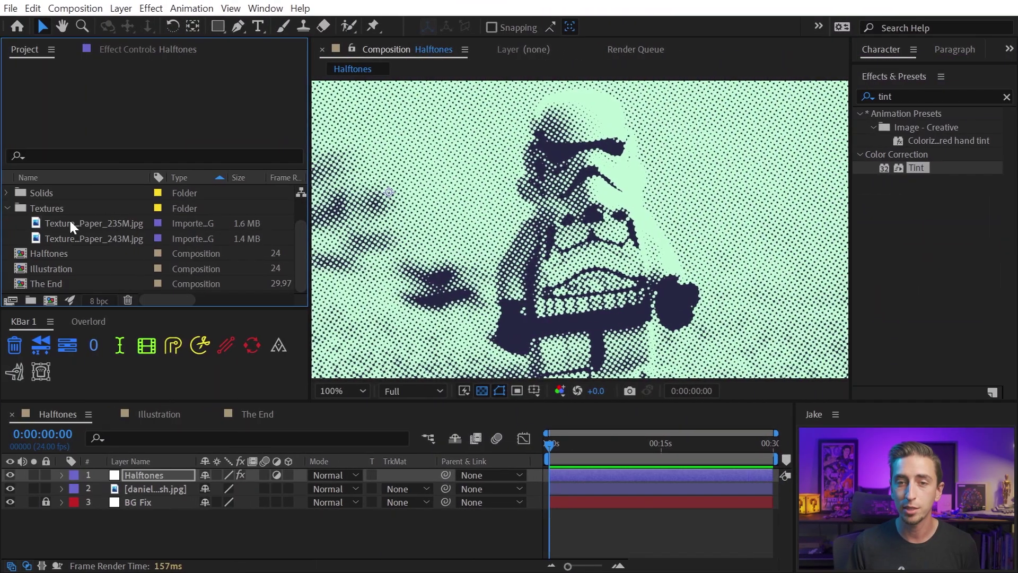
# - Add Texturelabs_Paper_235M.jpg above the Halftones layer and set its blending mode to Multiply
pyautogui.moveTo(69, 223); pyautogui.dragTo(150, 472)
pyautogui.scroll(-2, 669, 206)
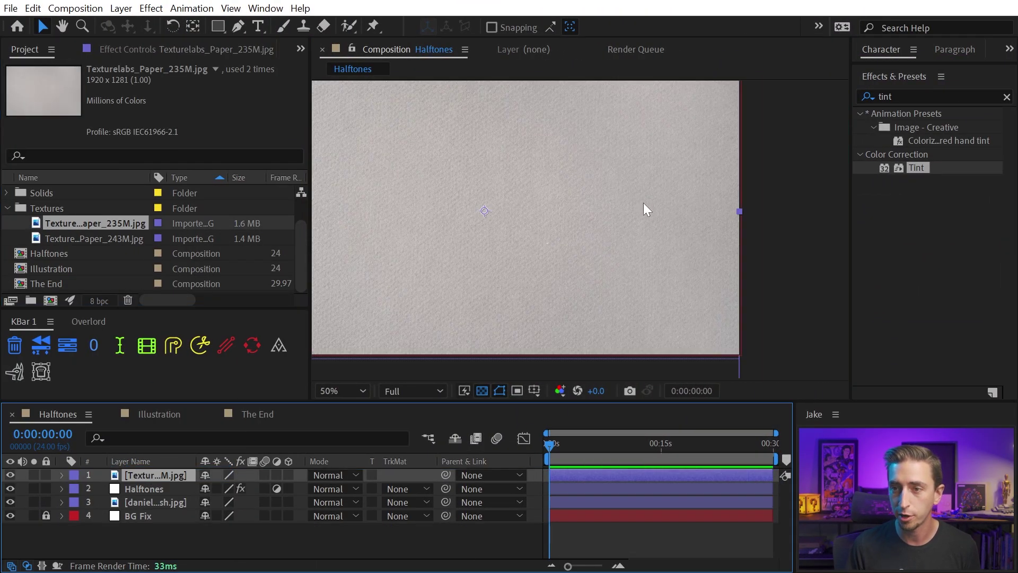
pyautogui.moveTo(532, 185); pyautogui.dragTo(632, 200)
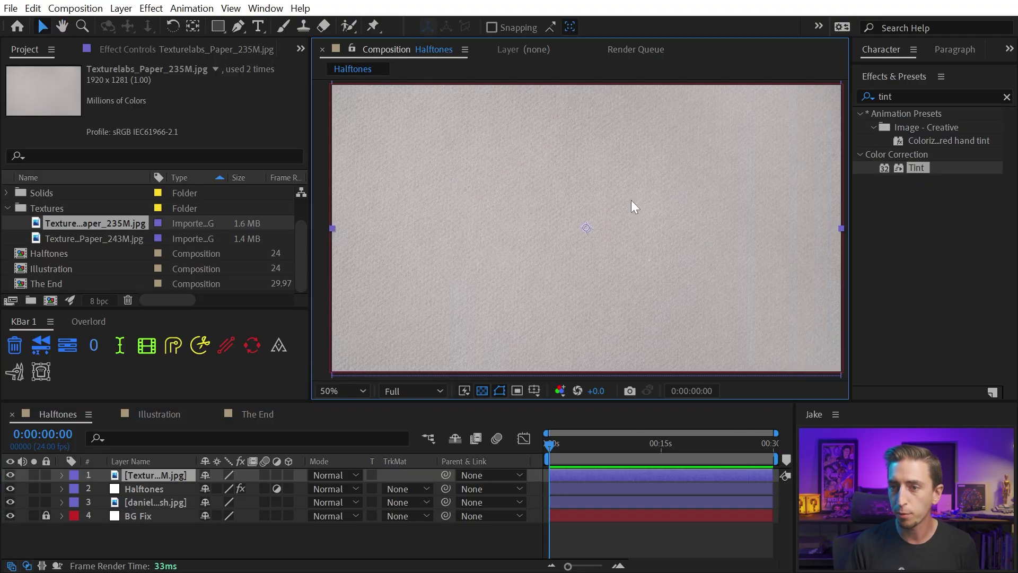
pyautogui.press('.')
pyautogui.click(329, 473)
pyautogui.click(420, 518)
pyautogui.press(',')
pyautogui.moveTo(638, 241); pyautogui.dragTo(720, 246)
# - Add Levels to the Paper_235M texture layer with Input White at 200, and compare the layer off and on
pyautogui.click(128, 51)
pyautogui.doubleClick(917, 168)
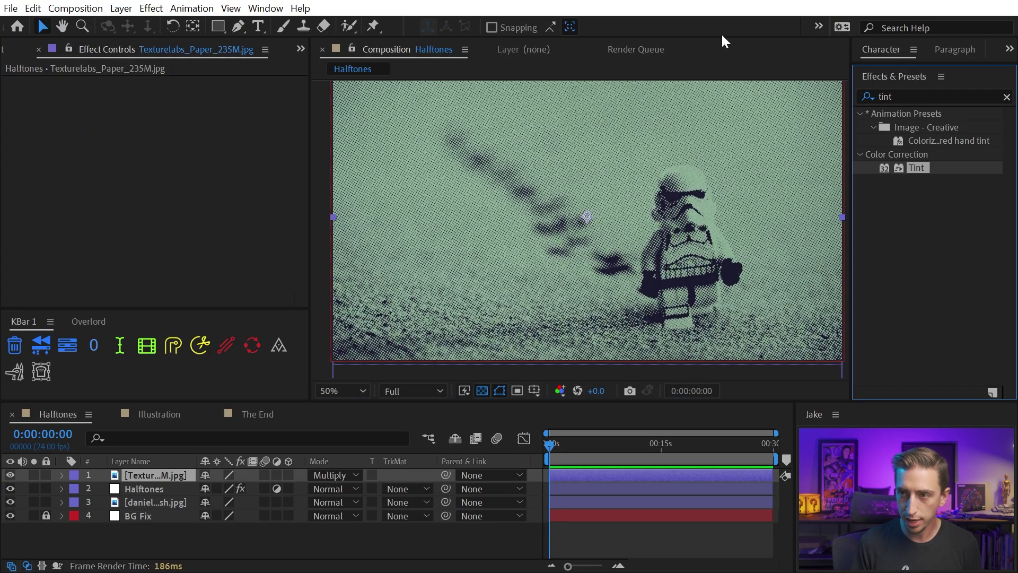
pyautogui.click(912, 91)
pyautogui.write('levels')
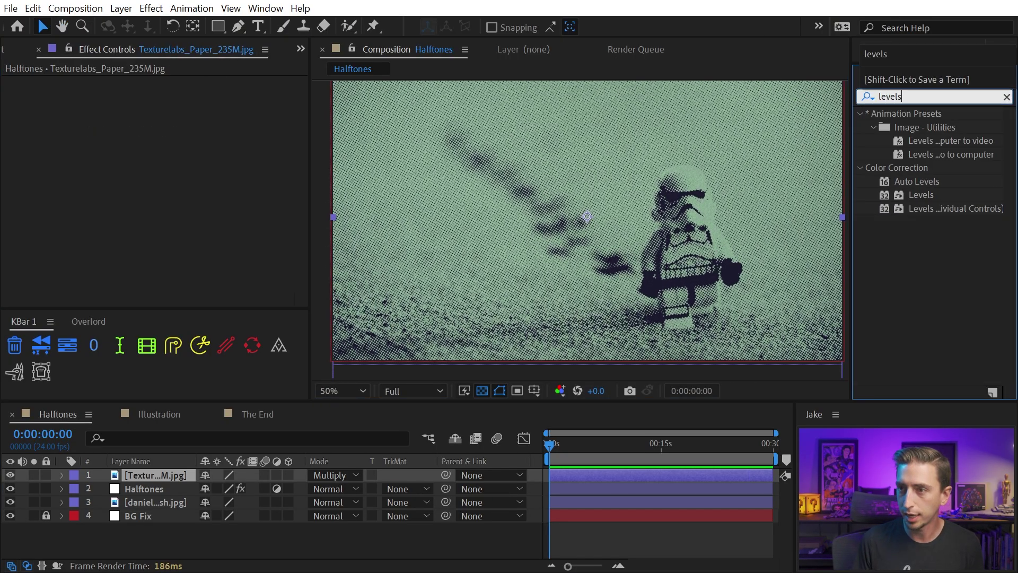
pyautogui.moveTo(922, 195); pyautogui.dragTo(204, 206)
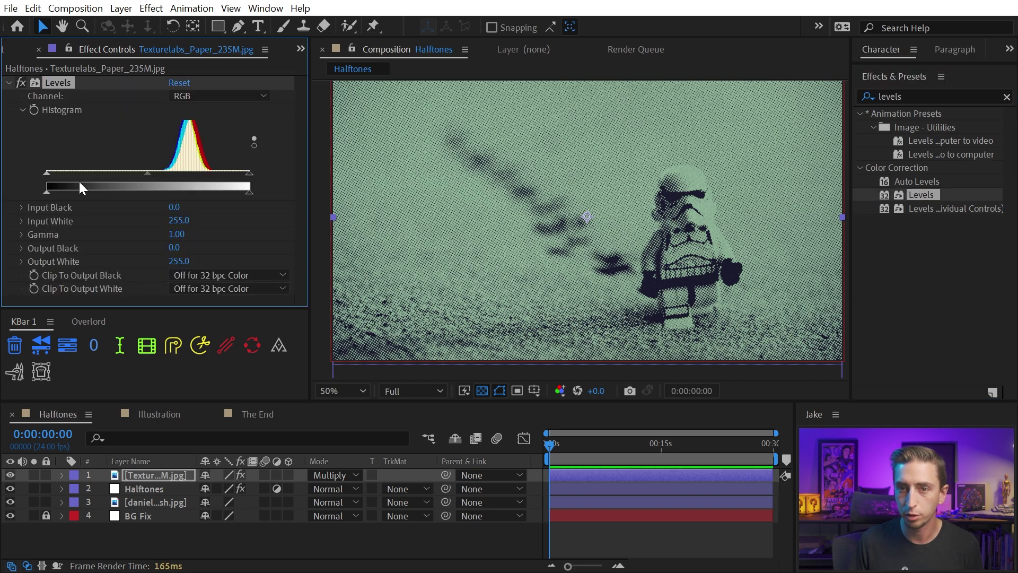
pyautogui.moveTo(250, 172); pyautogui.dragTo(207, 173)
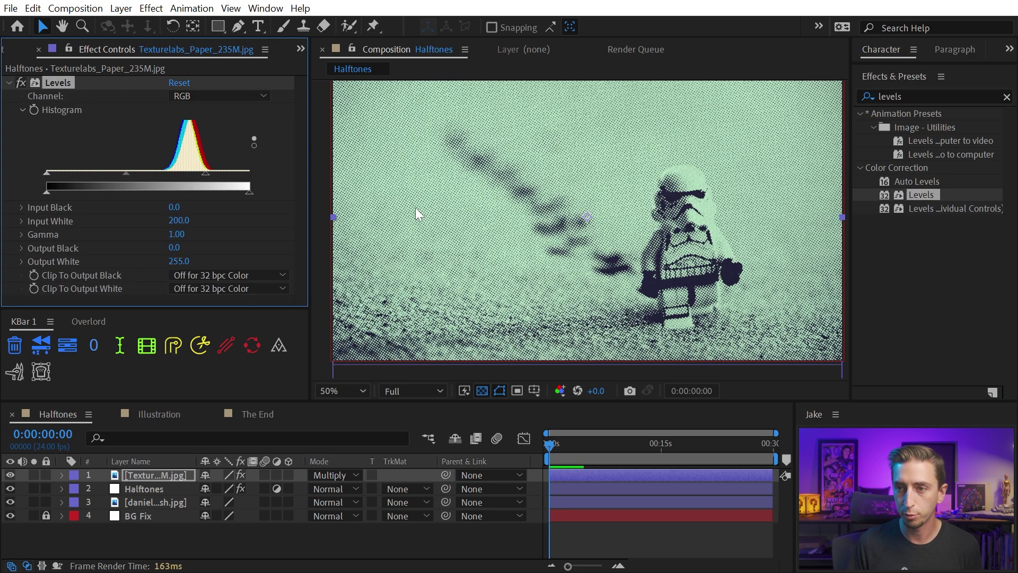
pyautogui.click(11, 475)
pyautogui.click(10, 475)
# - Add Texturelabs_Paper_243M.jpg as the top layer and set its blending mode to Screen
pyautogui.click(21, 49)
pyautogui.moveTo(52, 238); pyautogui.dragTo(142, 471)
pyautogui.click(327, 474)
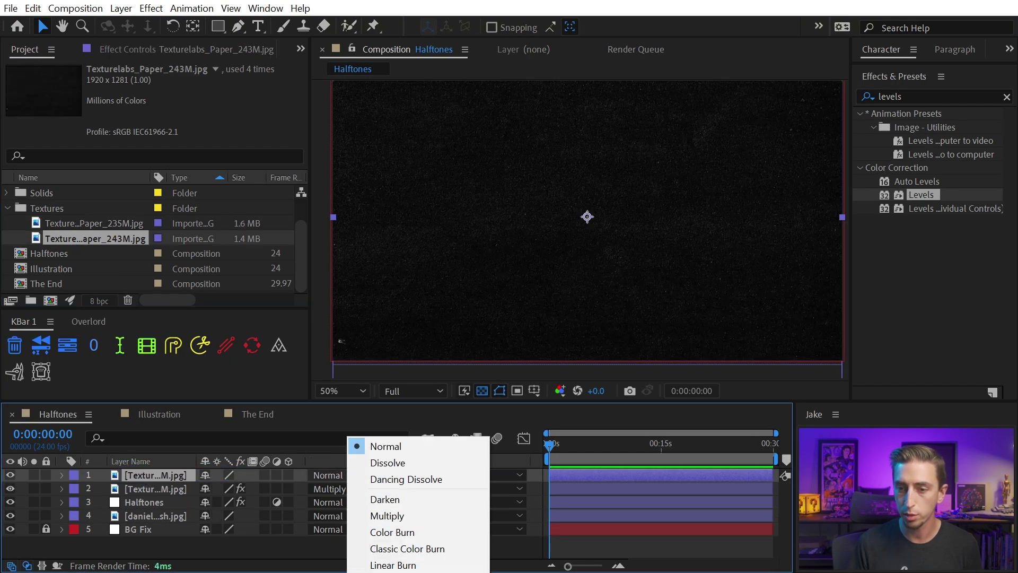
pyautogui.click(384, 572)
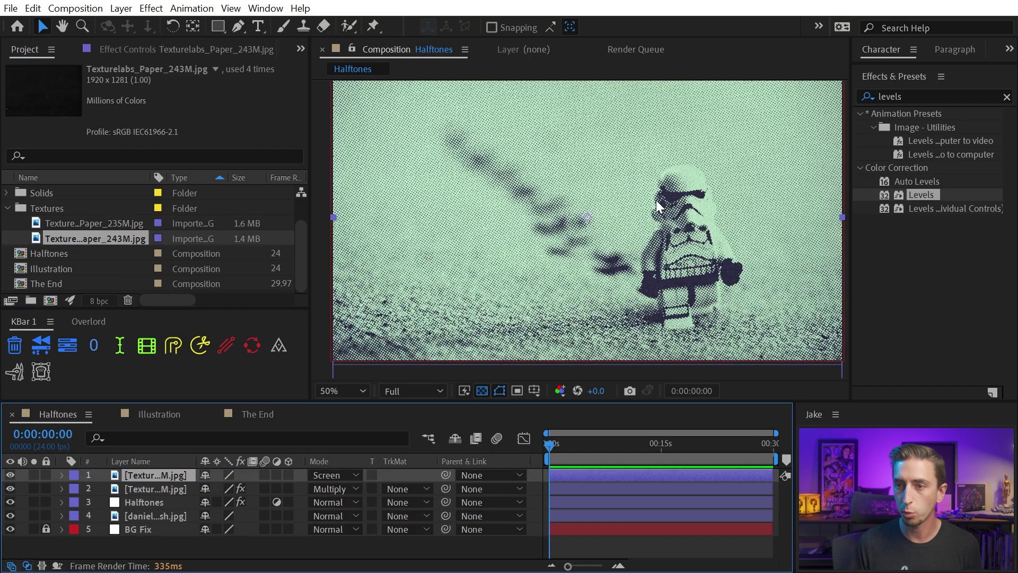
# - Inspect the paper textures up close, toggling each texture layer off and on to compare its effect
pyautogui.scroll(1, 650, 204)
pyautogui.press('space')
pyautogui.moveTo(764, 250); pyautogui.dragTo(622, 226)
pyautogui.scroll(1, 514, 178)
pyautogui.press('space')
pyautogui.click(11, 474)
pyautogui.click(11, 474)
pyautogui.click(10, 488)
pyautogui.click(11, 488)
pyautogui.scroll(-2, 486, 231)
pyautogui.moveTo(577, 203)
pyautogui.mouseDown()
pyautogui.moveTo(567, 208)
pyautogui.moveTo(574, 215)
pyautogui.mouseUp()
# - Collapse the Textures folder and hide the photo layer beneath Halftones
pyautogui.click(141, 502)
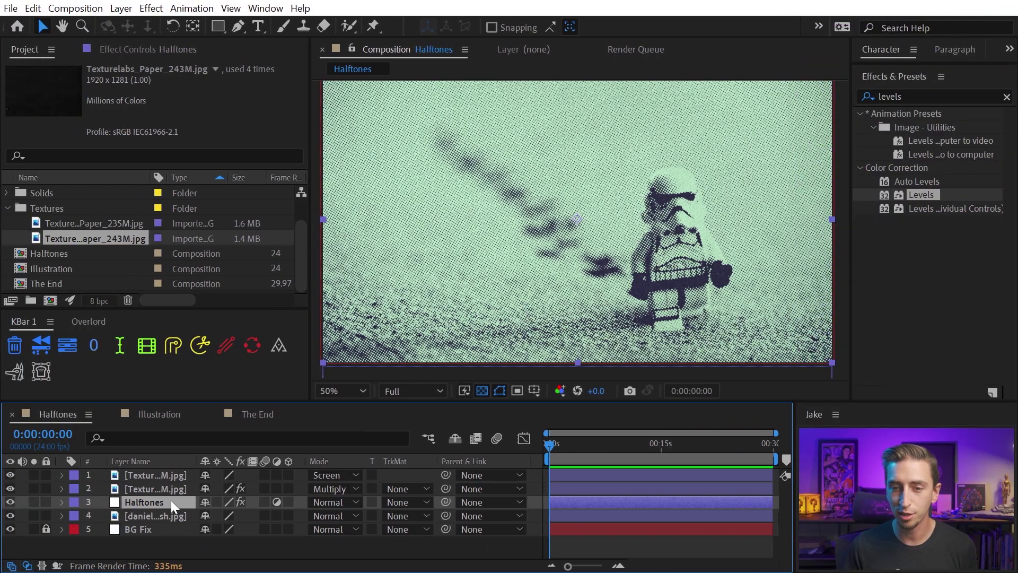
pyautogui.click(154, 515)
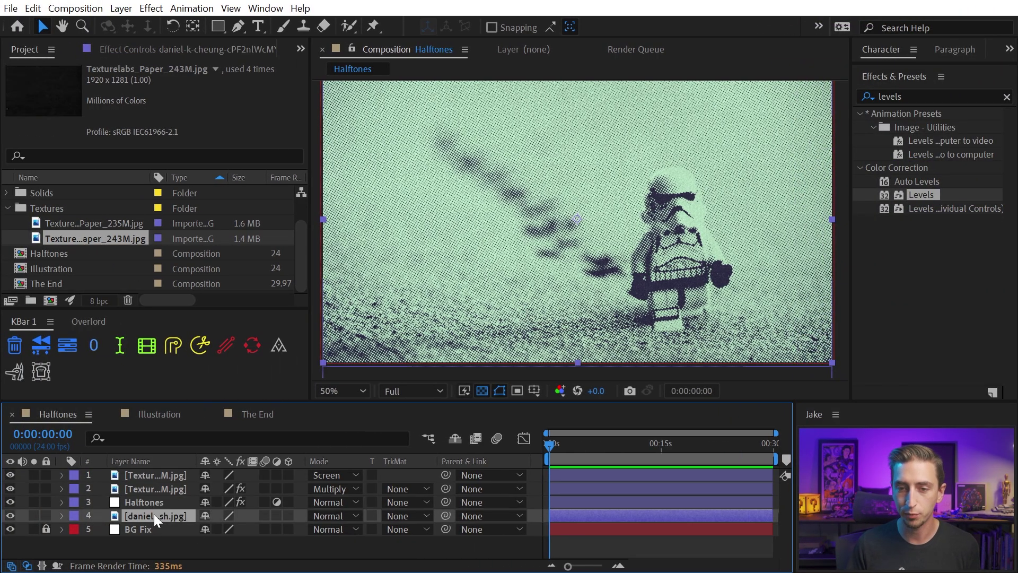
pyautogui.click(7, 207)
pyautogui.click(10, 515)
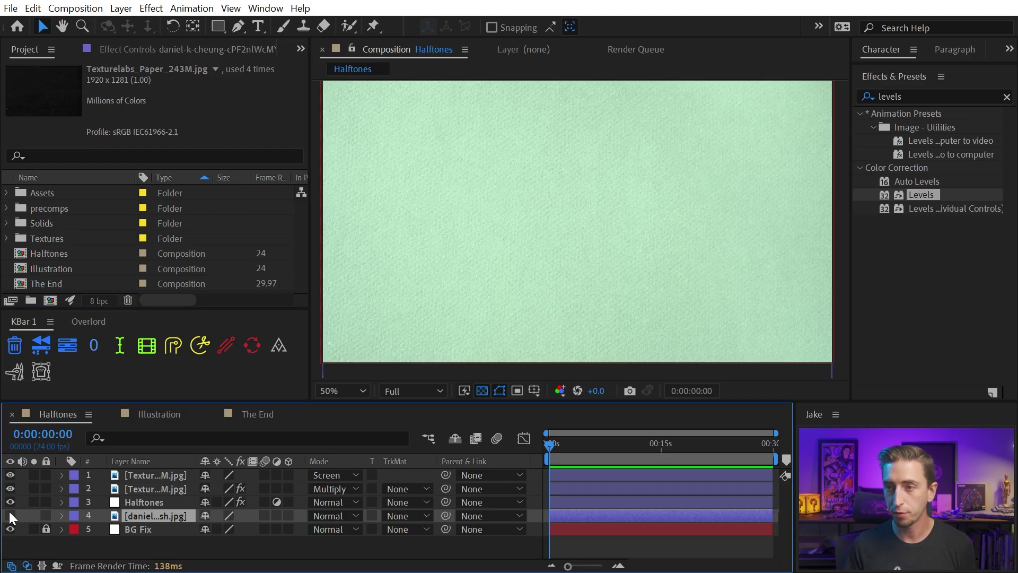
# - Add the text "Halftones" below the Halftones adjustment layer in Cooper Std Black at 238 px and center it in the frame
pyautogui.hotkey('ctrl', 't')
pyautogui.click(516, 217)
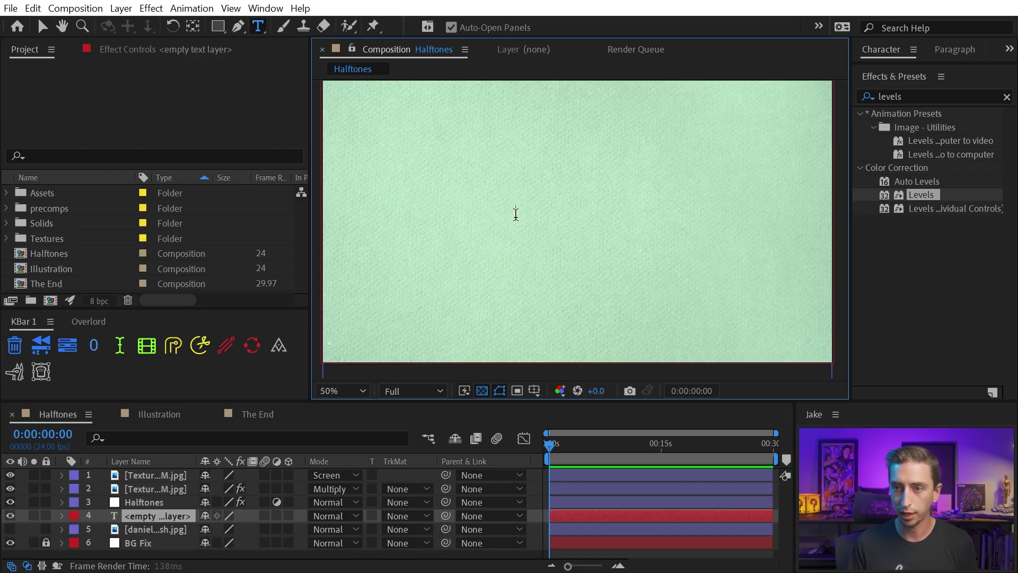
pyautogui.write('Halftones')
pyautogui.press('Escape')
pyautogui.moveTo(882, 115); pyautogui.dragTo(1011, 101)
pyautogui.keyDown('ctrl'); pyautogui.click(688, 209); pyautogui.keyUp('ctrl')
pyautogui.press('v')
pyautogui.moveTo(689, 204); pyautogui.dragTo(584, 221)
# - Examine the halftoned letter edges up close along the word, and return to viewing the whole text
pyautogui.scroll(1, 585, 221)
pyautogui.scroll(1, 585, 221)
pyautogui.press('space')
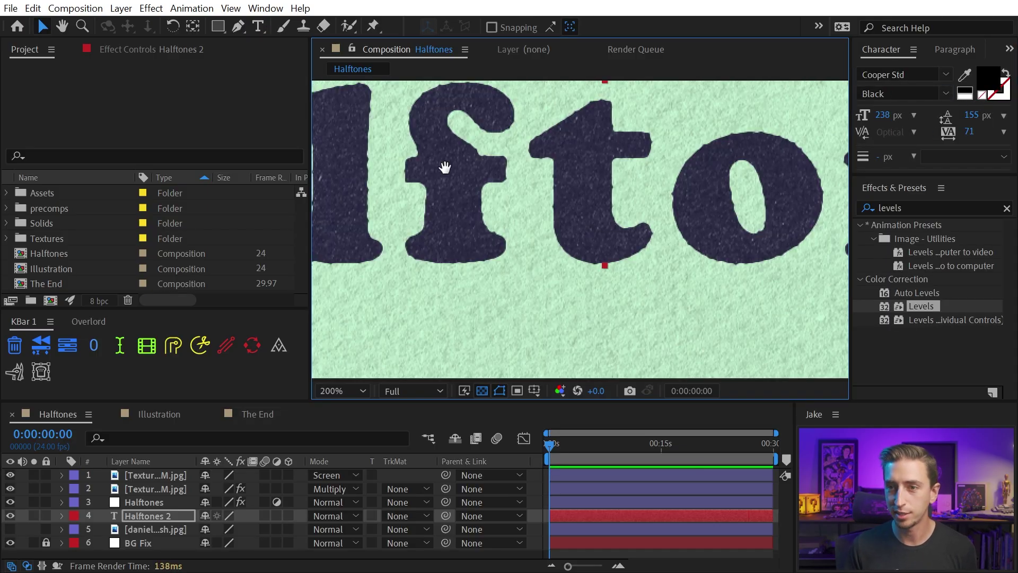
pyautogui.moveTo(437, 166); pyautogui.dragTo(953, 238)
pyautogui.press('v')
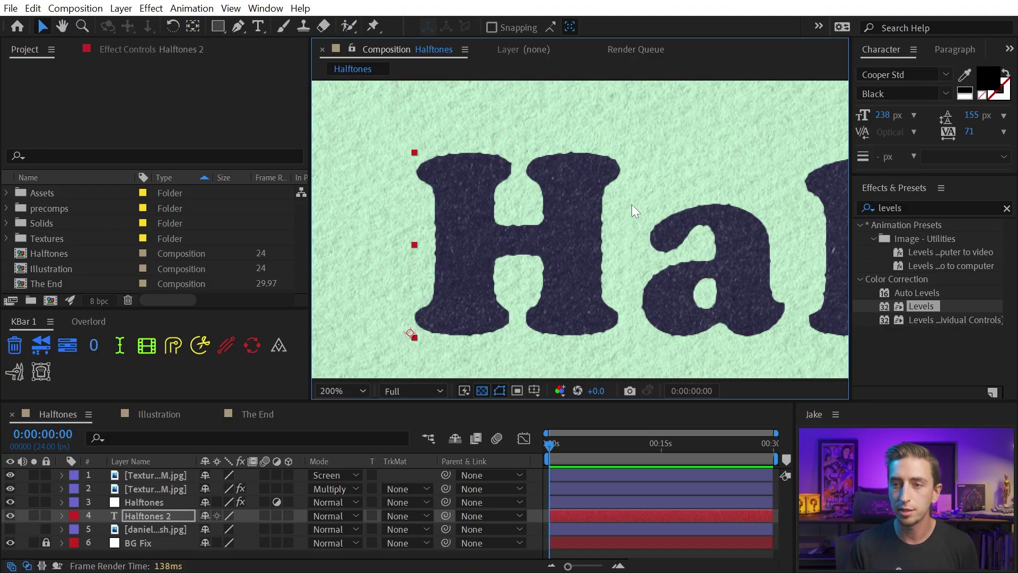
pyautogui.moveTo(576, 234); pyautogui.dragTo(521, 216)
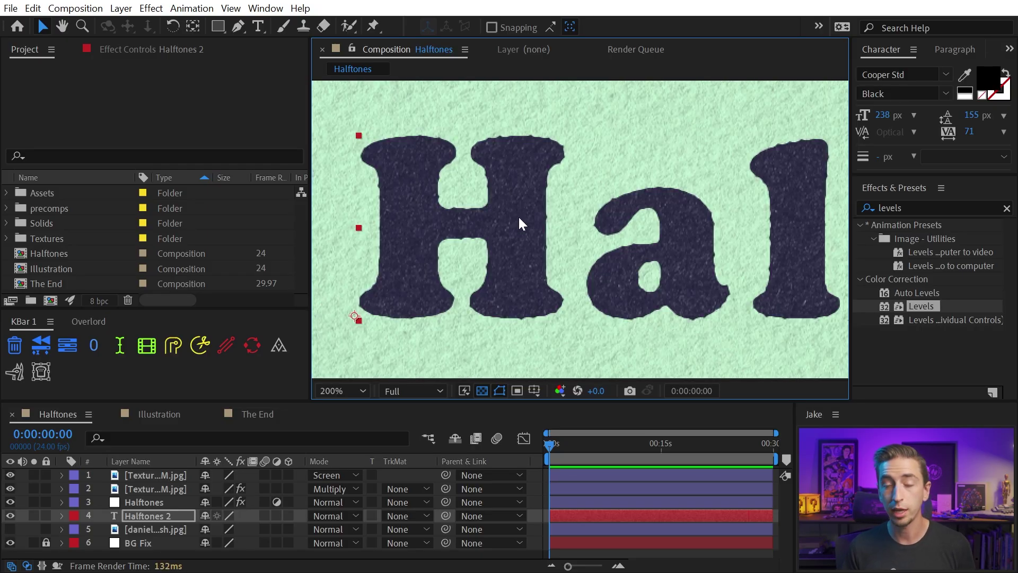
pyautogui.scroll(-1, 517, 217)
pyautogui.moveTo(722, 227); pyautogui.dragTo(504, 224)
pyautogui.press('v')
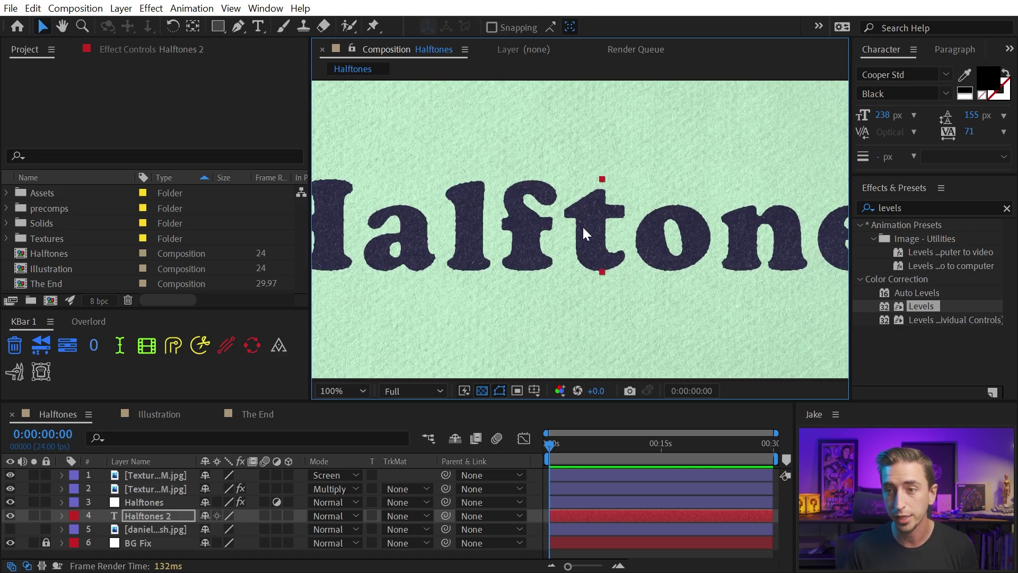
pyautogui.press(',')
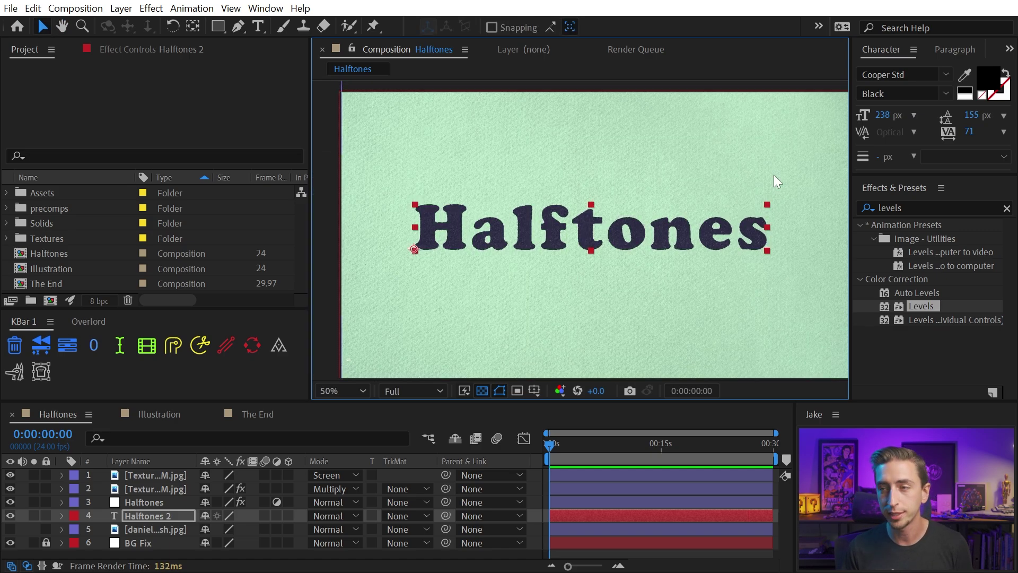
# - Give the text a white fill and a 34 px black stroke
pyautogui.click(997, 98)
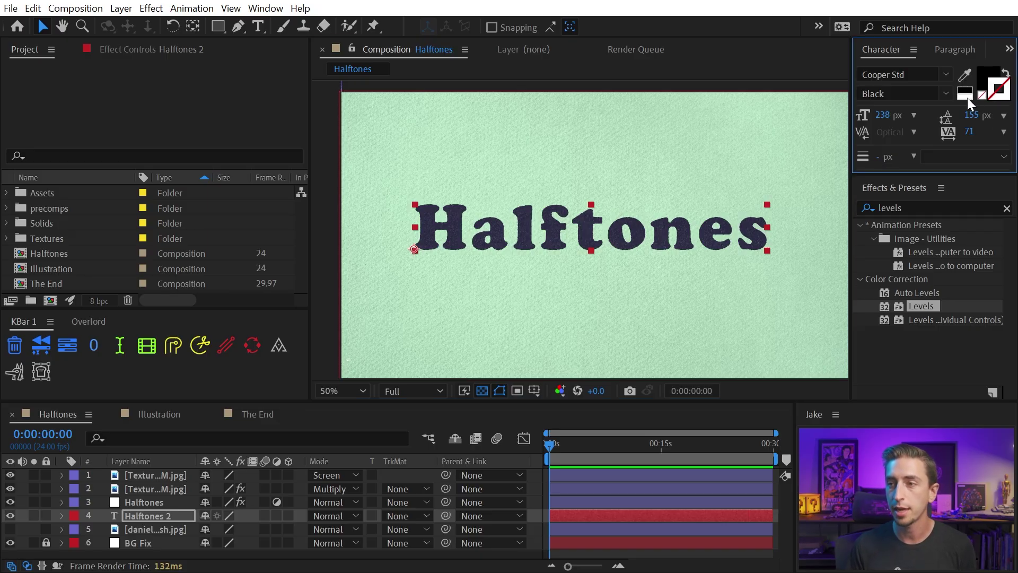
pyautogui.click(965, 93)
pyautogui.click(1006, 72)
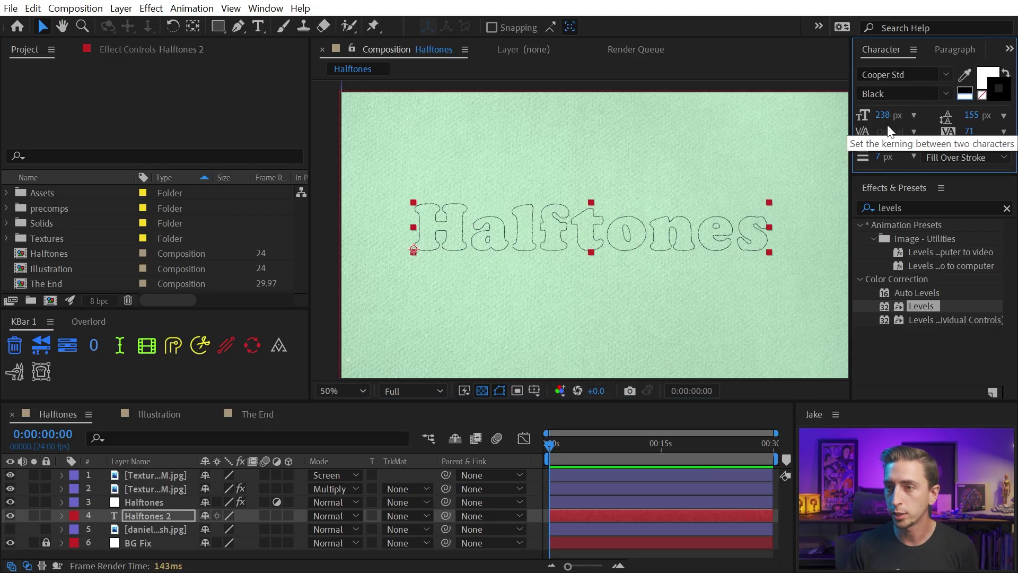
pyautogui.moveTo(879, 157); pyautogui.dragTo(901, 160)
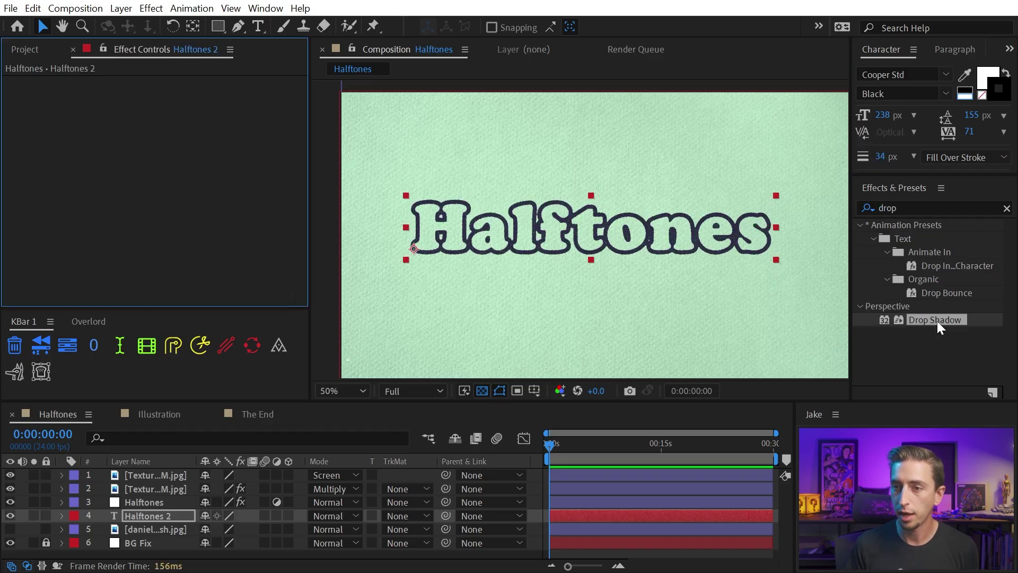
# - Apply Drop Shadow to the text with a Distance of 36, and compare the soloed layer with the halftoned result
pyautogui.moveTo(938, 320); pyautogui.dragTo(173, 516)
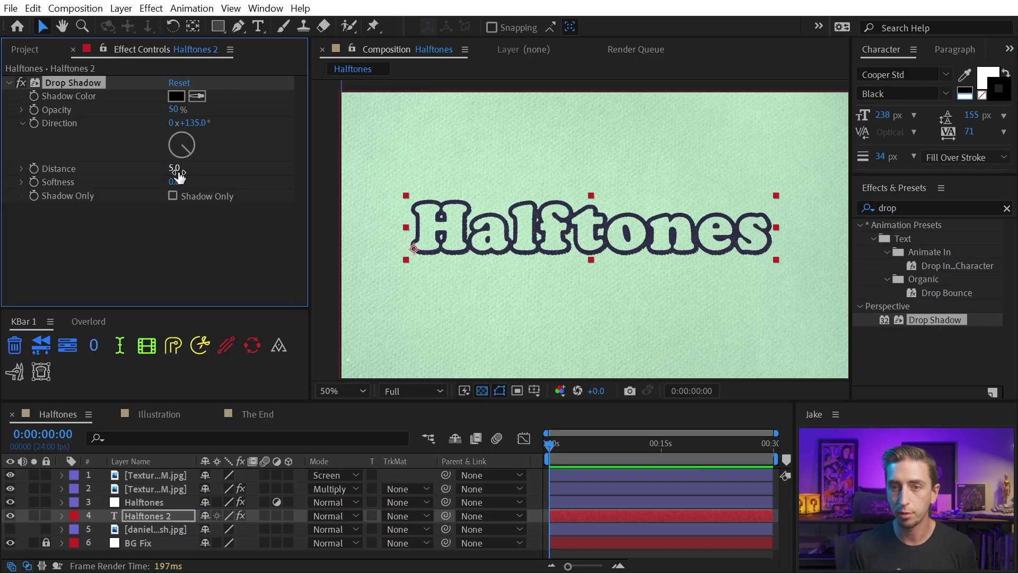
pyautogui.moveTo(176, 175); pyautogui.dragTo(193, 175)
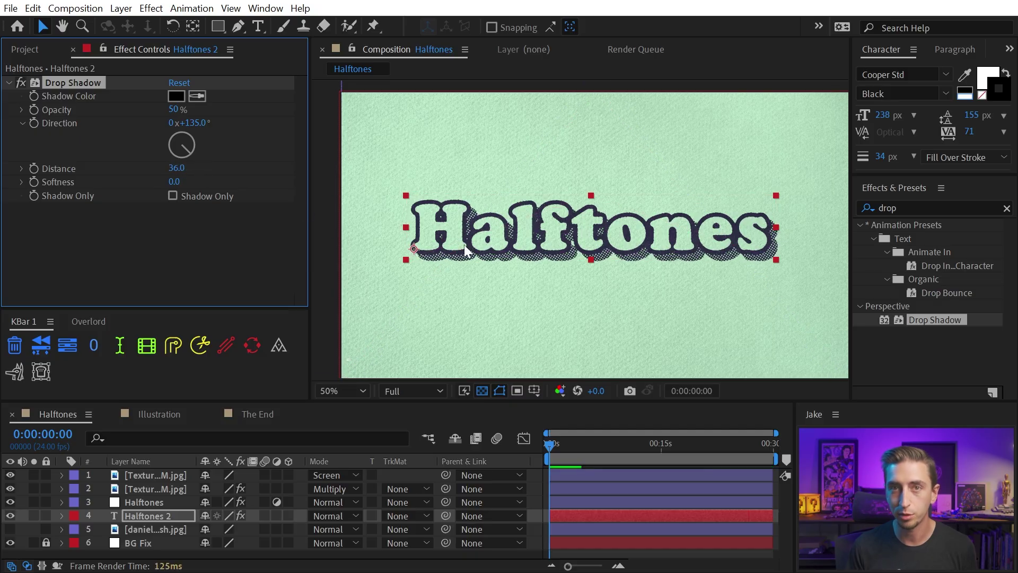
pyautogui.scroll(4, 508, 253)
pyautogui.moveTo(438, 237); pyautogui.dragTo(952, 252)
pyautogui.press('v')
pyautogui.click(33, 516)
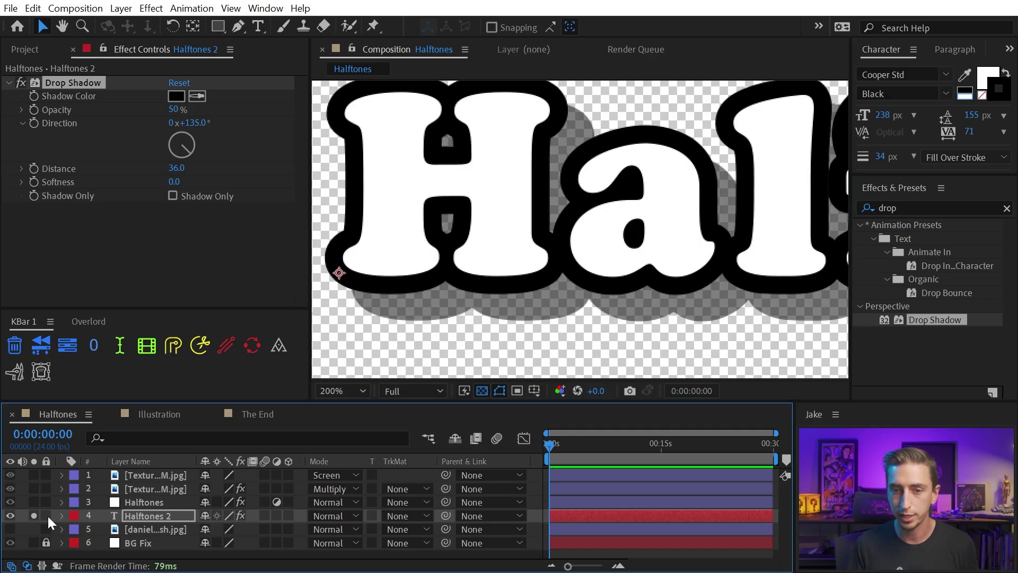
pyautogui.click(34, 515)
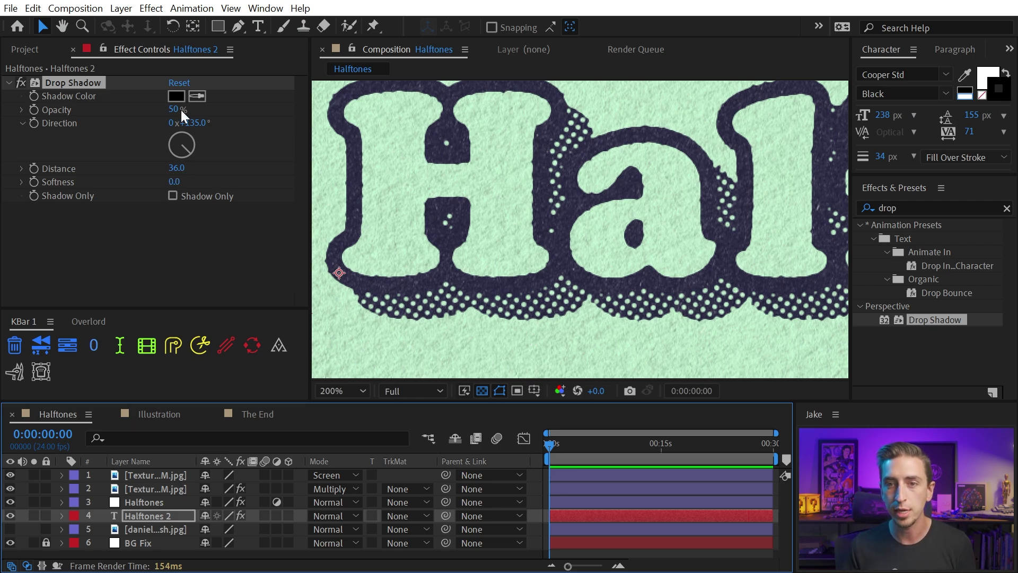
# - Set the drop shadow's Softness to 135 and its Opacity to 77%, trying 100% opacity first, and review the whole word
pyautogui.moveTo(178, 109); pyautogui.dragTo(292, 116)
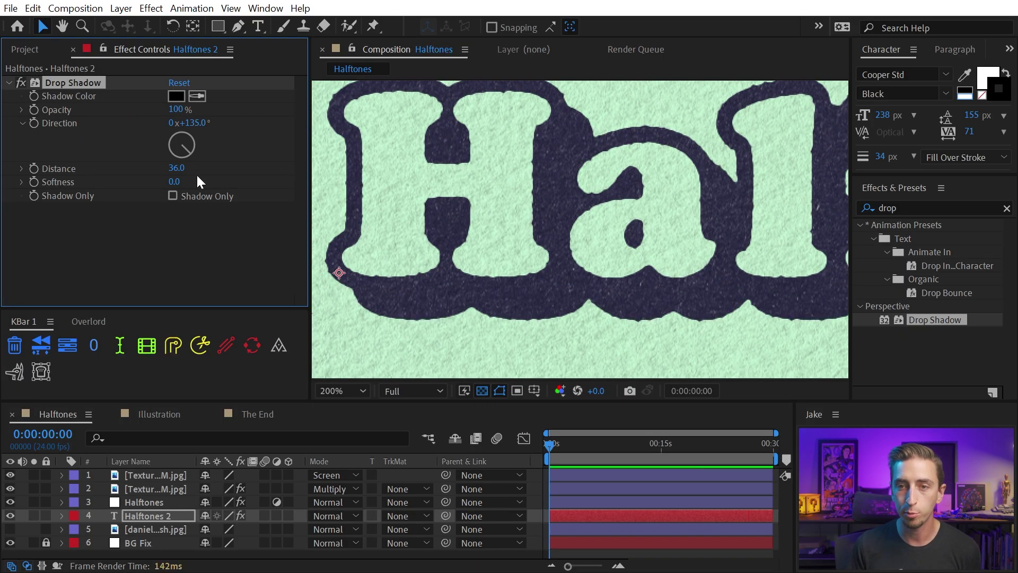
pyautogui.moveTo(182, 182); pyautogui.dragTo(287, 185)
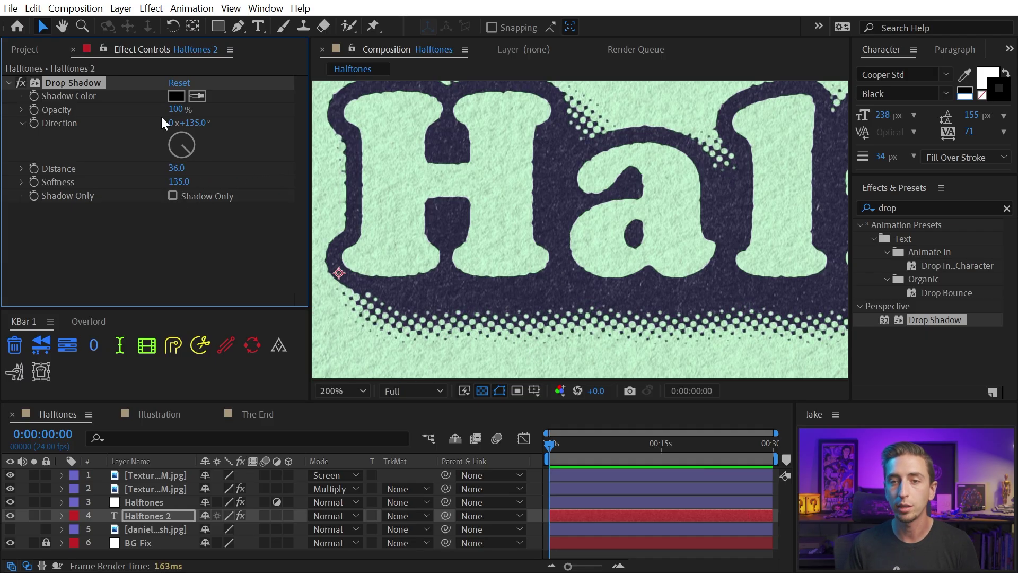
pyautogui.moveTo(175, 111)
pyautogui.mouseDown()
pyautogui.moveTo(223, 107)
pyautogui.moveTo(186, 109)
pyautogui.mouseUp()
pyautogui.scroll(-1, 528, 174)
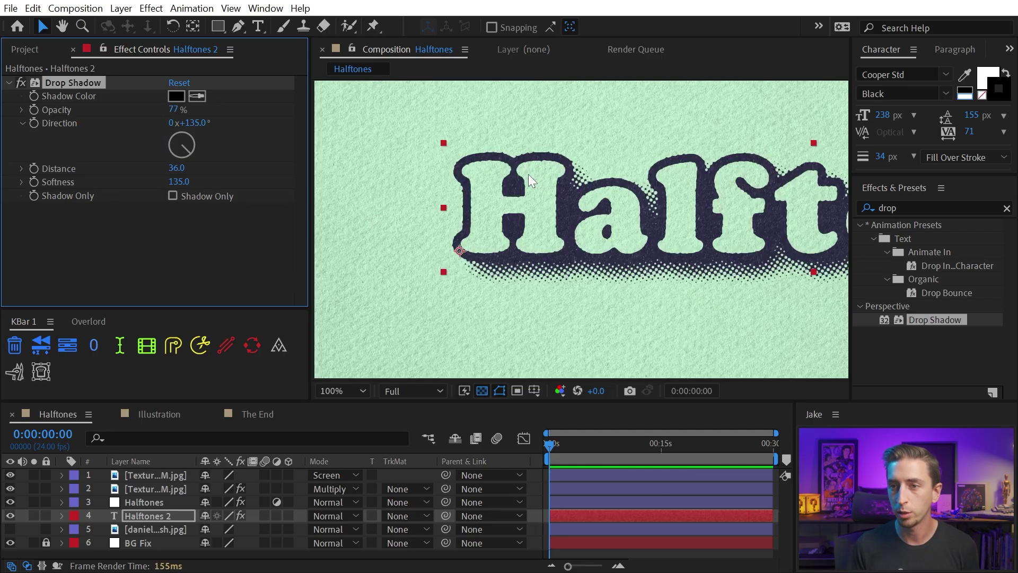
pyautogui.press('space')
pyautogui.moveTo(726, 212); pyautogui.dragTo(514, 233)
pyautogui.press('v')
pyautogui.press(',')
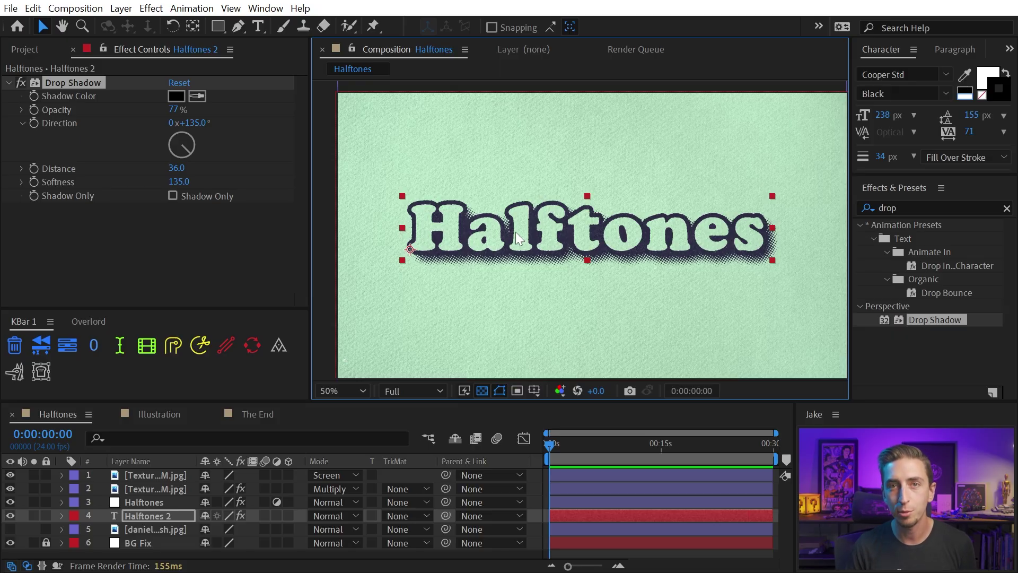
# - Duplicate the text layer, delete the copy's Drop Shadow, solo the copy and remove its stroke
pyautogui.scroll(1, 515, 231)
pyautogui.moveTo(446, 245); pyautogui.dragTo(589, 253)
pyautogui.hotkey('ctrl', 'd')
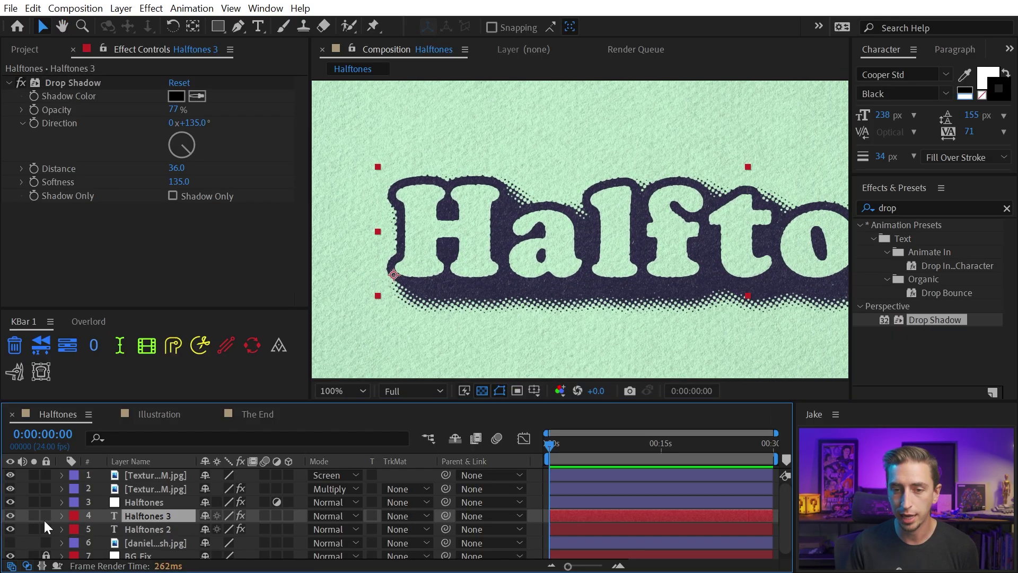
pyautogui.click(73, 83)
pyautogui.press('Delete')
pyautogui.click(34, 515)
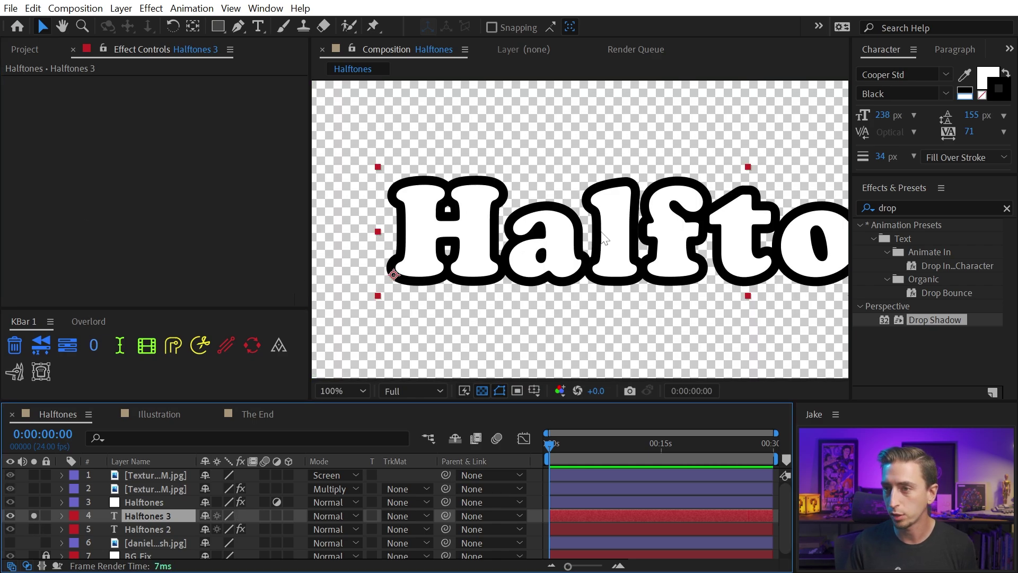
pyautogui.click(982, 94)
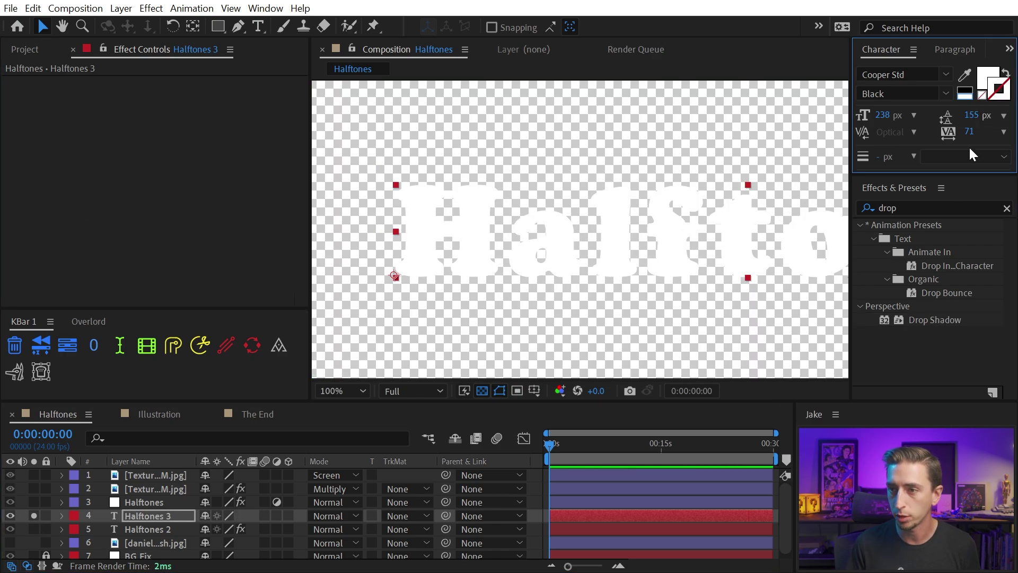
# - Apply Gradient Ramp to the duplicate text, running from 960, 390 to 960, 620, and unsolo the layer
pyautogui.click(866, 207)
pyautogui.hotkey('ctrl', 'a')
pyautogui.write('grad')
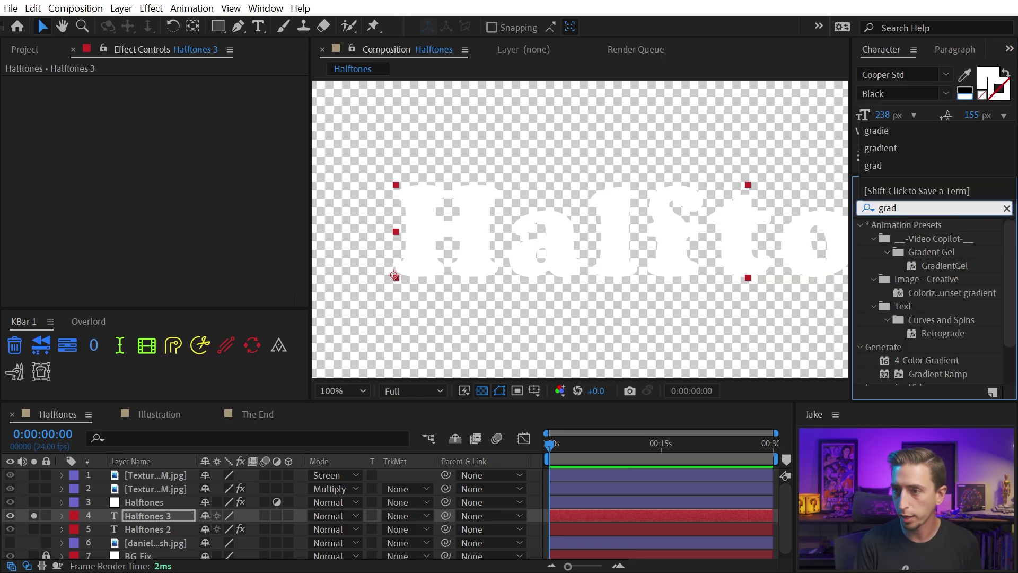
pyautogui.write('ient ram')
pyautogui.moveTo(937, 239); pyautogui.dragTo(711, 242)
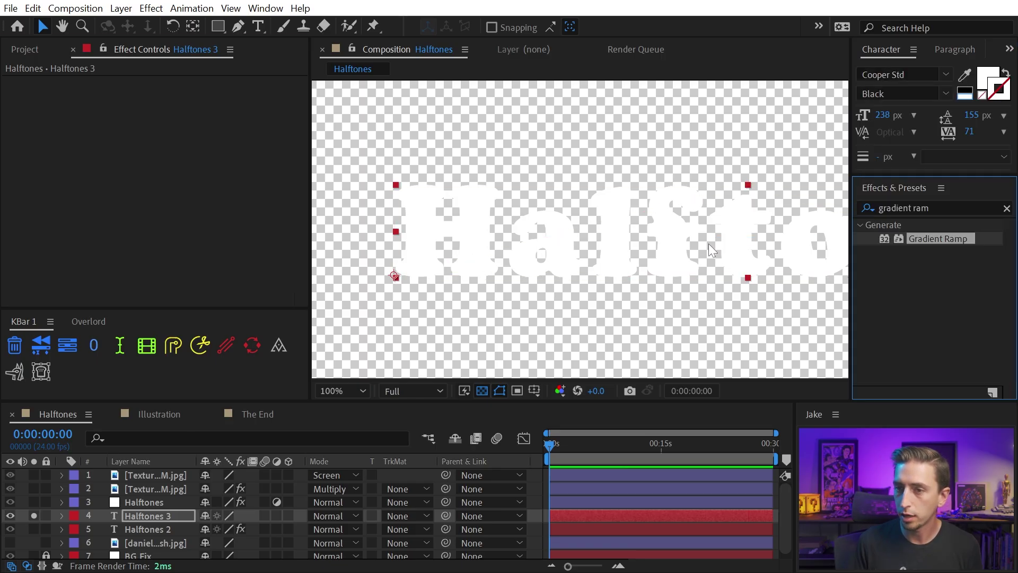
pyautogui.scroll(-1, 720, 227)
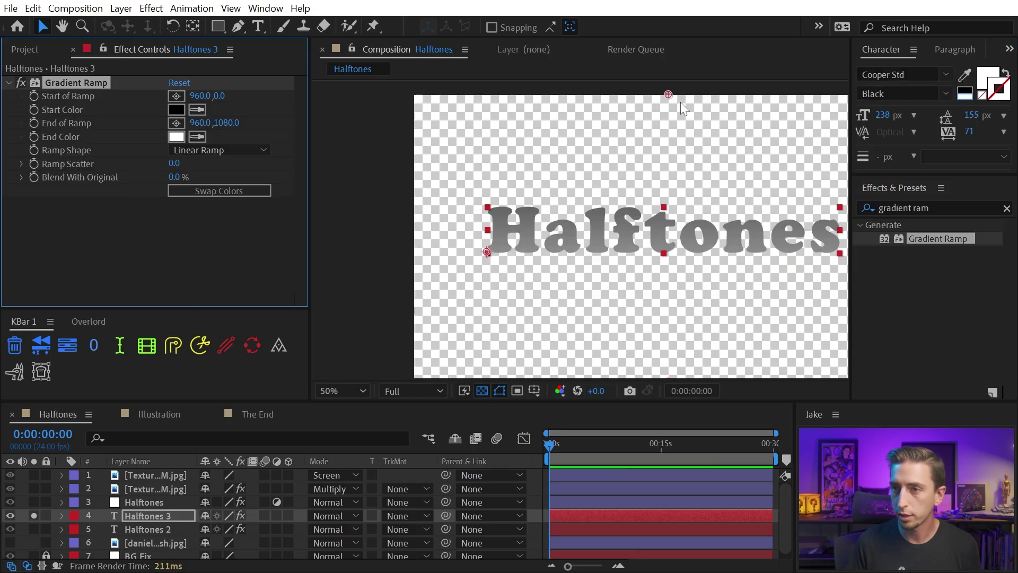
pyautogui.moveTo(670, 95); pyautogui.dragTo(675, 207)
pyautogui.moveTo(702, 310); pyautogui.dragTo(593, 251)
pyautogui.moveTo(560, 321); pyautogui.dragTo(558, 199)
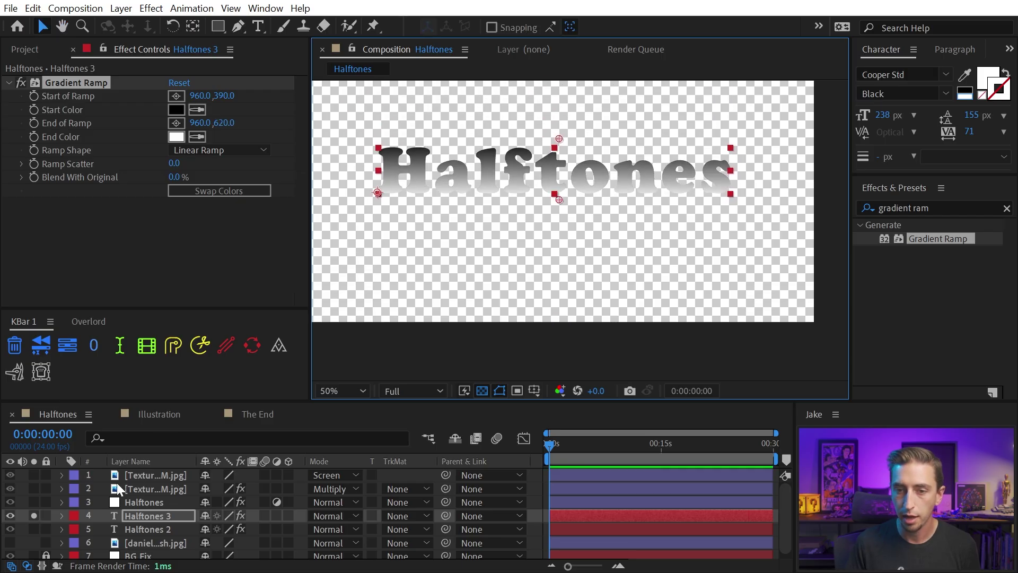
pyautogui.click(34, 515)
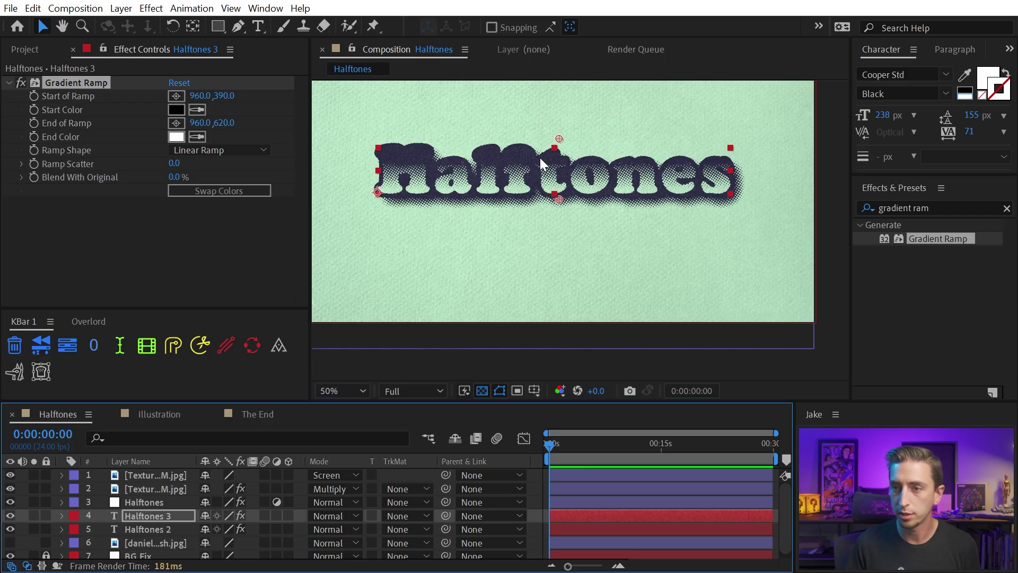
# - Set the Gradient Ramp's Start Color to dark gray 4D4D4D
pyautogui.moveTo(540, 158); pyautogui.dragTo(654, 200)
pyautogui.press('.')
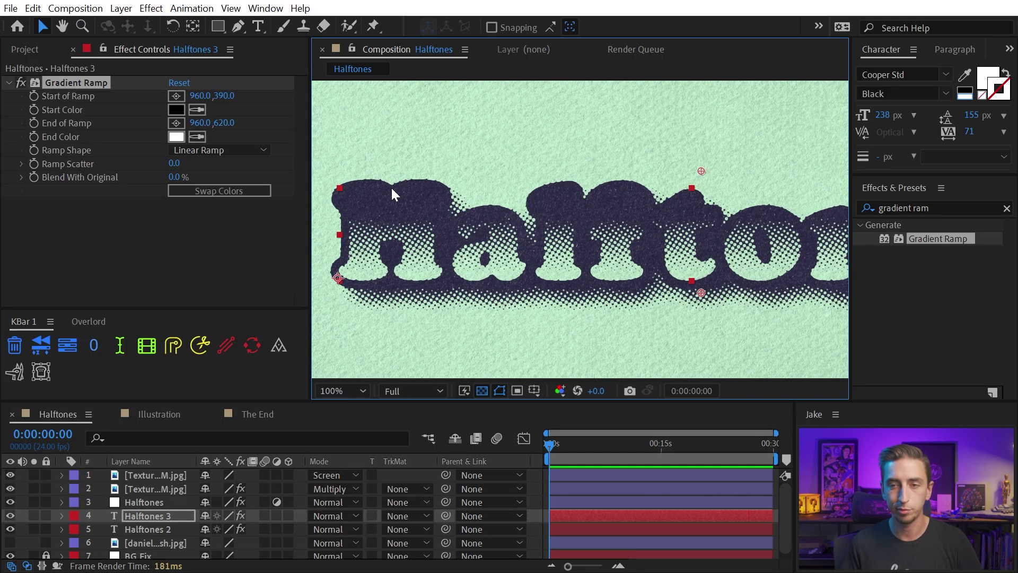
pyautogui.click(176, 110)
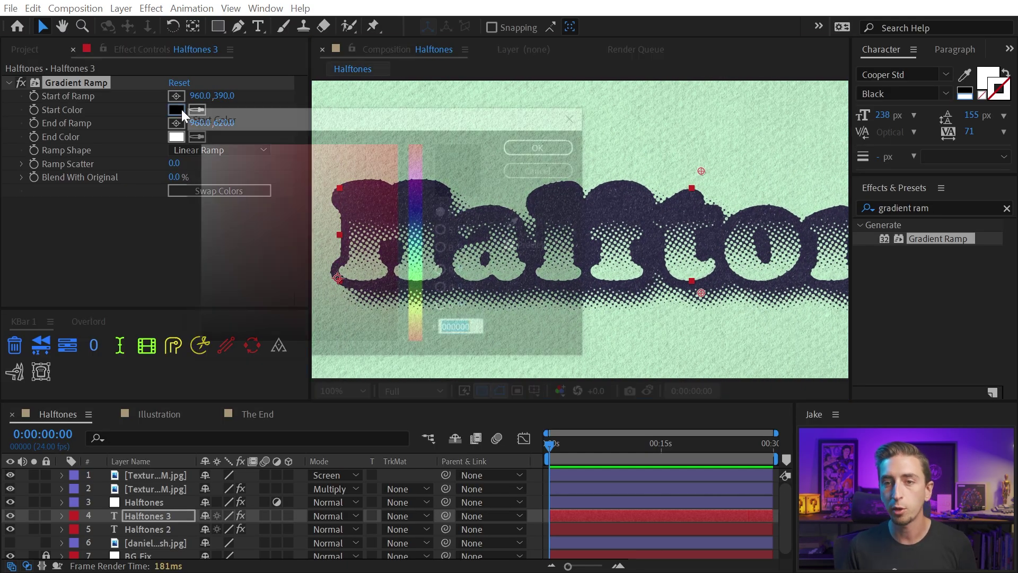
pyautogui.moveTo(298, 112); pyautogui.dragTo(208, 205)
pyautogui.click(110, 417)
pyautogui.moveTo(106, 408); pyautogui.dragTo(19, 384)
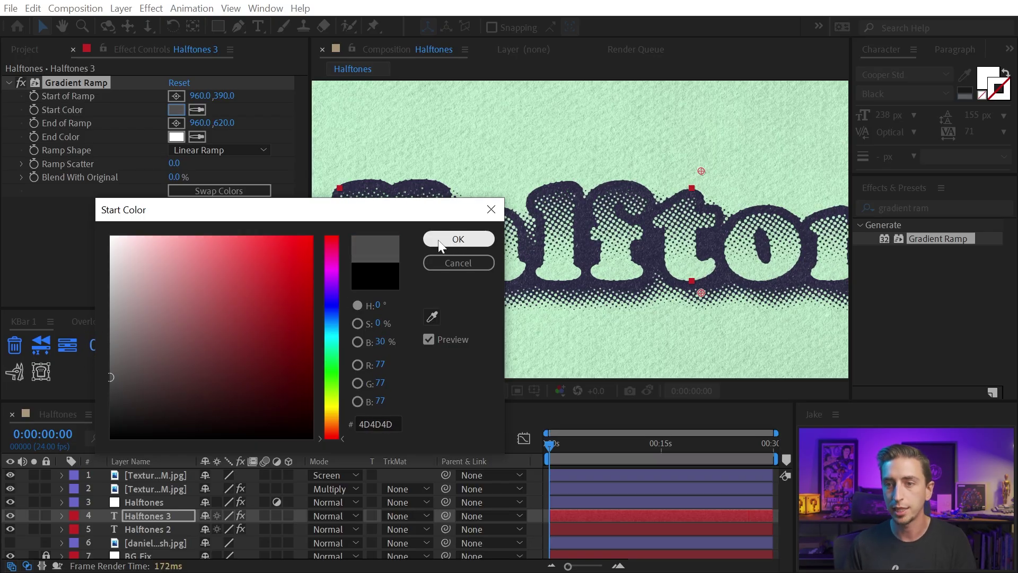
pyautogui.click(457, 240)
# - Reverse the gradient with its start at 960, 595, lighten its start color, and raise its end point above the letters
pyautogui.moveTo(702, 172); pyautogui.dragTo(703, 216)
pyautogui.moveTo(701, 267)
pyautogui.mouseDown()
pyautogui.moveTo(702, 247)
pyautogui.moveTo(704, 281)
pyautogui.mouseUp()
pyautogui.click(175, 110)
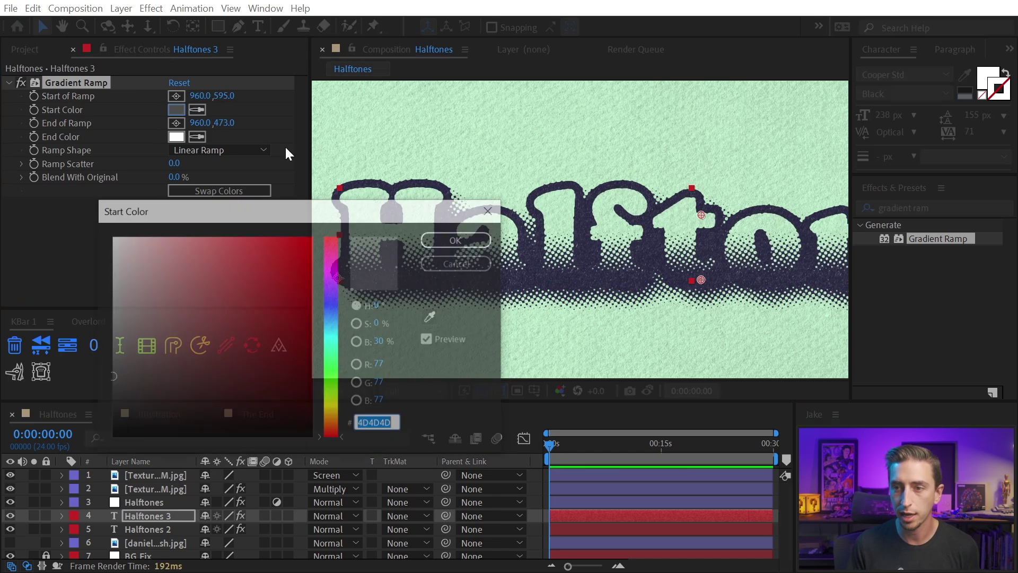
pyautogui.moveTo(112, 378)
pyautogui.mouseDown()
pyautogui.moveTo(89, 382)
pyautogui.moveTo(89, 349)
pyautogui.mouseUp()
pyautogui.click(457, 243)
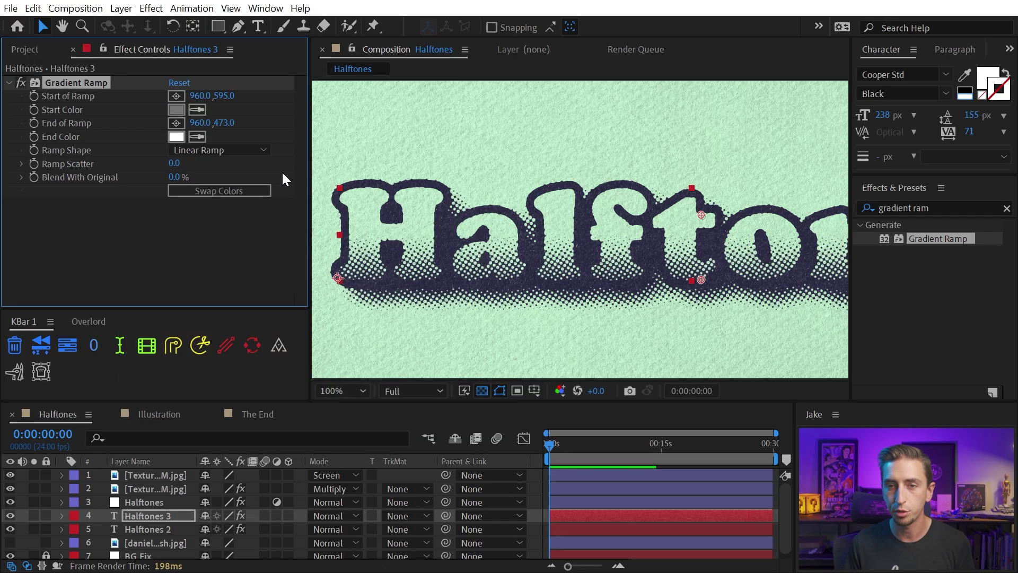
pyautogui.moveTo(699, 214); pyautogui.dragTo(701, 167)
pyautogui.hotkey('shift', '/')
pyautogui.press('F2')
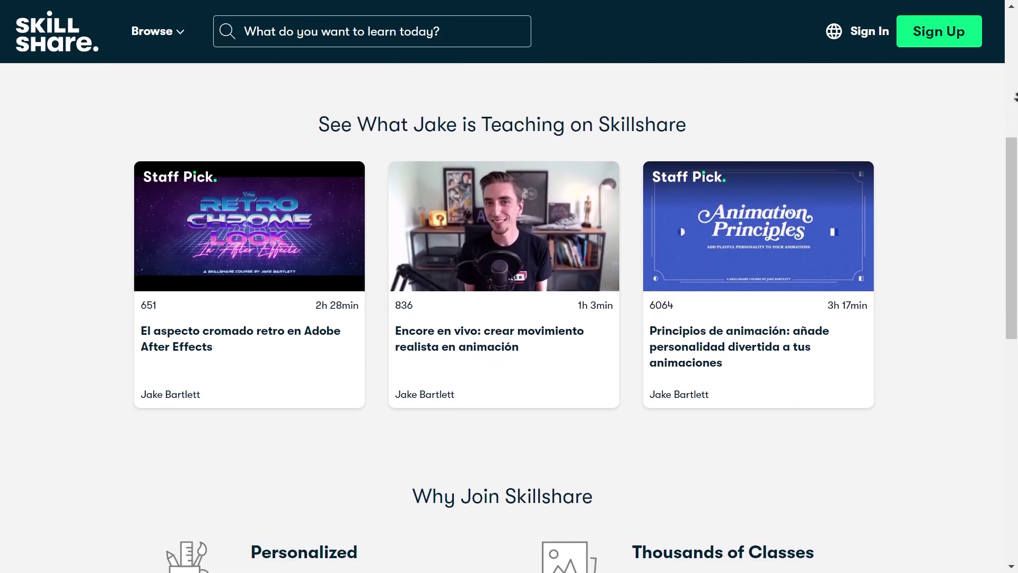
pyautogui.scroll(-2, 1015, 98)
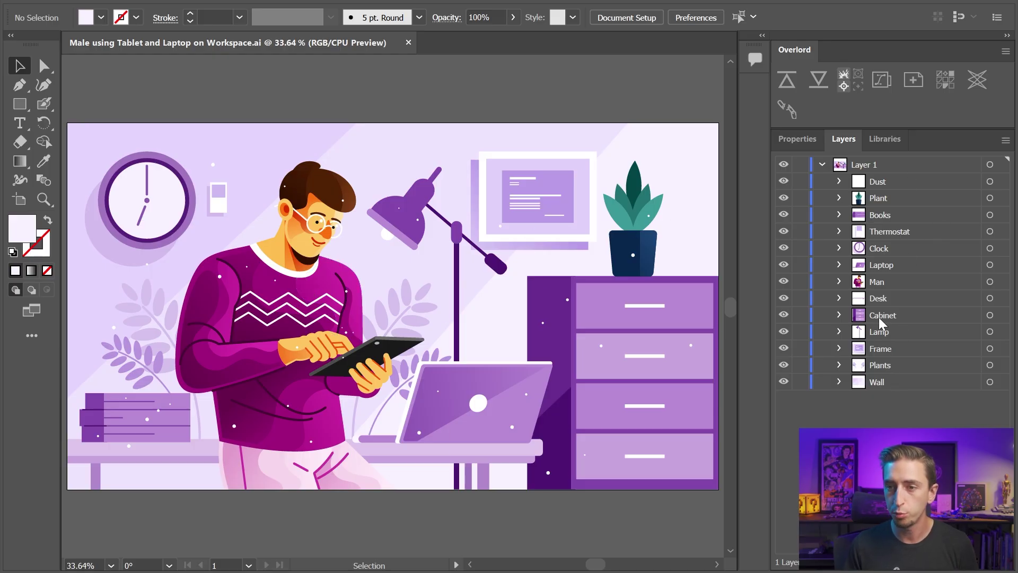
# - Send all the workspace illustration's artwork to After Effects with Overlord, and look through the layers in the Illustration composition
pyautogui.hotkey('ctrl', 'a')
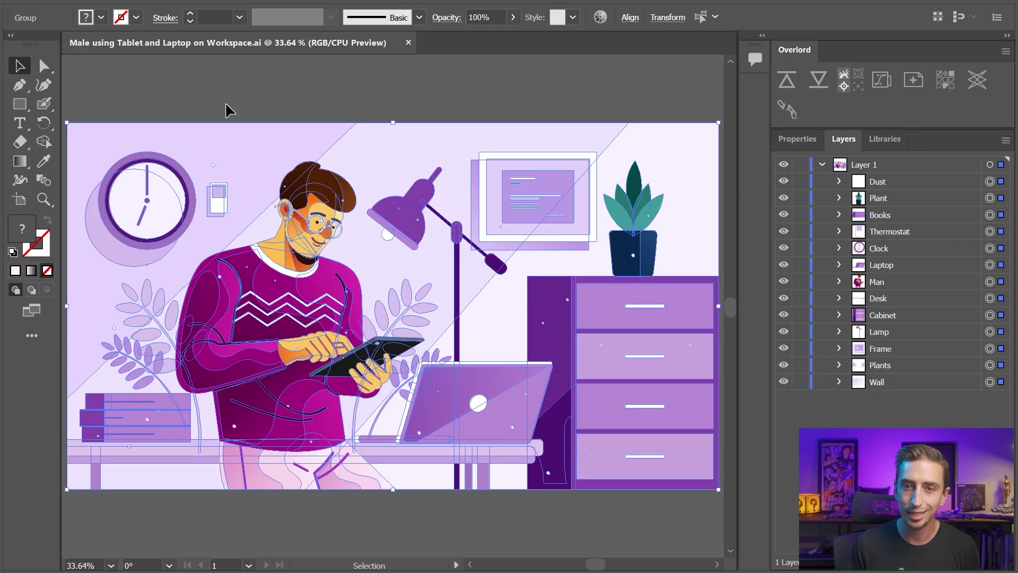
pyautogui.click(787, 81)
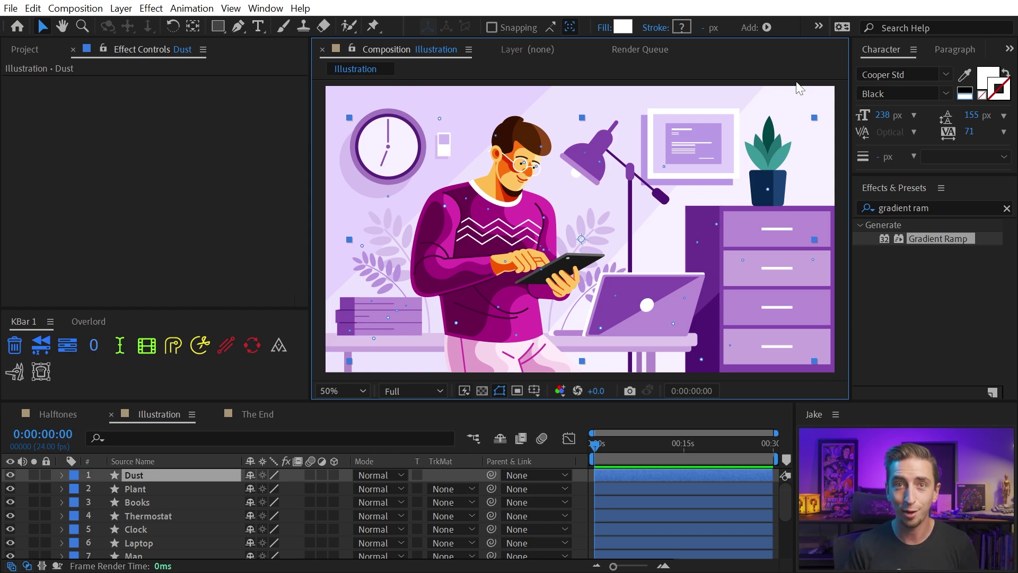
pyautogui.click(588, 487)
pyautogui.scroll(-4, 643, 498)
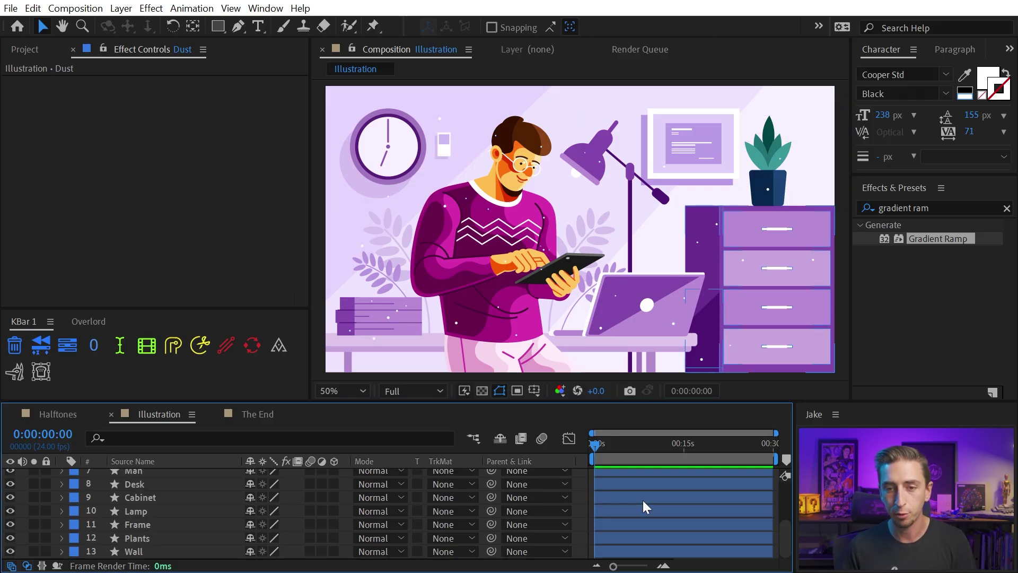
pyautogui.scroll(4, 643, 501)
# - Copy the Halftones adjustment layer and both paper textures from the Halftones composition and paste them into the Illustration composition
pyautogui.click(58, 414)
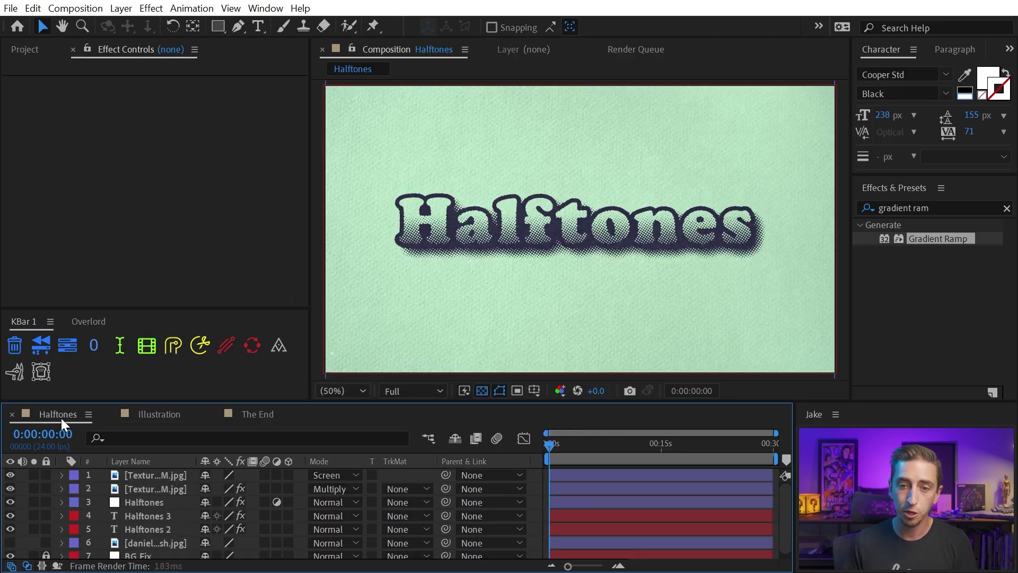
pyautogui.click(143, 502)
pyautogui.keyDown('shift'); pyautogui.click(150, 476); pyautogui.keyUp('shift')
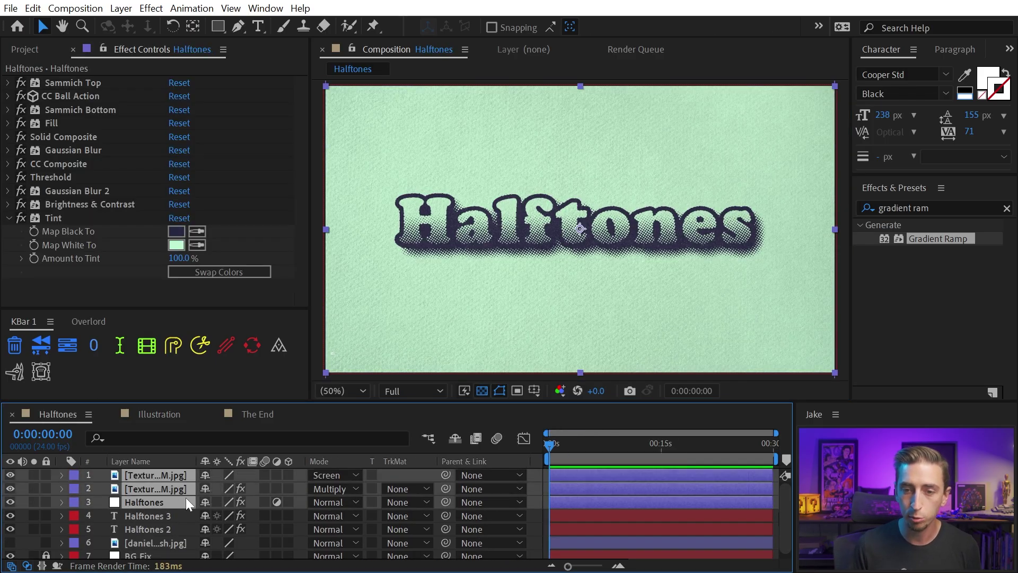
pyautogui.click(152, 414)
pyautogui.hotkey('ctrl', 'v')
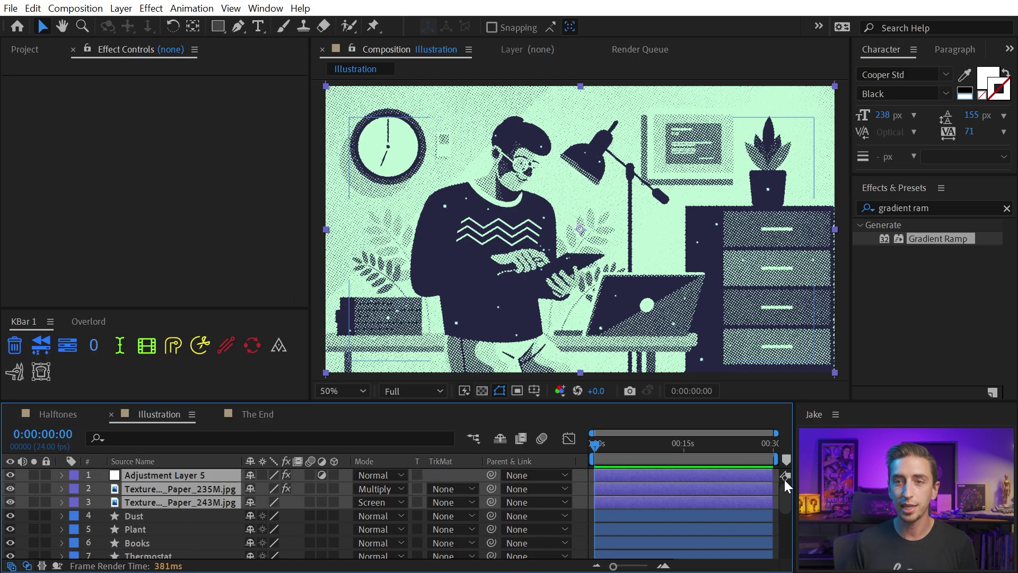
# - Reorder the pasted layers with the 243M paper texture above the 235M texture and the adjustment layer beneath both, and collapse its effects
pyautogui.press('.')
pyautogui.press('space')
pyautogui.moveTo(480, 159); pyautogui.dragTo(648, 248)
pyautogui.moveTo(159, 474)
pyautogui.mouseDown()
pyautogui.moveTo(152, 507)
pyautogui.moveTo(150, 475)
pyautogui.mouseUp()
pyautogui.click(160, 501)
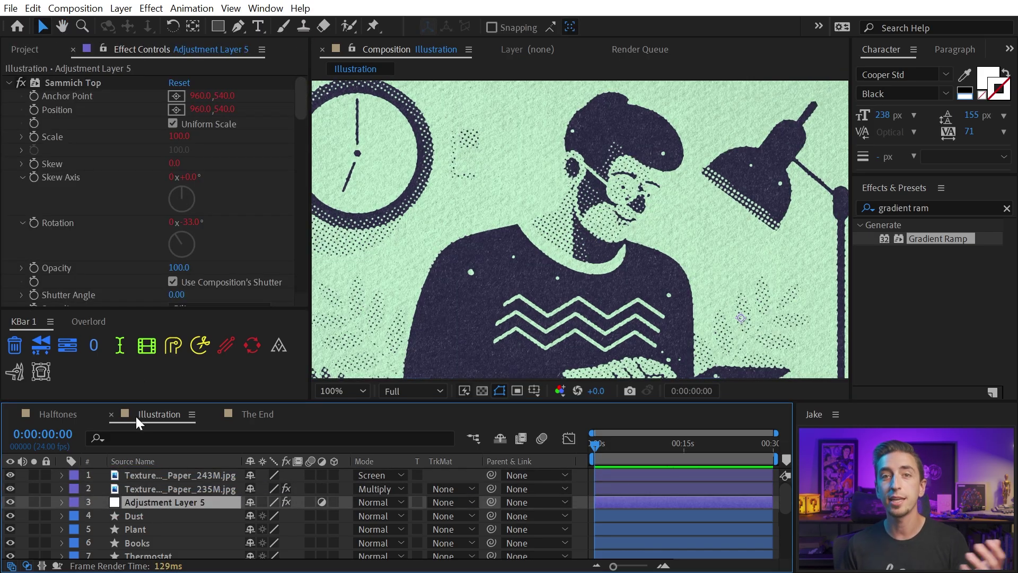
pyautogui.click(8, 82)
pyautogui.click(8, 82)
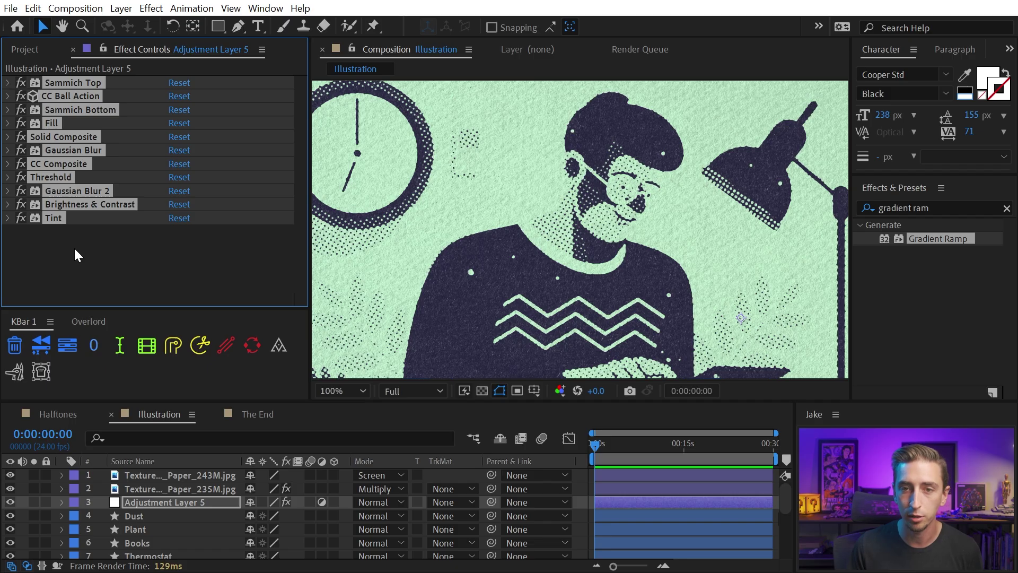
# - Turn off the Tint and Threshold effects on the illustration's adjustment layer and check the colored halftone dots up close
pyautogui.press(',')
pyautogui.click(59, 220)
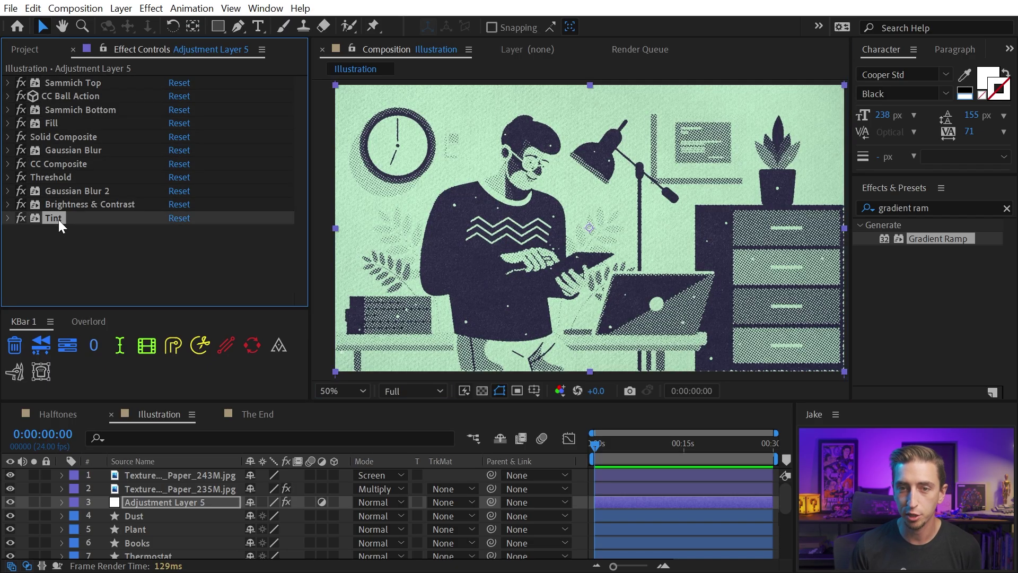
pyautogui.click(21, 219)
pyautogui.click(32, 180)
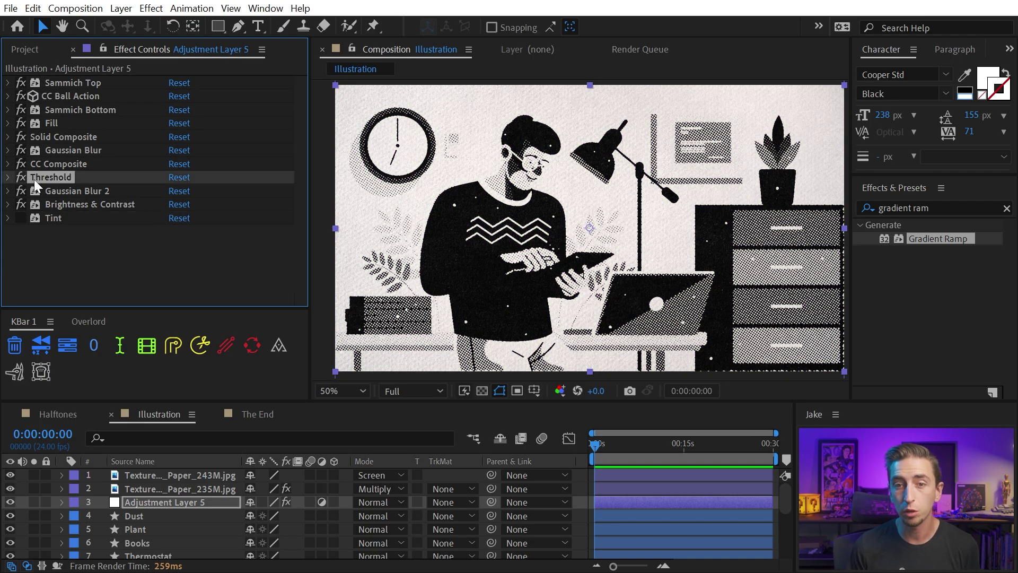
pyautogui.scroll(1, 579, 249)
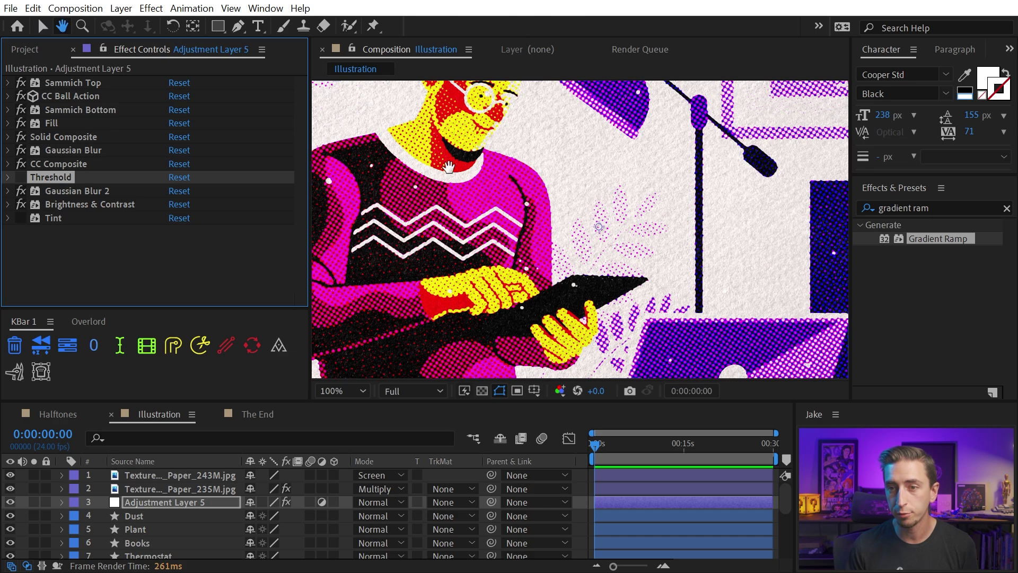
pyautogui.moveTo(431, 171); pyautogui.dragTo(504, 274)
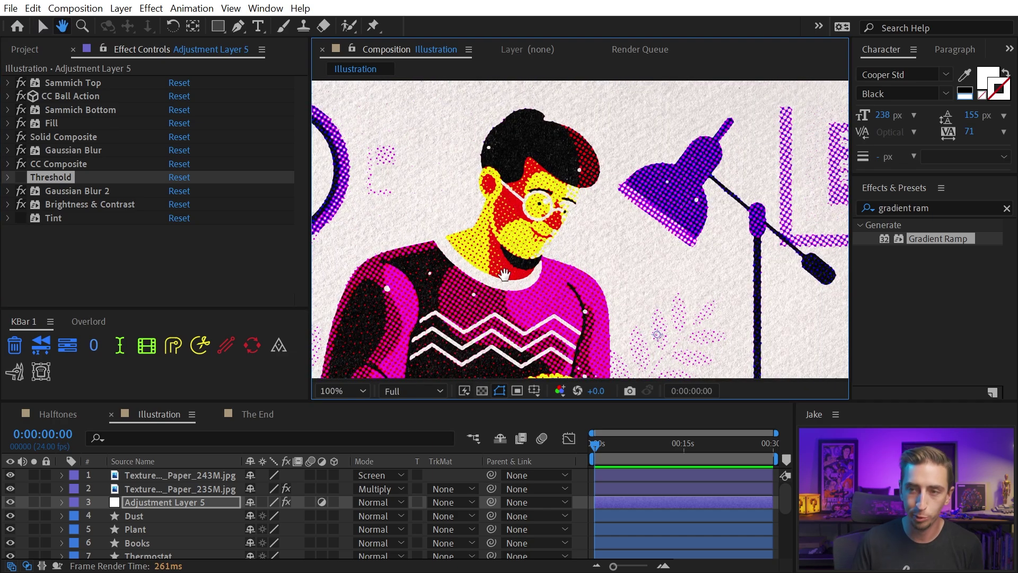
pyautogui.press('v')
pyautogui.moveTo(11, 472)
pyautogui.mouseDown()
pyautogui.moveTo(9, 501)
pyautogui.moveTo(9, 466)
pyautogui.mouseUp()
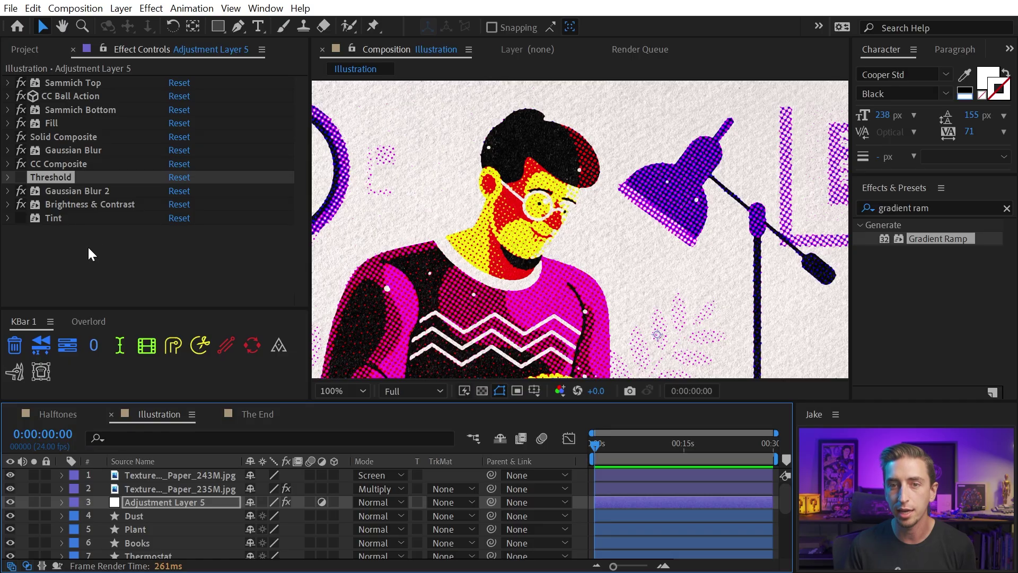
# - Duplicate the CC Composite effect, set the copy's Composite Original to Color, and place it last in the effect stack
pyautogui.click(51, 165)
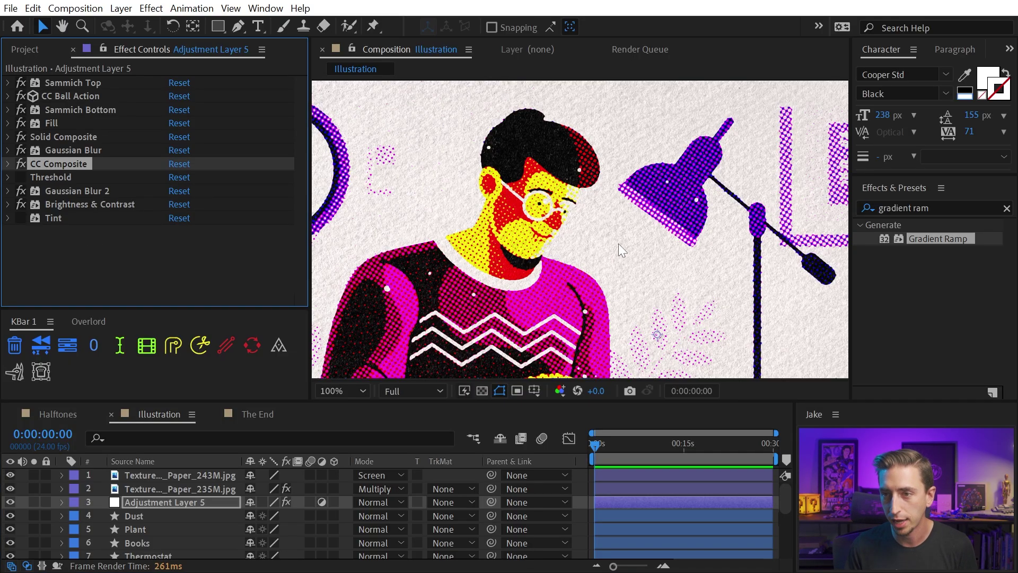
pyautogui.hotkey('shift', '/')
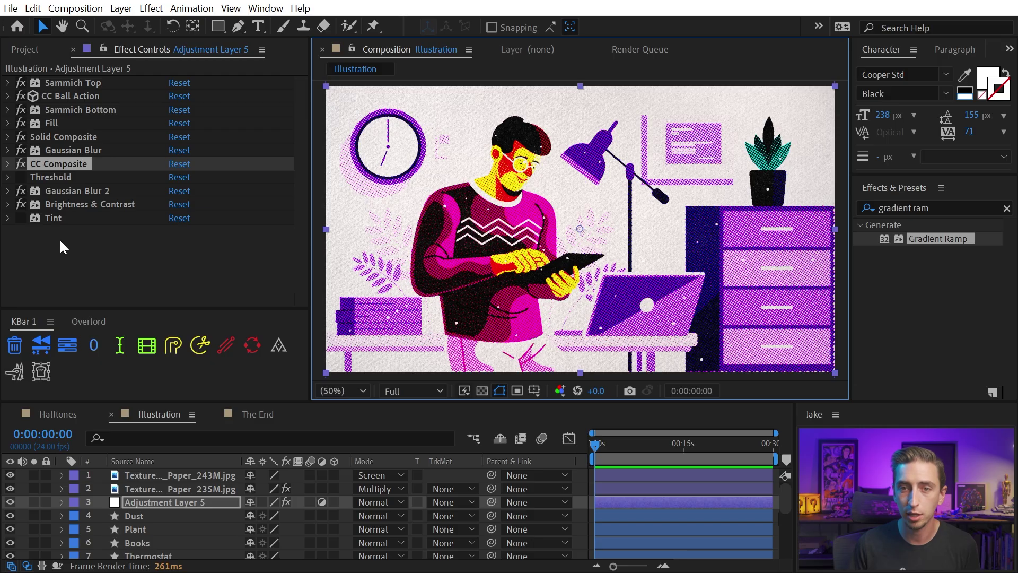
pyautogui.click(55, 163)
pyautogui.hotkey('ctrl', 'd')
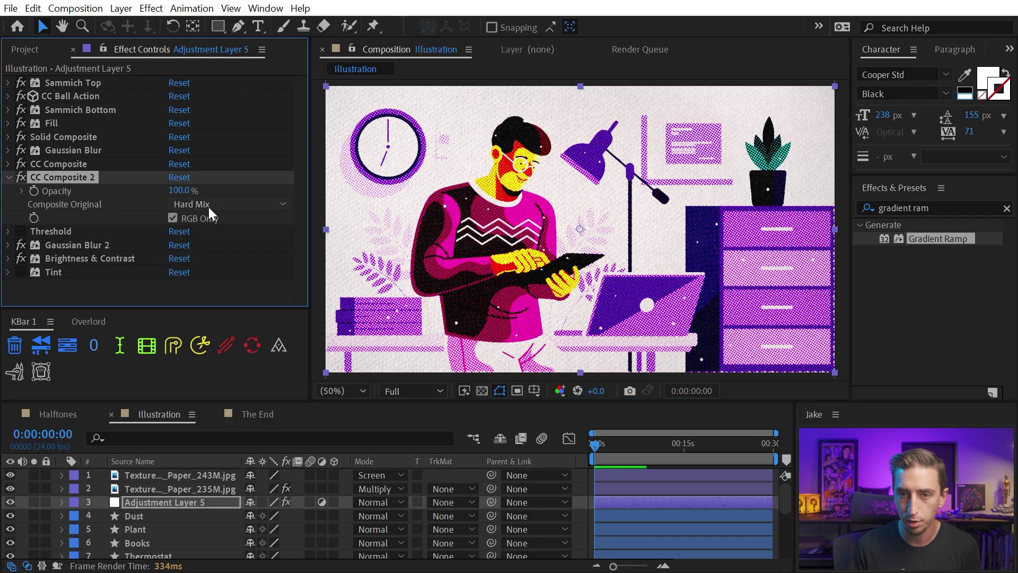
pyautogui.click(202, 201)
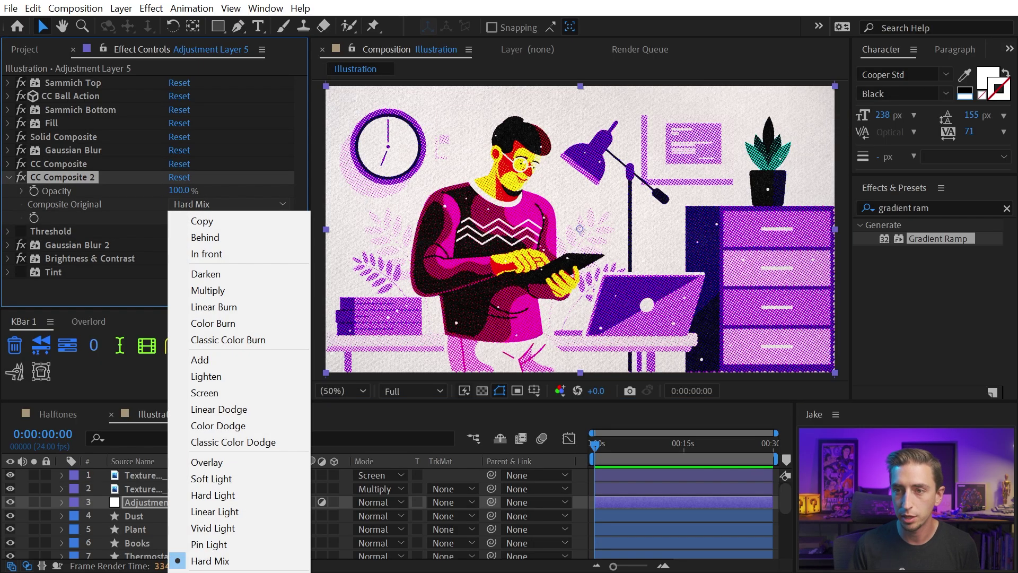
pyautogui.click(206, 511)
pyautogui.moveTo(62, 177); pyautogui.dragTo(66, 282)
# - Compare the illustration with the adjustment layer hidden and shown, and examine the recolored halftone dots on the man
pyautogui.click(14, 501)
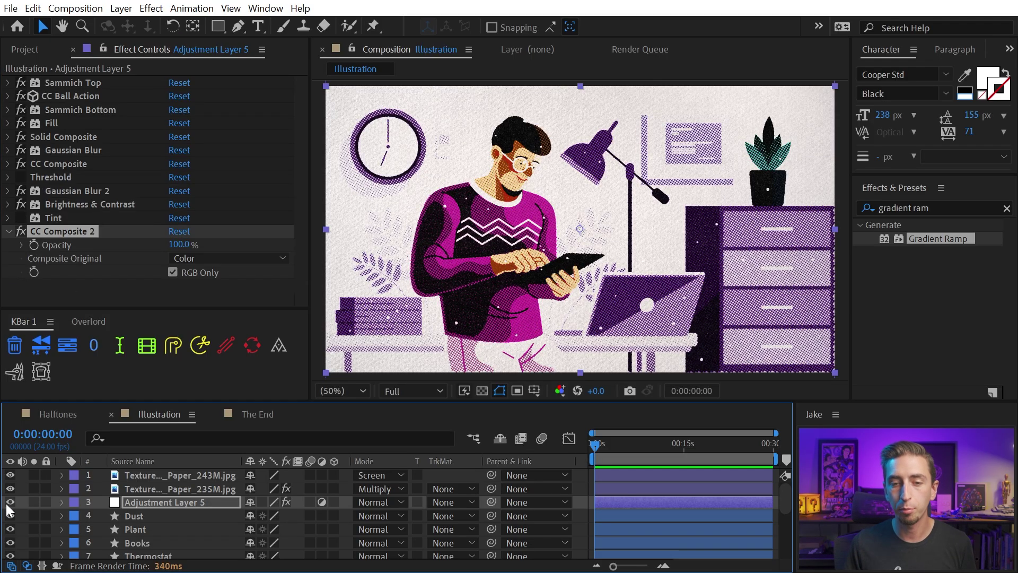
pyautogui.moveTo(11, 502); pyautogui.dragTo(10, 489)
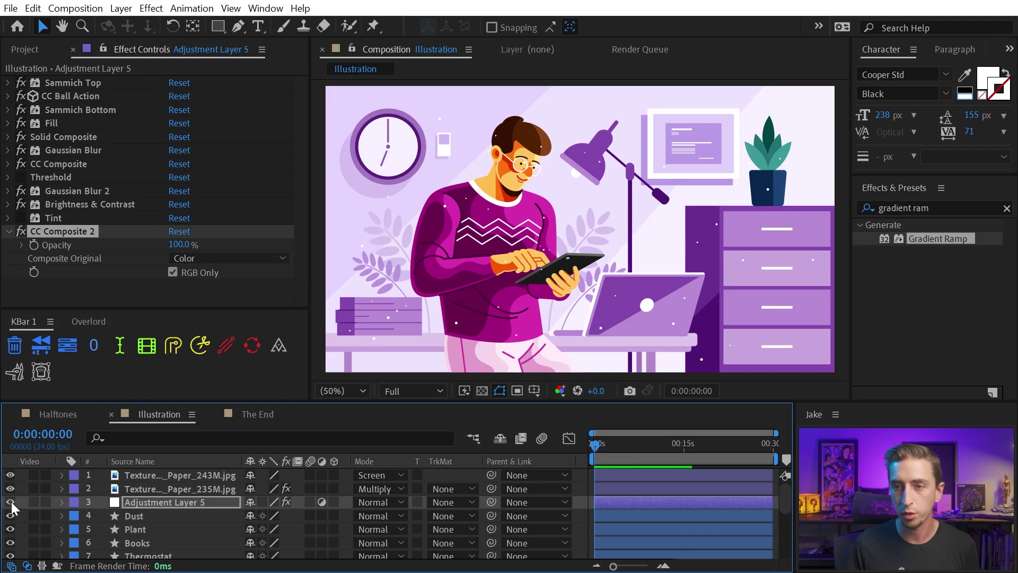
pyautogui.click(10, 502)
pyautogui.scroll(2, 451, 276)
pyautogui.moveTo(451, 276); pyautogui.dragTo(795, 318)
pyautogui.scroll(-1, 599, 228)
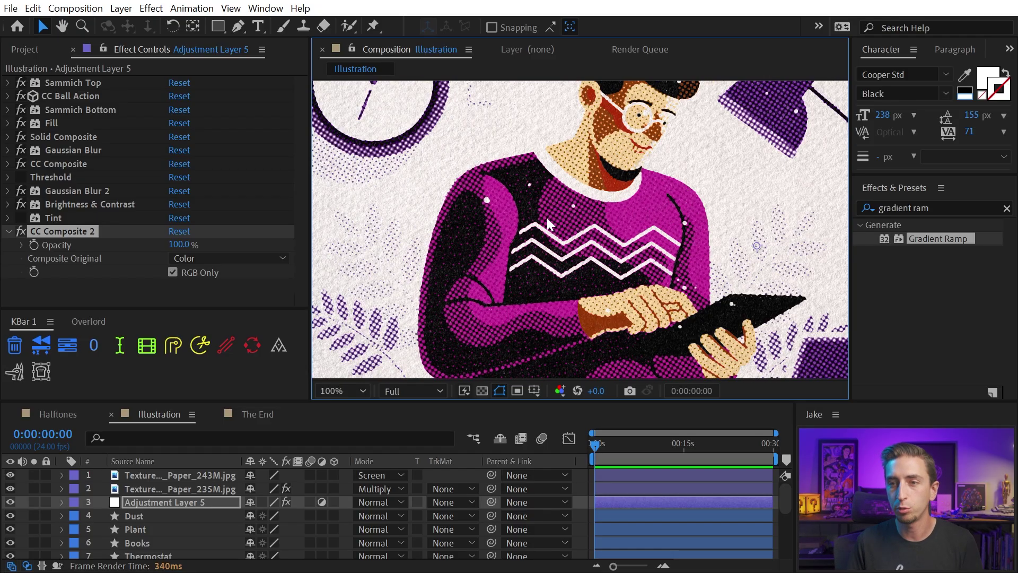
pyautogui.press('space')
pyautogui.moveTo(550, 201); pyautogui.dragTo(520, 220)
pyautogui.scroll(-2, 636, 254)
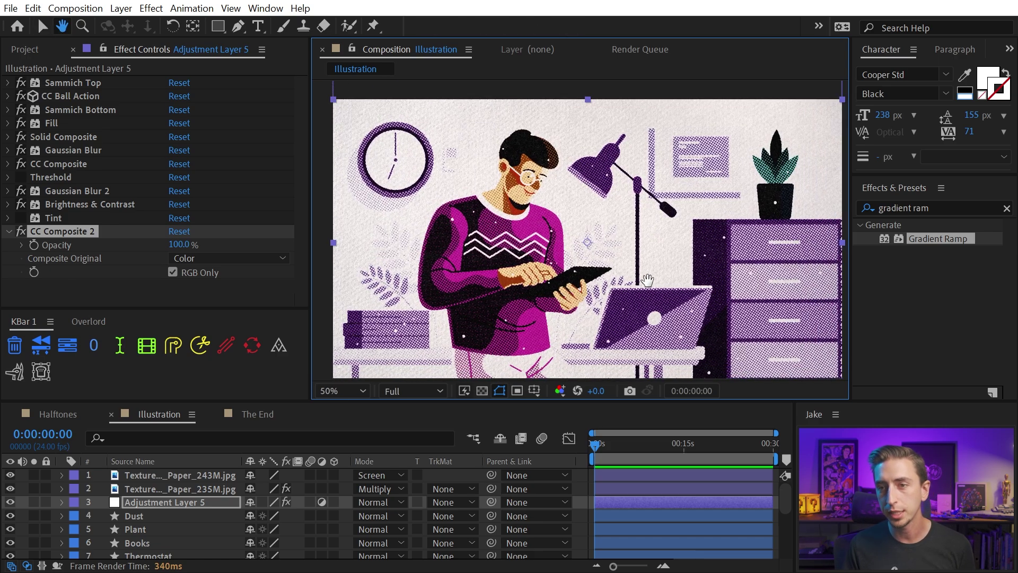
pyautogui.press('v')
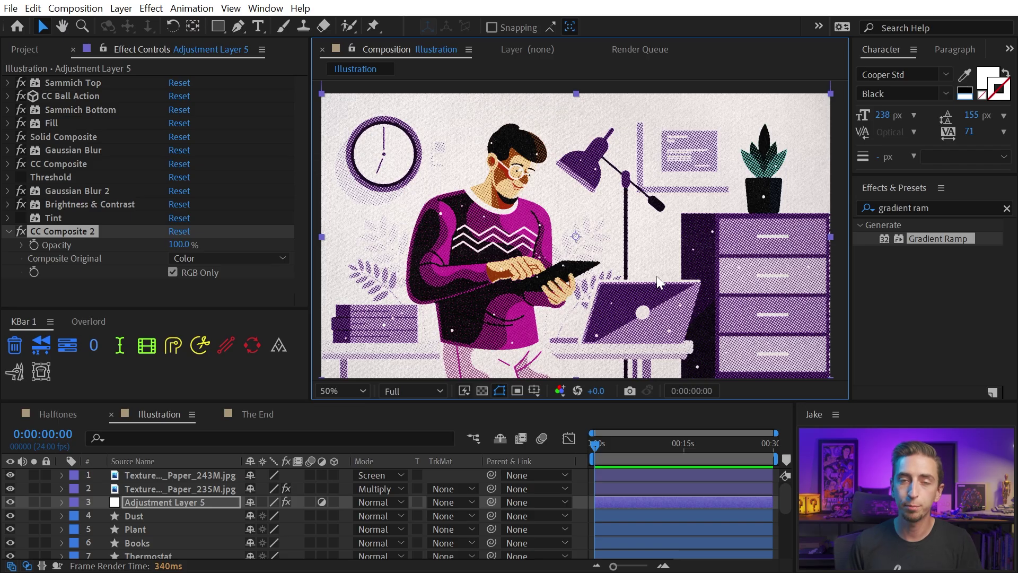
pyautogui.scroll(2, 543, 253)
pyautogui.press('space')
pyautogui.moveTo(463, 175); pyautogui.dragTo(621, 228)
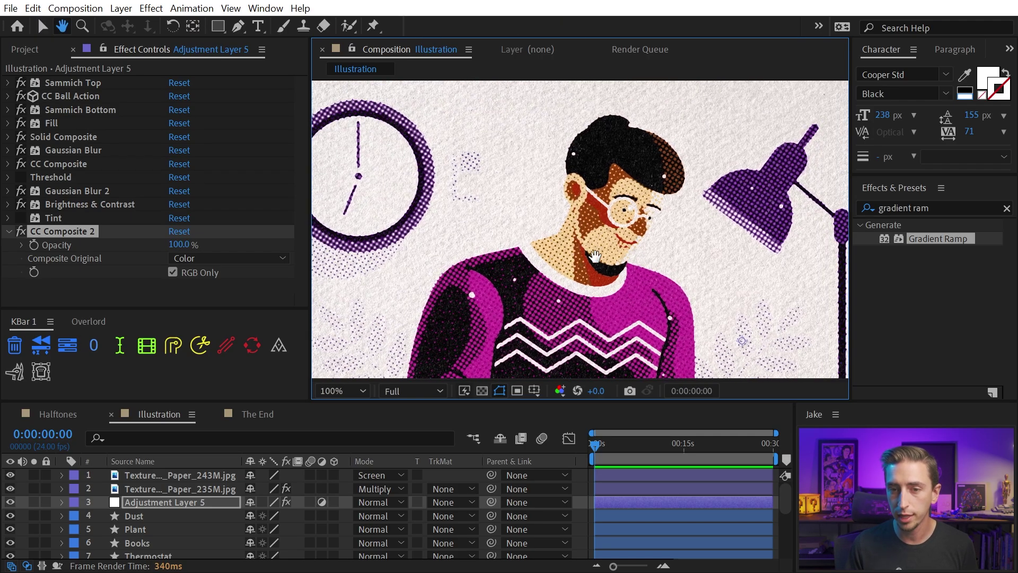
pyautogui.press('v')
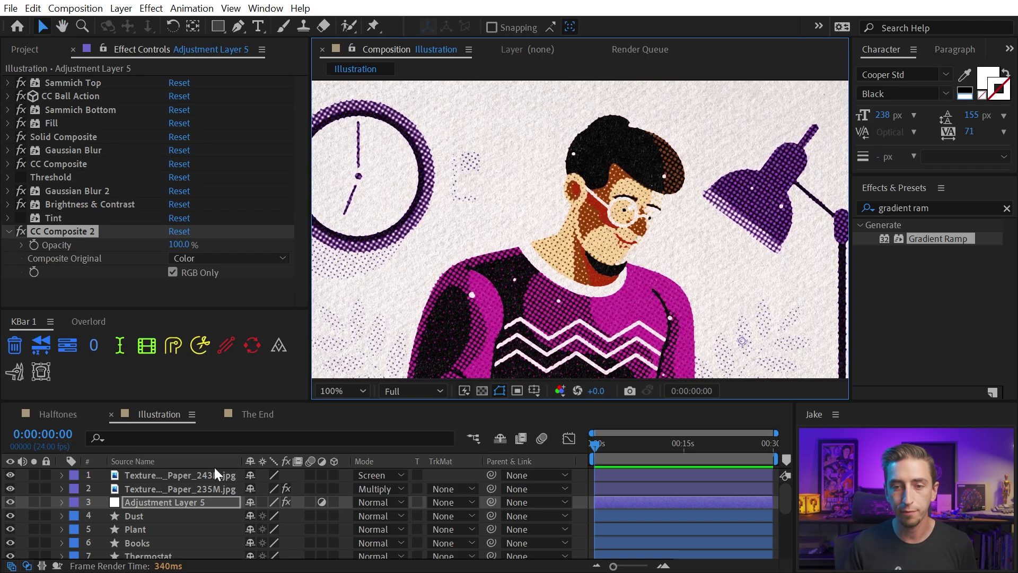
# - Set the Grid Spacing of the adjustment layer's CC Ball Action to 8
pyautogui.click(170, 502)
pyautogui.click(8, 96)
pyautogui.click(172, 240)
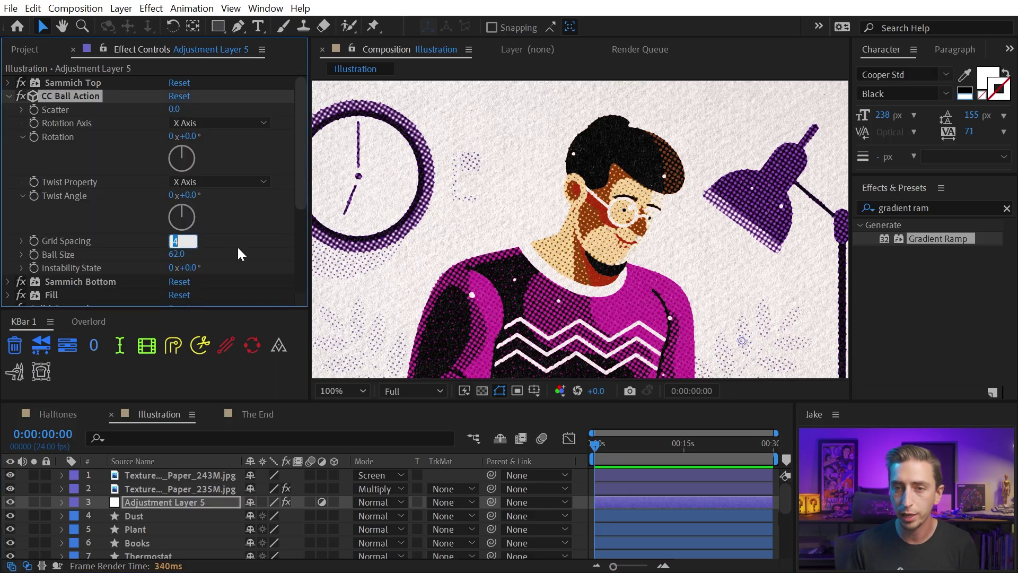
pyautogui.write('7')
pyautogui.press('Return')
pyautogui.press('Up')
pyautogui.press('Return')
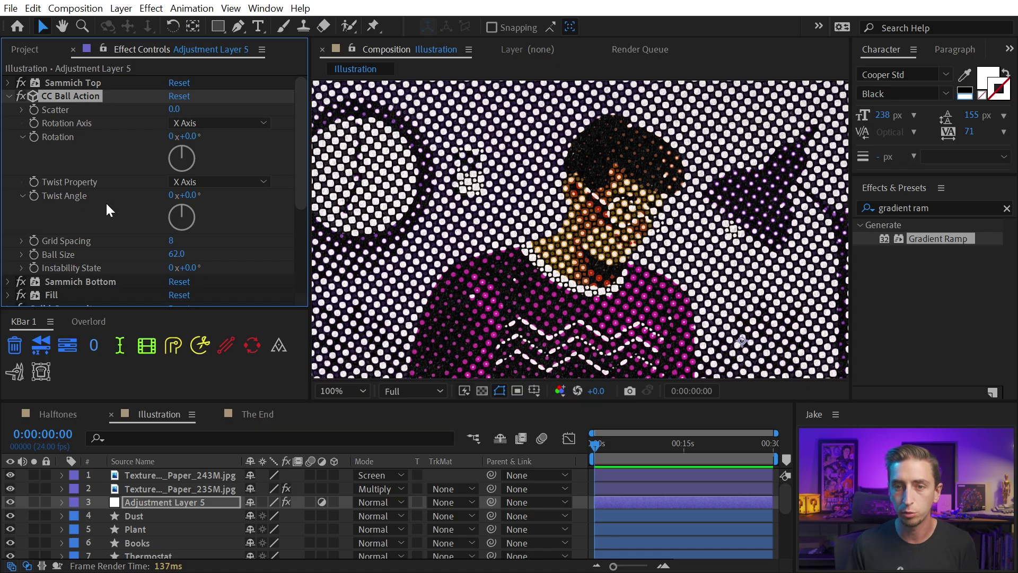
# - Turn off all effects below Solid Composite and set CC Ball Action's Ball Size to 46
pyautogui.click(8, 96)
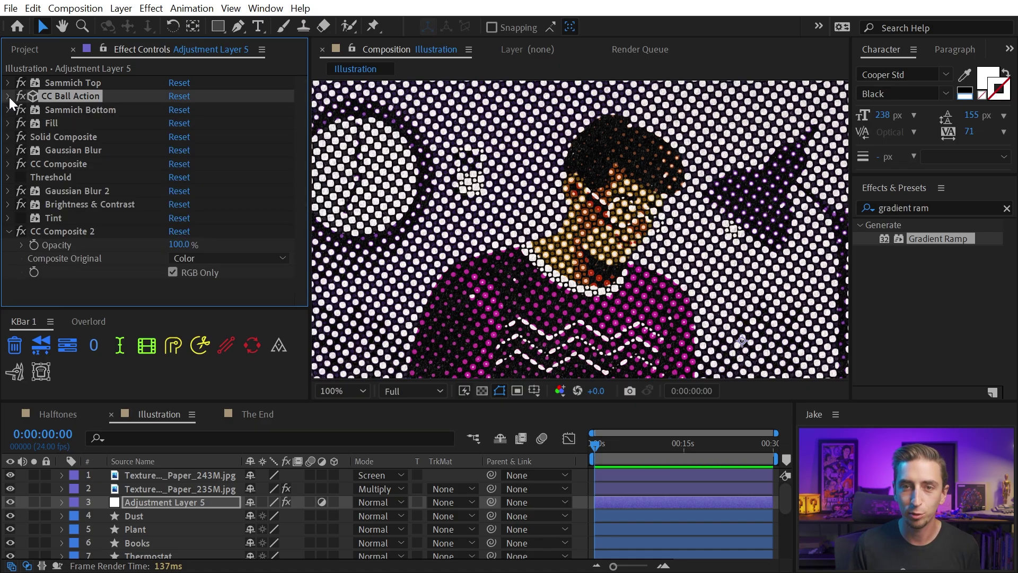
pyautogui.click(8, 232)
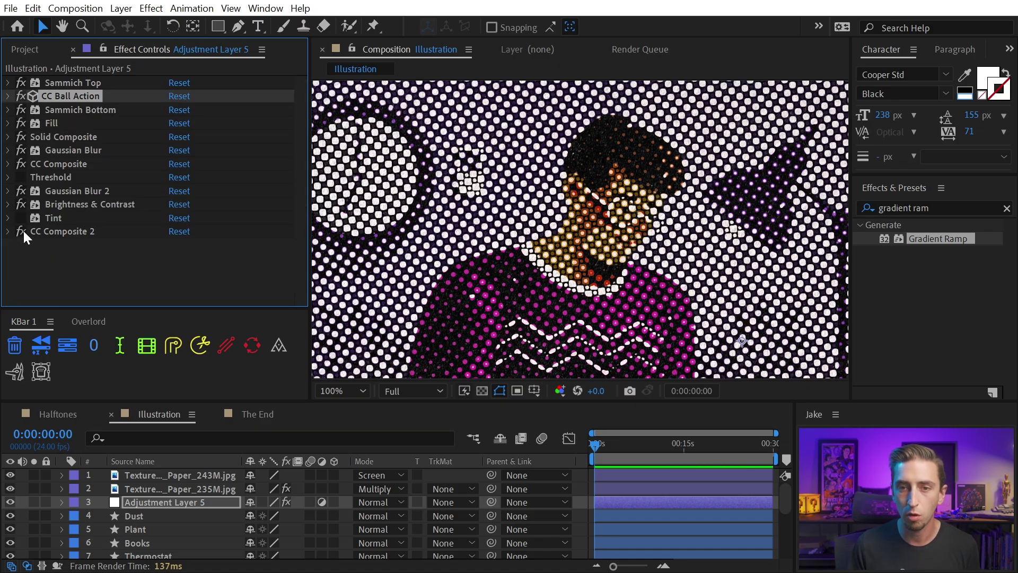
pyautogui.click(22, 137)
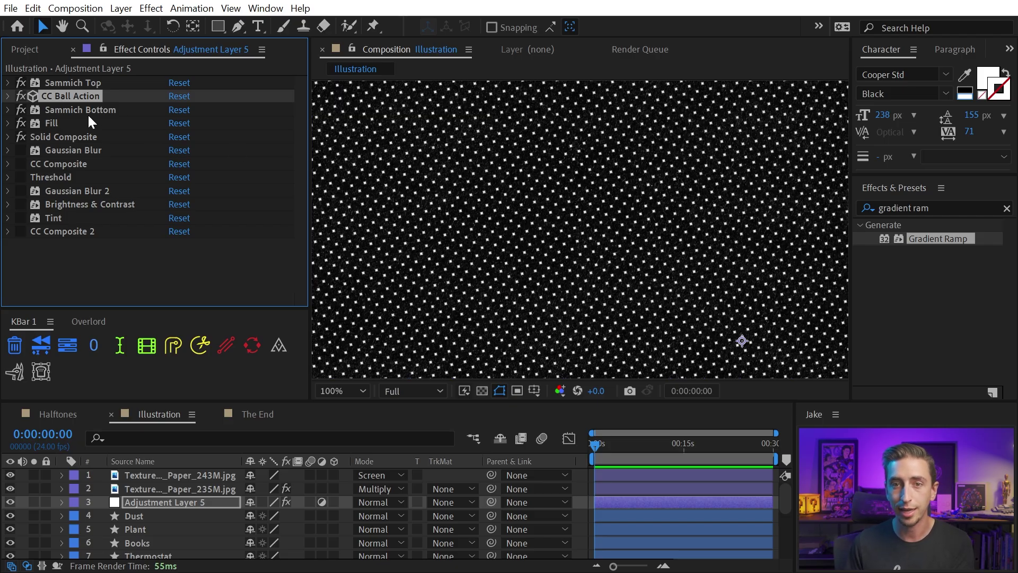
pyautogui.click(9, 94)
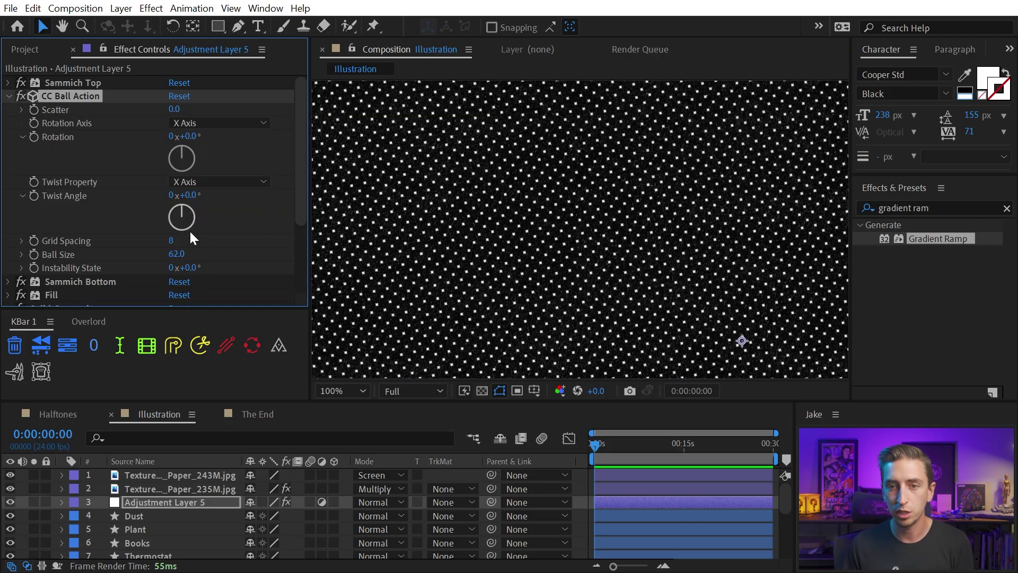
pyautogui.moveTo(181, 256); pyautogui.dragTo(167, 253)
# - Turn the first Gaussian Blur back on and set its Blurriness to 7.4
pyautogui.scroll(-4, 67, 228)
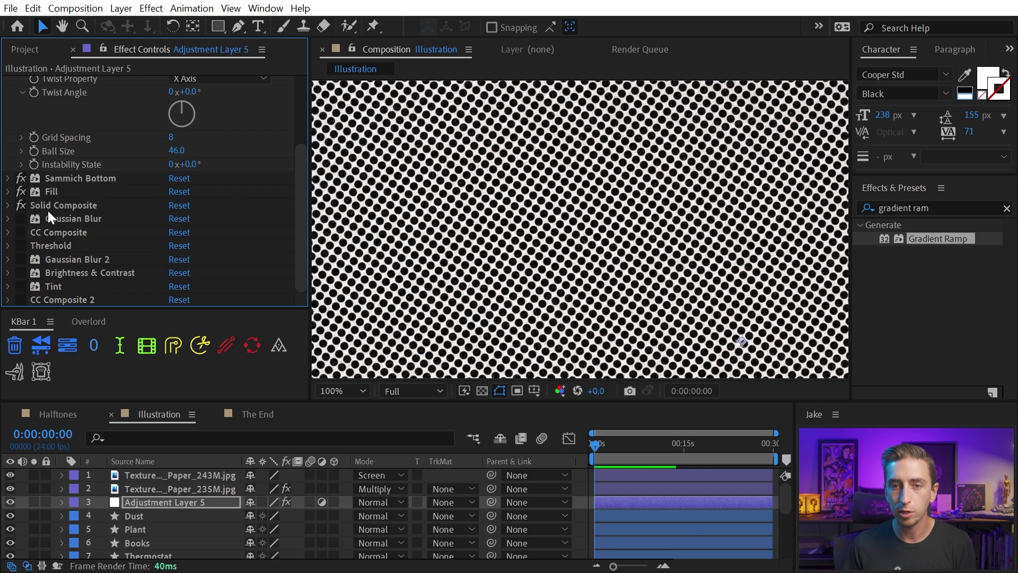
pyautogui.click(21, 218)
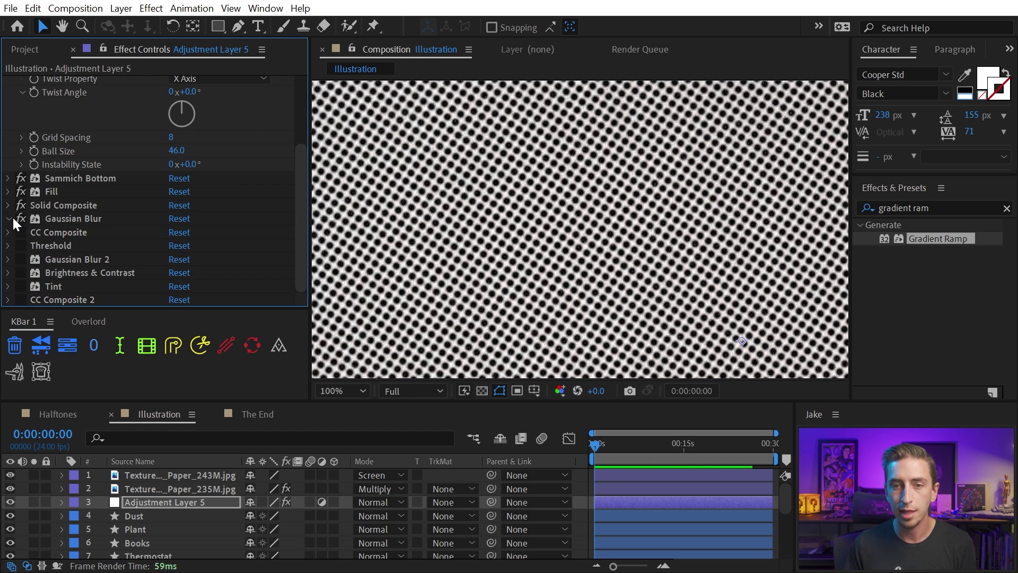
pyautogui.moveTo(175, 232); pyautogui.dragTo(196, 232)
# - Turn CC Composite, Gaussian Blur 2, Brightness & Contrast and CC Composite 2 back on, leaving Threshold and Tint off
pyautogui.scroll(-2, 129, 236)
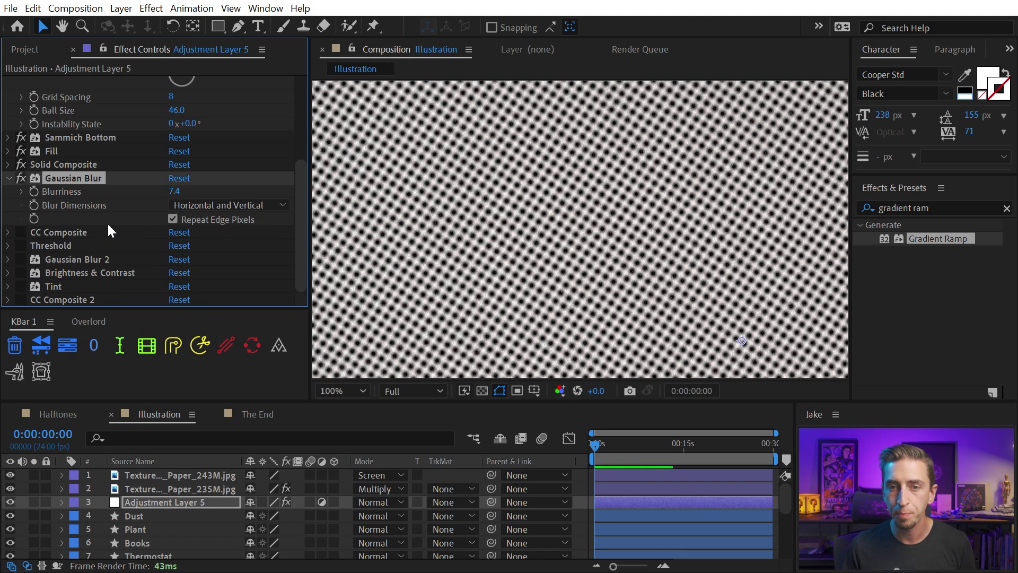
pyautogui.click(20, 232)
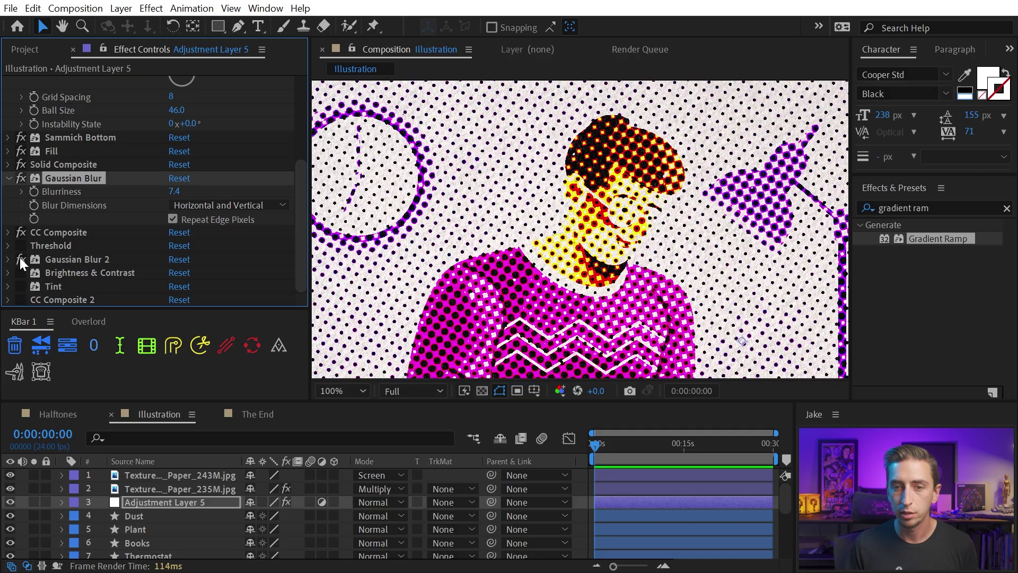
pyautogui.click(20, 272)
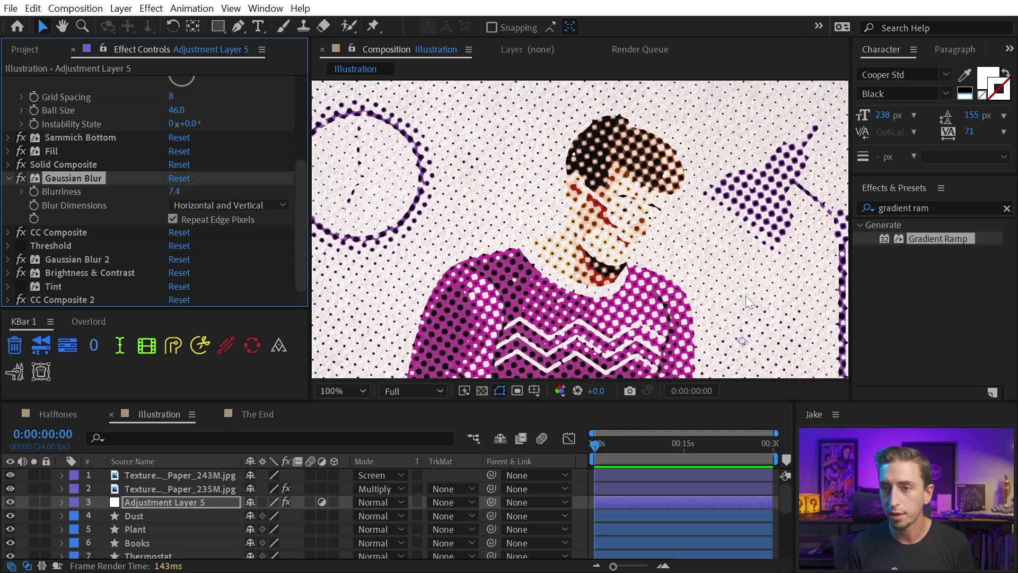
# - Set CC Ball Action's Ball Size to 58 while viewing the whole illustration
pyautogui.scroll(-1, 747, 296)
pyautogui.press('space')
pyautogui.moveTo(740, 308); pyautogui.dragTo(654, 258)
pyautogui.press('v')
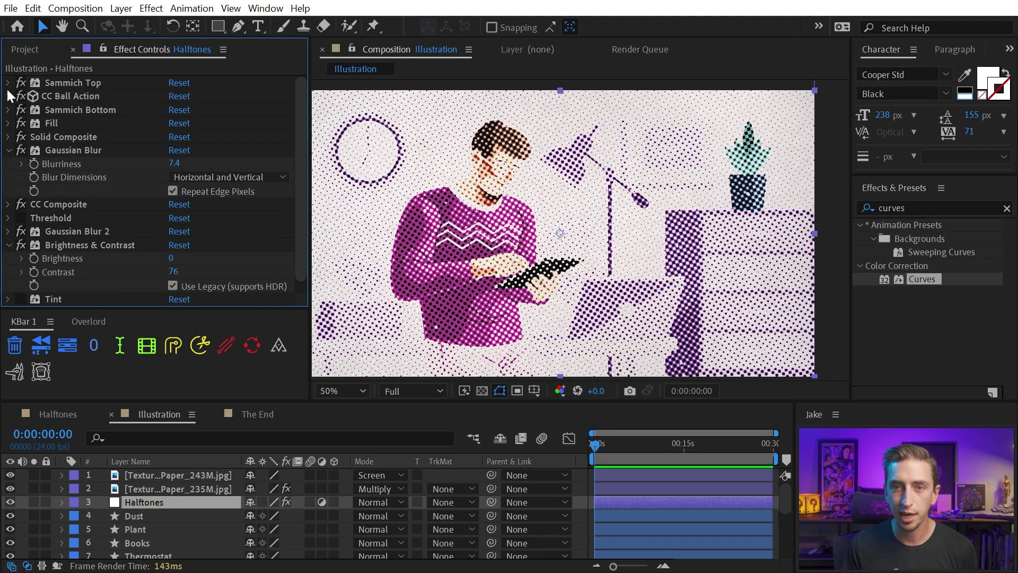
pyautogui.click(8, 96)
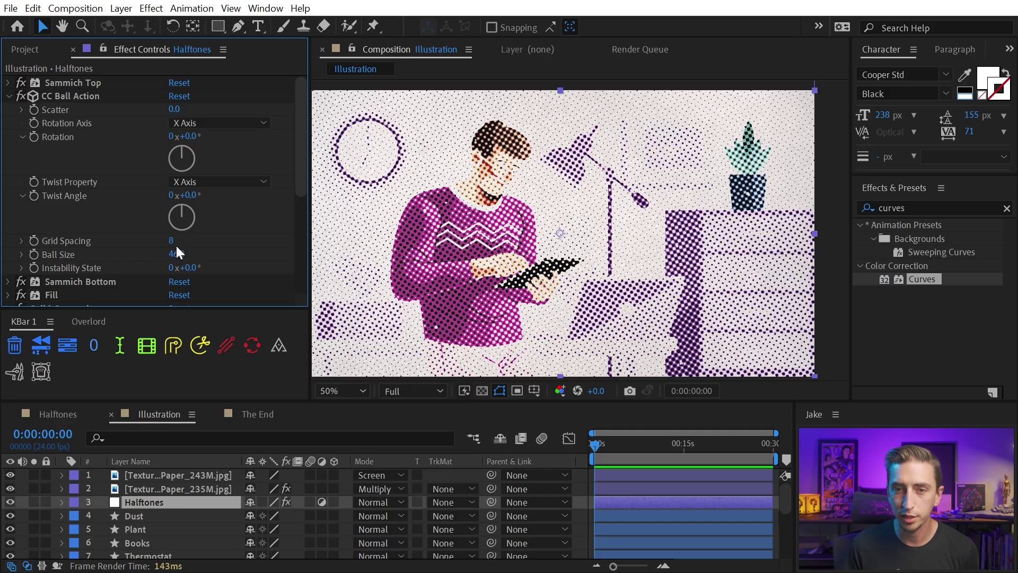
pyautogui.moveTo(181, 249); pyautogui.dragTo(187, 248)
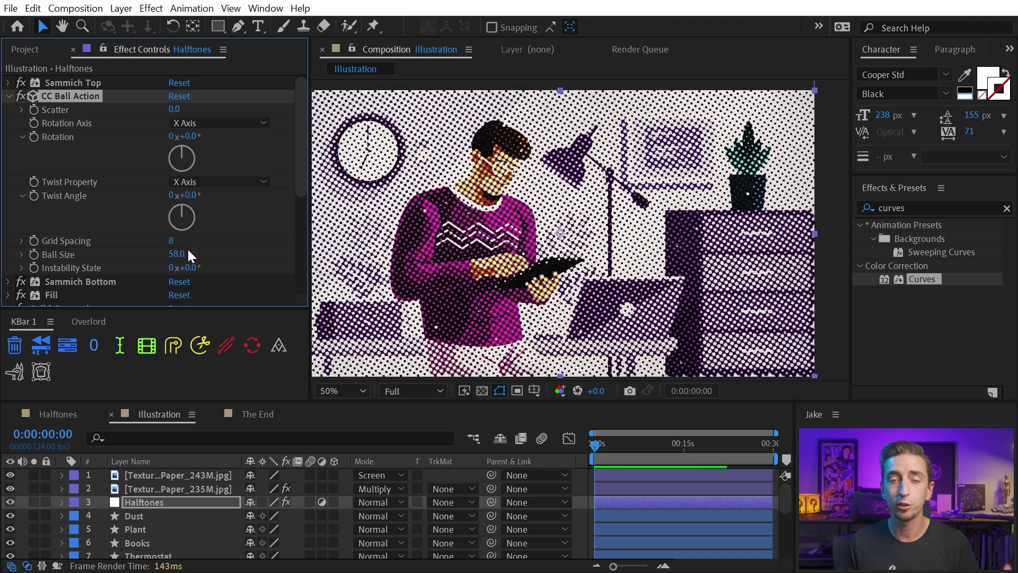
# - Set CC Ball Action's Grid Spacing to 1 on the Halftones layer
pyautogui.click(171, 241)
pyautogui.write('1')
pyautogui.press('Return')
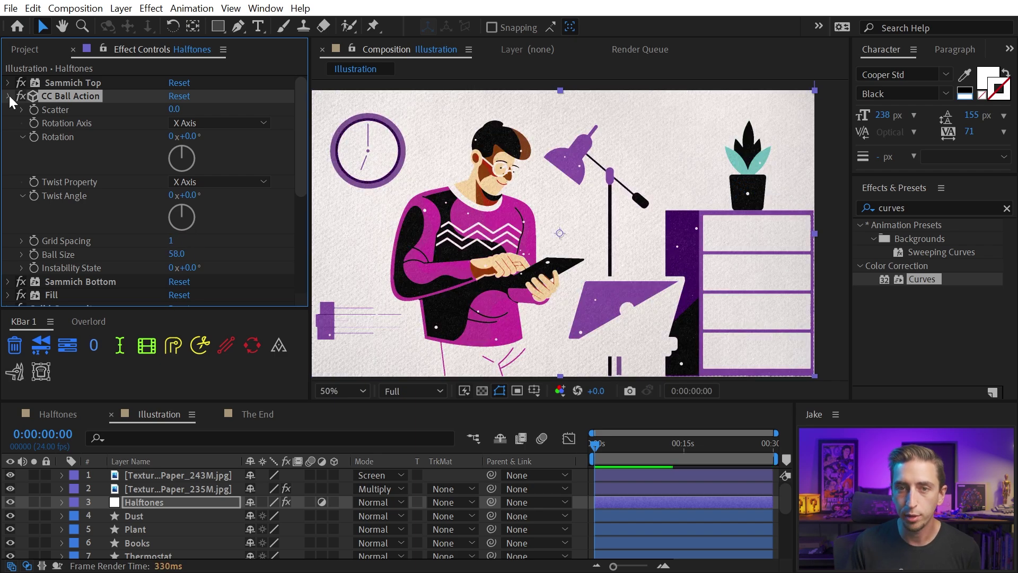
# - Turn off all effects below Solid Composite on the Halftones layer and view the raw dots at 400%
pyautogui.click(8, 96)
pyautogui.click(8, 245)
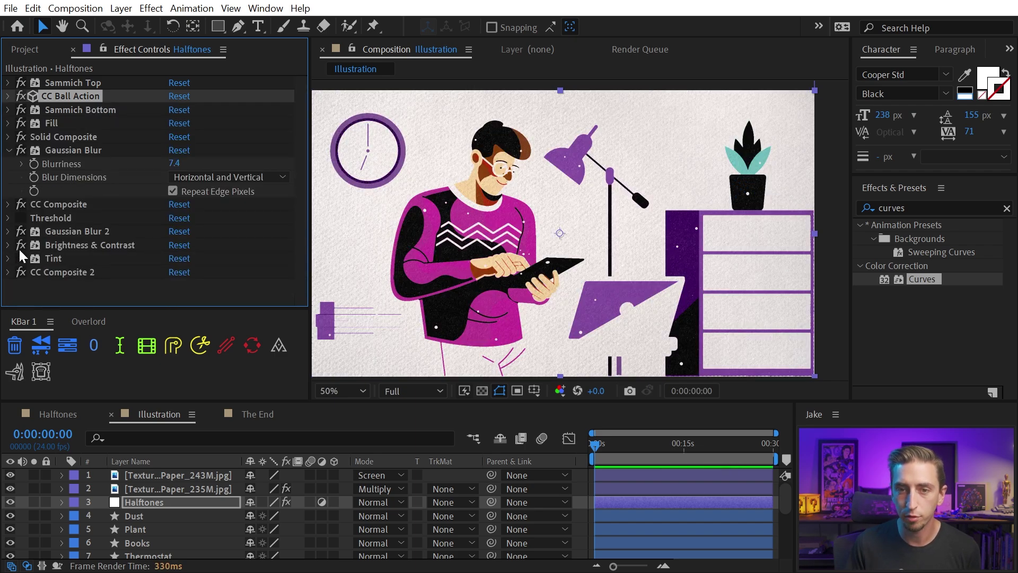
pyautogui.click(23, 139)
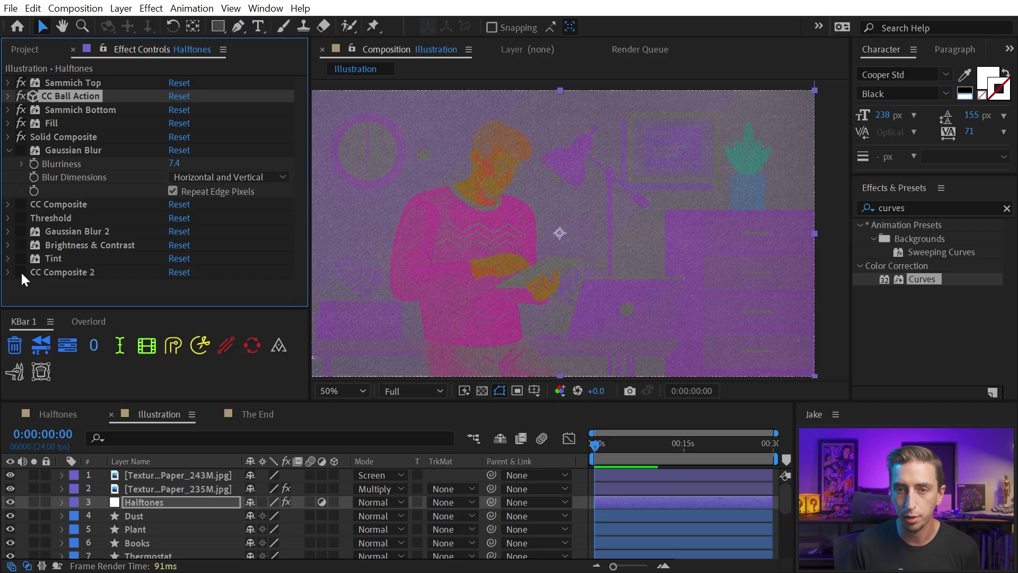
pyautogui.scroll(3, 624, 223)
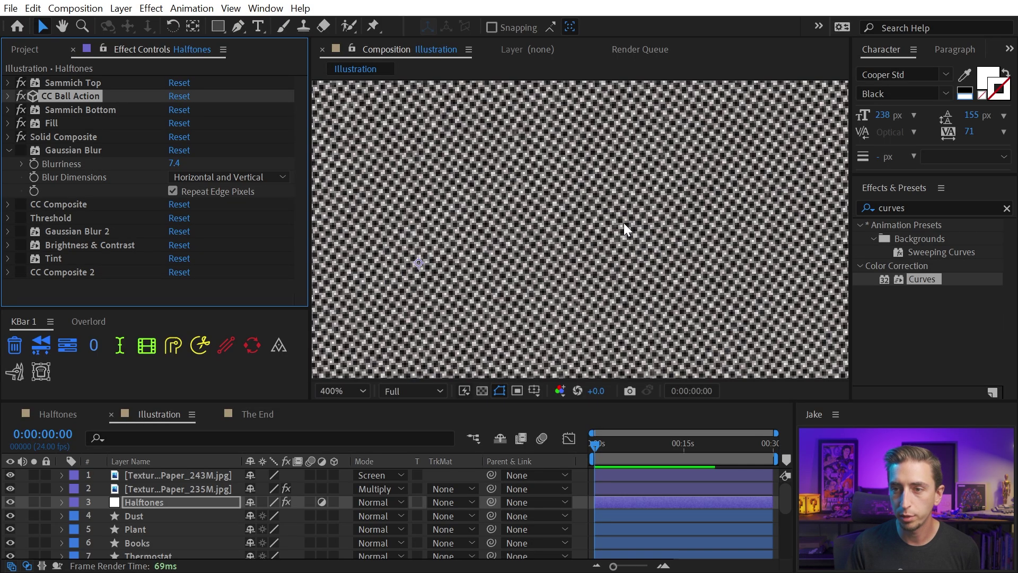
# - Lower CC Ball Action's Ball Size so the tiny dots have clearer gaps between them
pyautogui.click(7, 96)
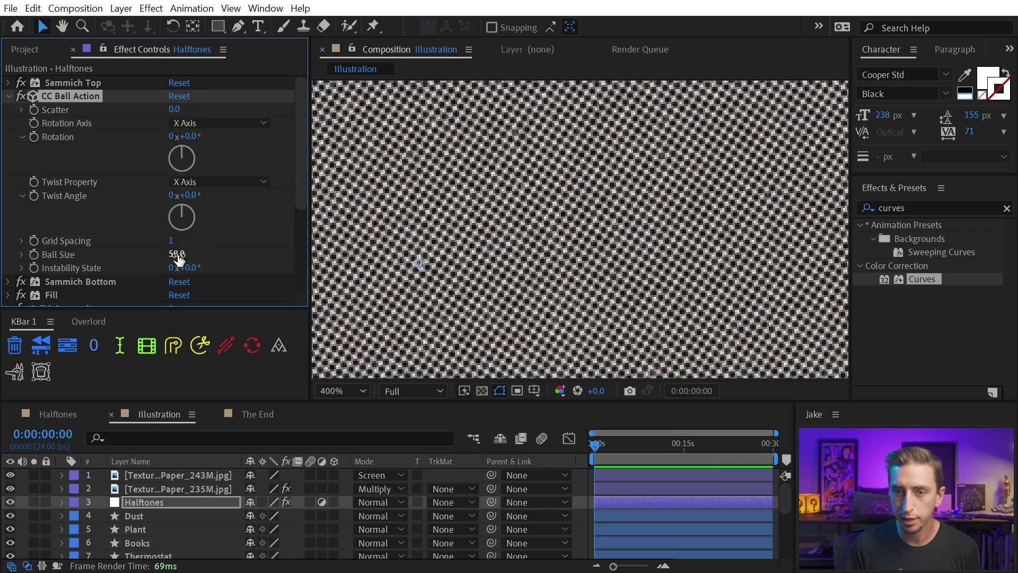
pyautogui.moveTo(165, 254); pyautogui.dragTo(153, 254)
pyautogui.click(8, 96)
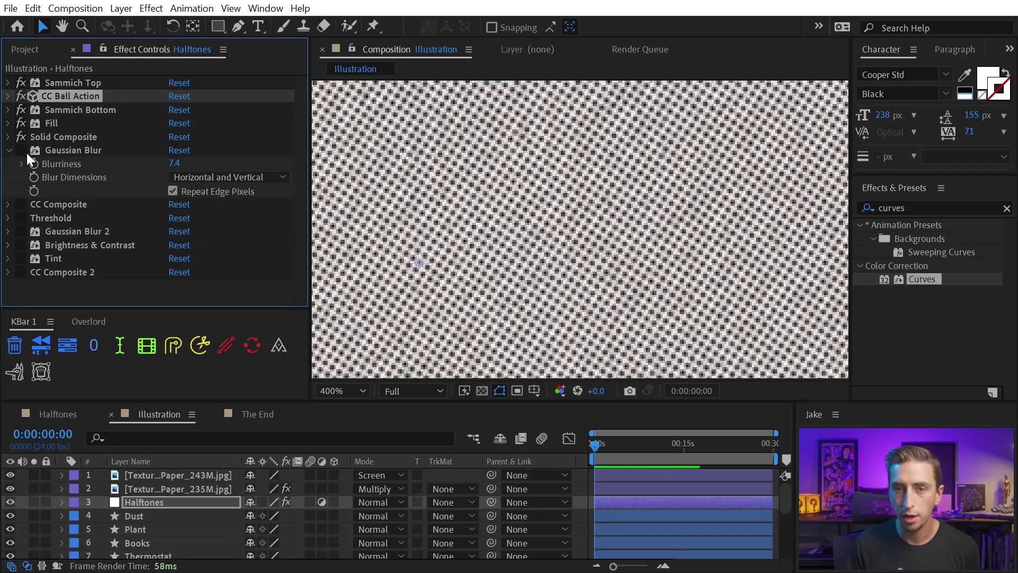
# - Turn the first Gaussian Blur back on with a lower Blurriness, and re-enable CC Composite and CC Composite 2
pyautogui.moveTo(175, 163); pyautogui.dragTo(66, 153)
pyautogui.click(9, 150)
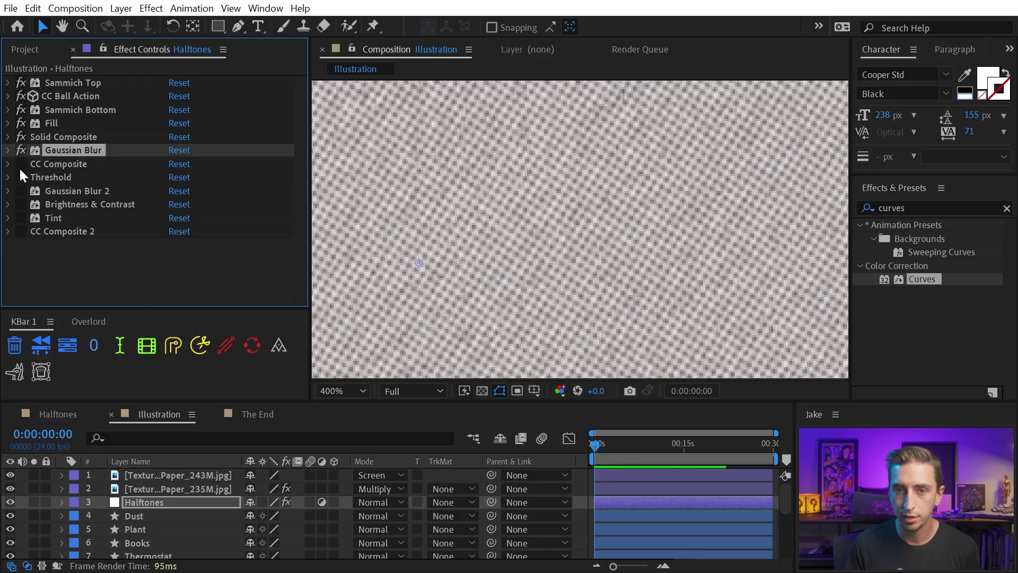
pyautogui.click(21, 232)
# - Examine the fine halftone dots across the illustrated man's face and sweater at different magnifications
pyautogui.scroll(-1, 676, 218)
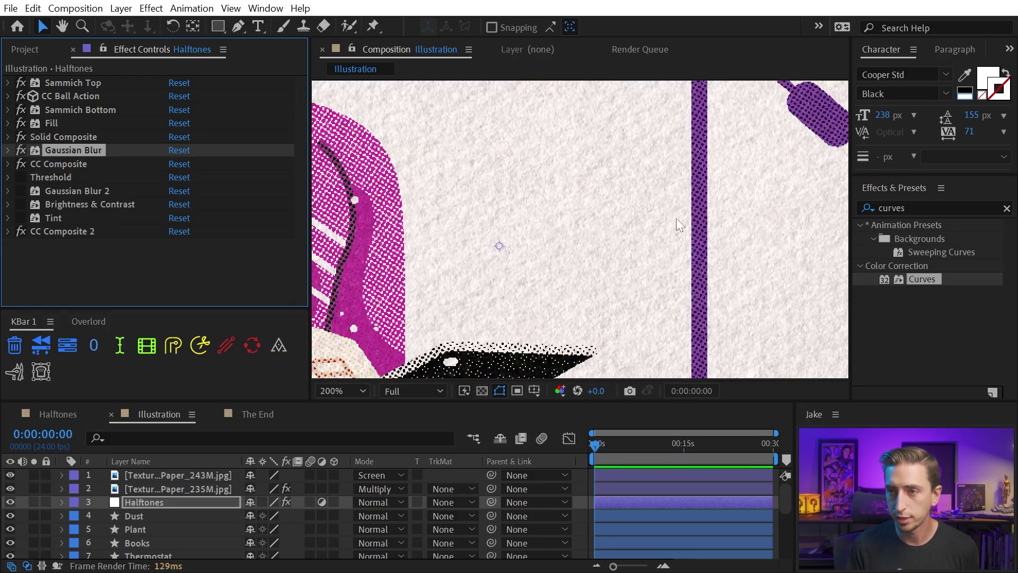
pyautogui.press('space')
pyautogui.moveTo(720, 182); pyautogui.dragTo(645, 176)
pyautogui.moveTo(650, 241); pyautogui.dragTo(1013, 355)
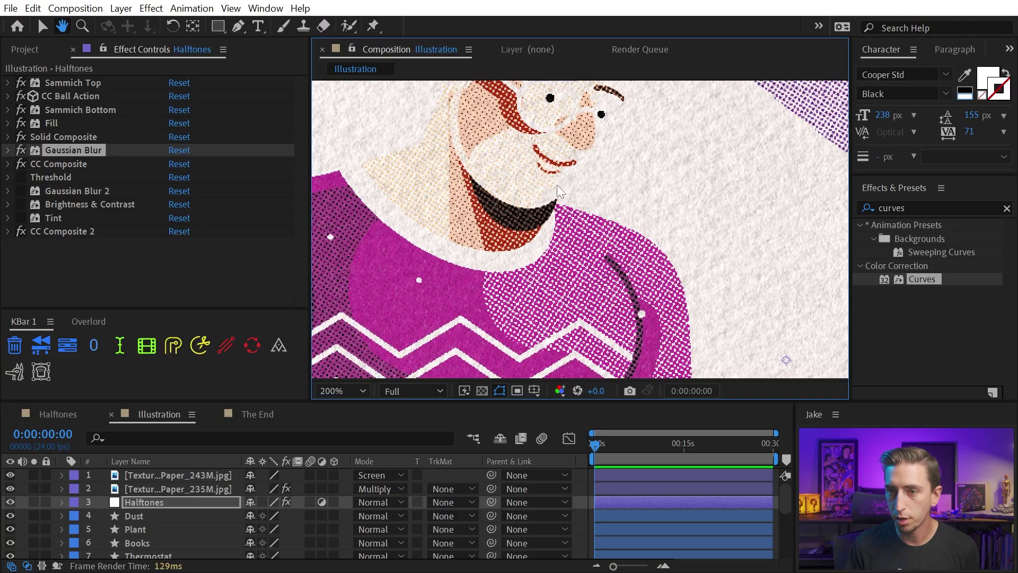
pyautogui.scroll(-1, 557, 185)
pyautogui.scroll(1, 457, 300)
pyautogui.press('space')
pyautogui.moveTo(425, 259); pyautogui.dragTo(615, 224)
pyautogui.scroll(-2, 615, 225)
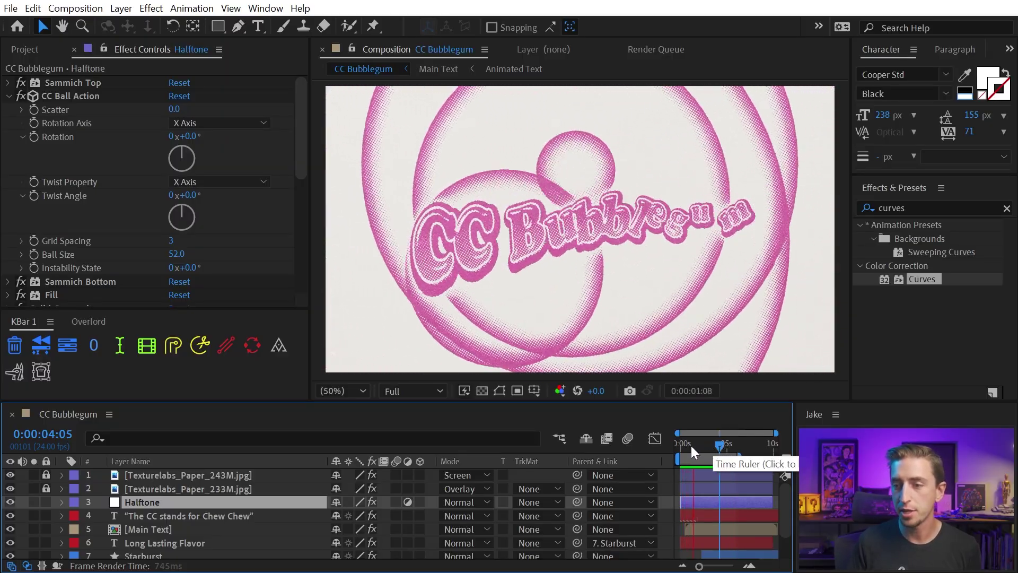
# - Scrub the CC Bubblegum composition to 0:00:04:17, inspect the title close up and open the whole Main Text precomp
pyautogui.moveTo(692, 446); pyautogui.dragTo(726, 445)
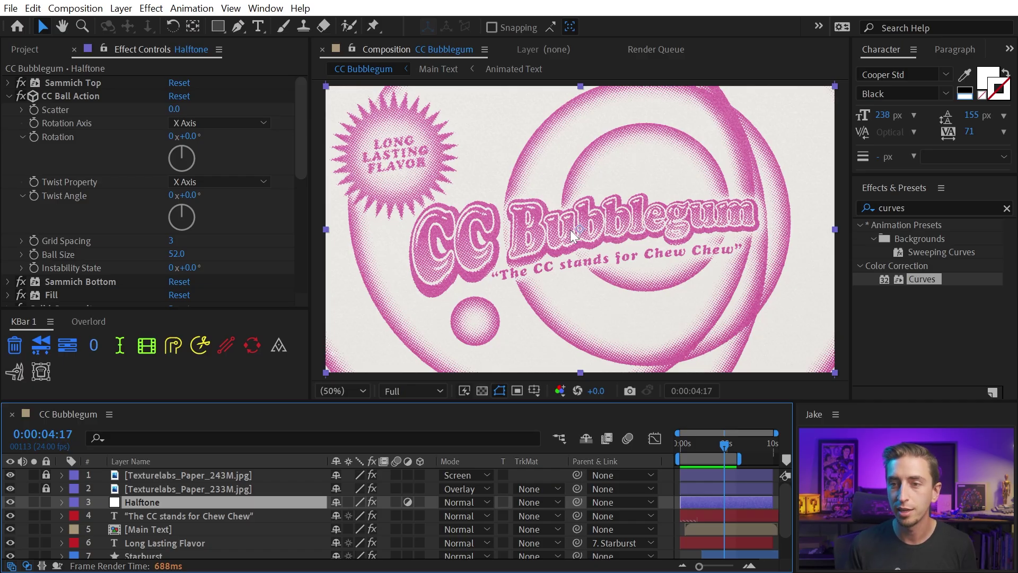
pyautogui.scroll(1, 571, 230)
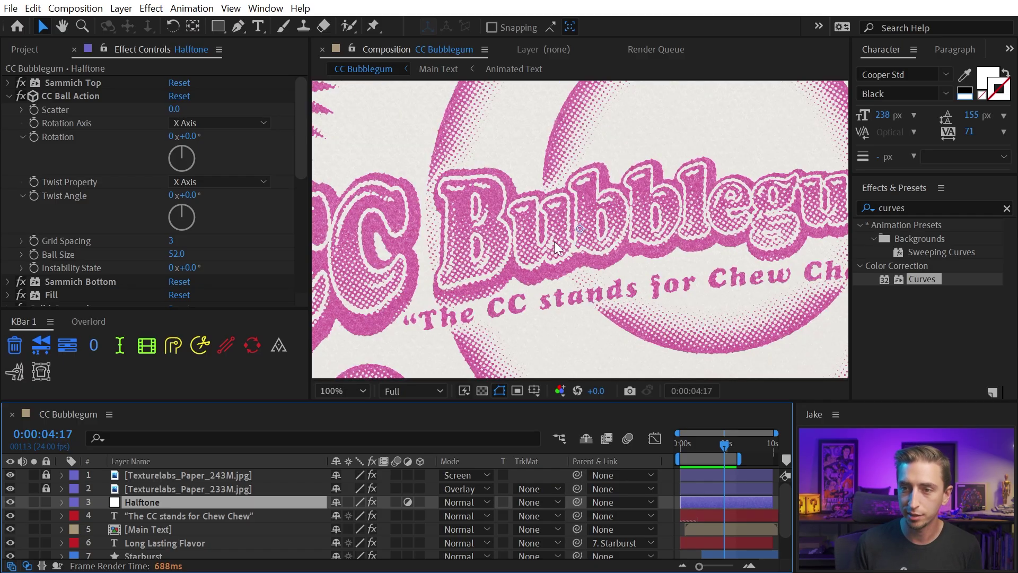
pyautogui.doubleClick(114, 528)
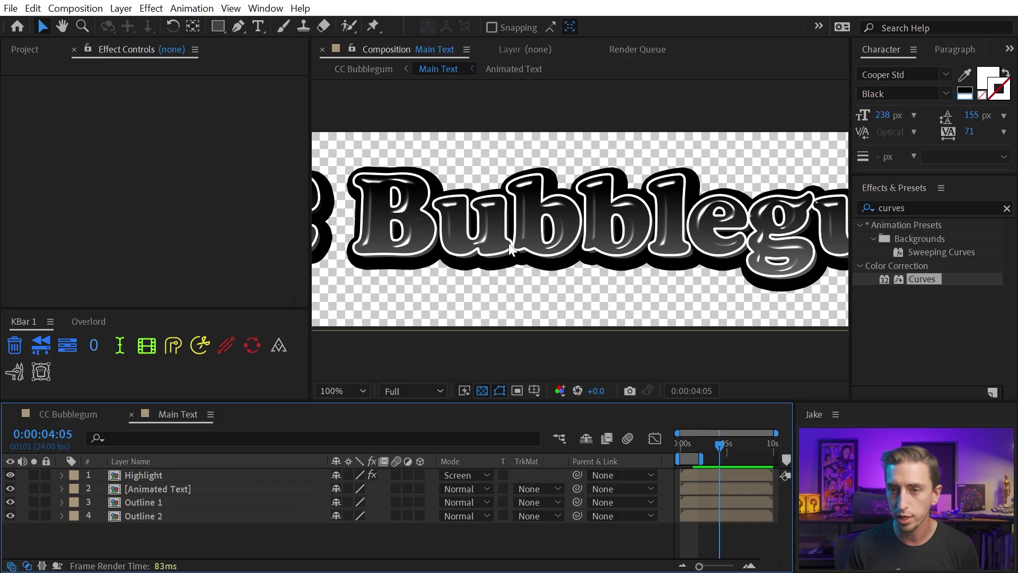
pyautogui.press(',')
pyautogui.press(',')
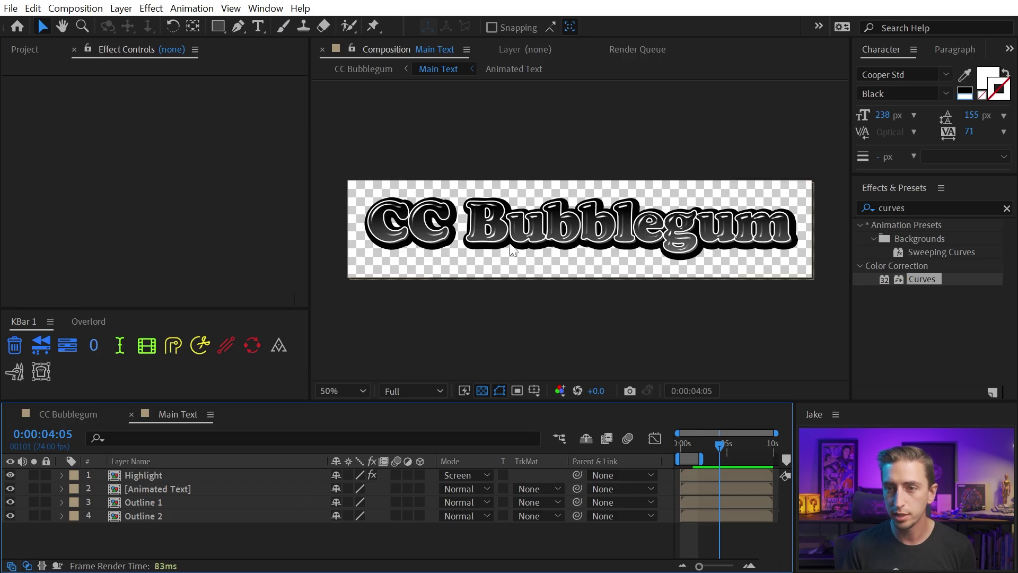
# - Check the Highlight layer's effects and toggle the visibility of the Main Text layers to see what each contributes
pyautogui.click(162, 475)
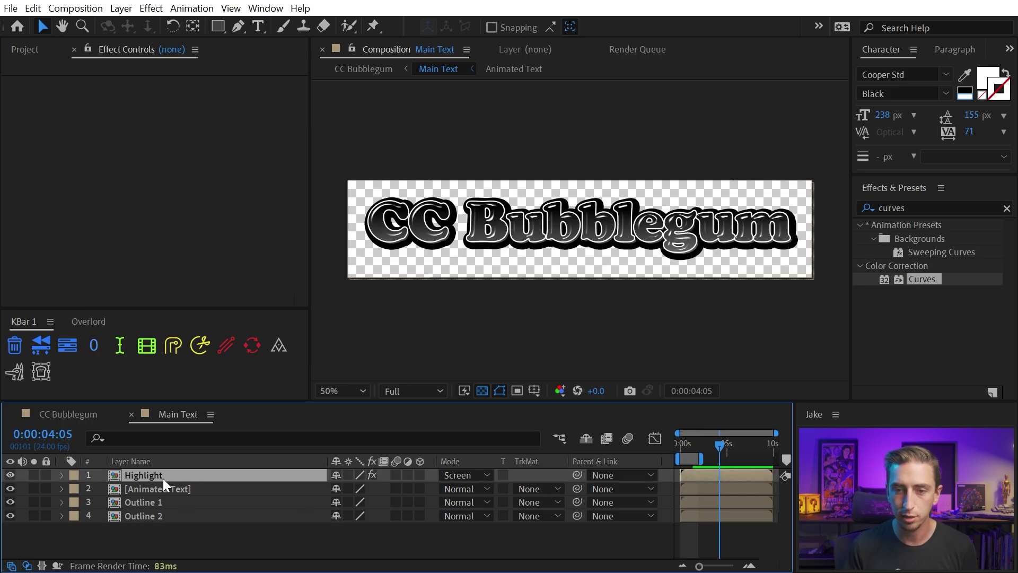
pyautogui.click(10, 474)
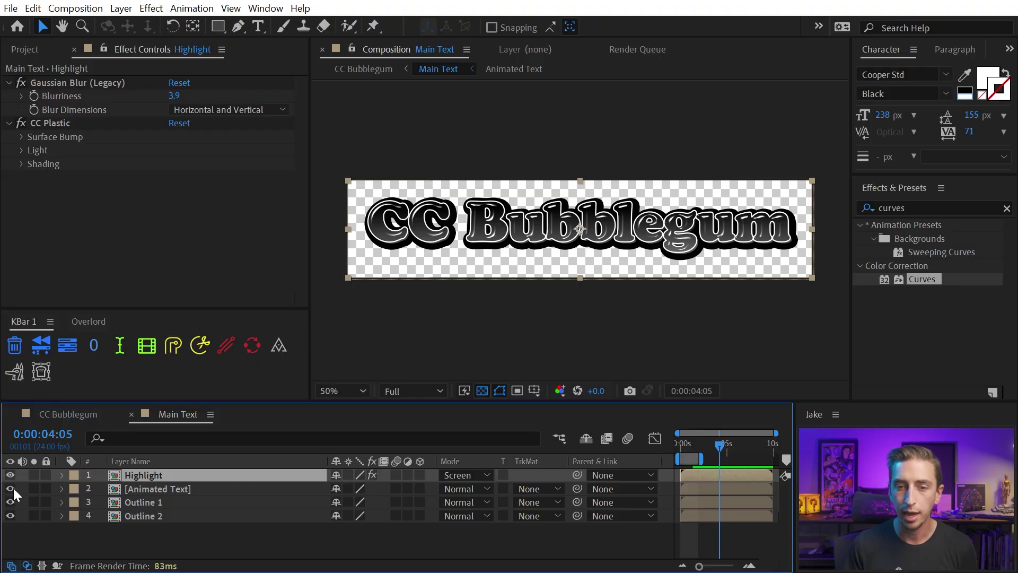
pyautogui.click(11, 488)
pyautogui.click(9, 502)
pyautogui.click(10, 503)
pyautogui.click(11, 515)
pyautogui.click(12, 515)
# - View the letter layers inside the Animated Text precomp and return to the CC Bubblegum composition
pyautogui.doubleClick(135, 501)
pyautogui.scroll(-1, 628, 239)
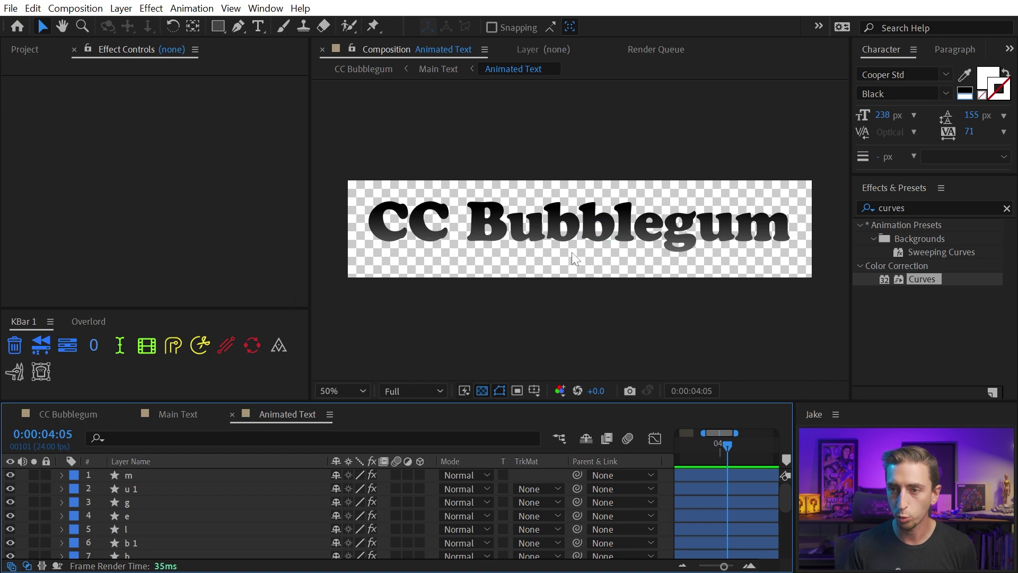
pyautogui.click(233, 412)
pyautogui.click(131, 413)
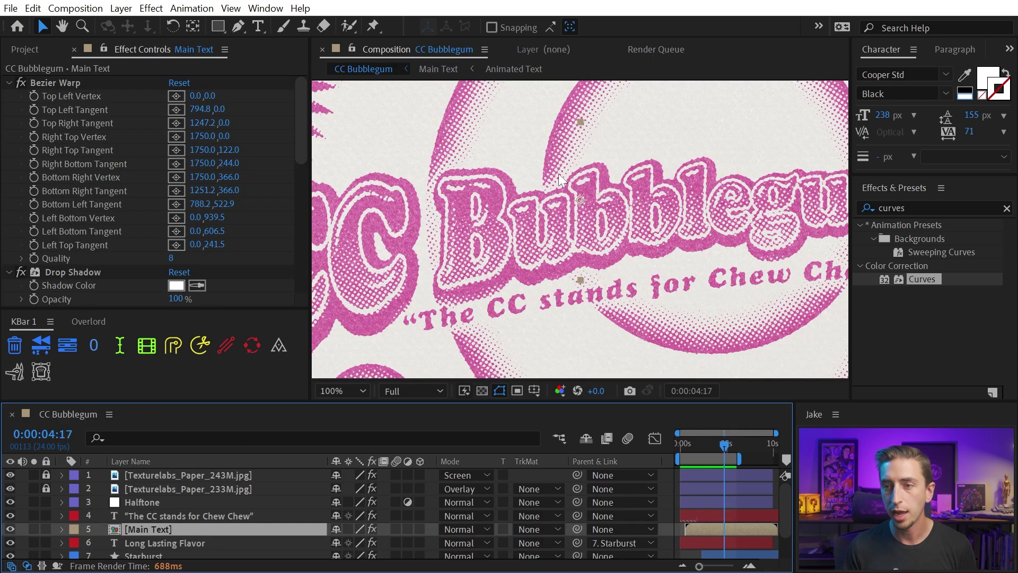
# - Collapse the Bezier Warp and all three Drop Shadow effects on the Main Text layer
pyautogui.click(8, 83)
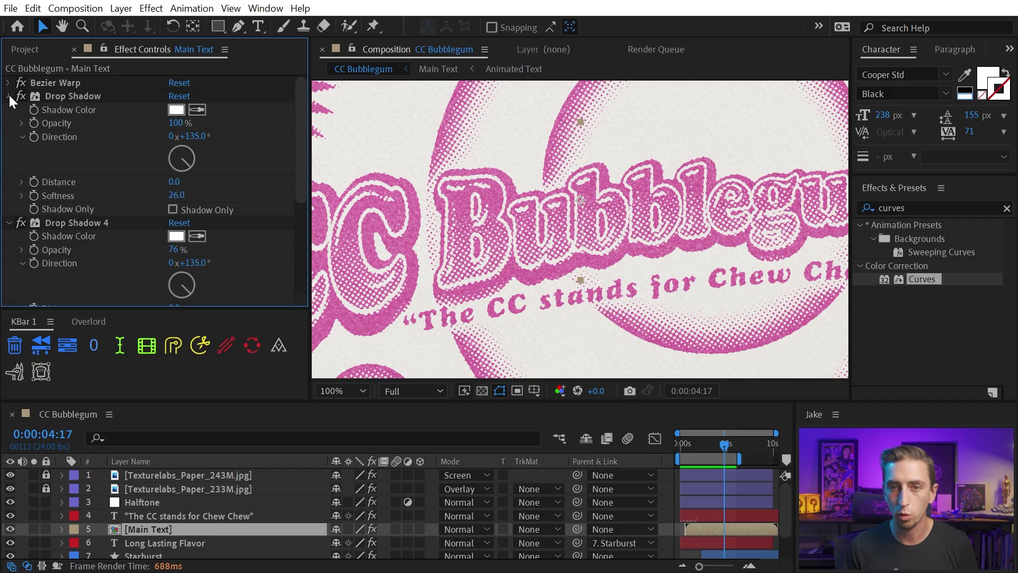
pyautogui.click(8, 96)
pyautogui.click(8, 109)
pyautogui.click(9, 123)
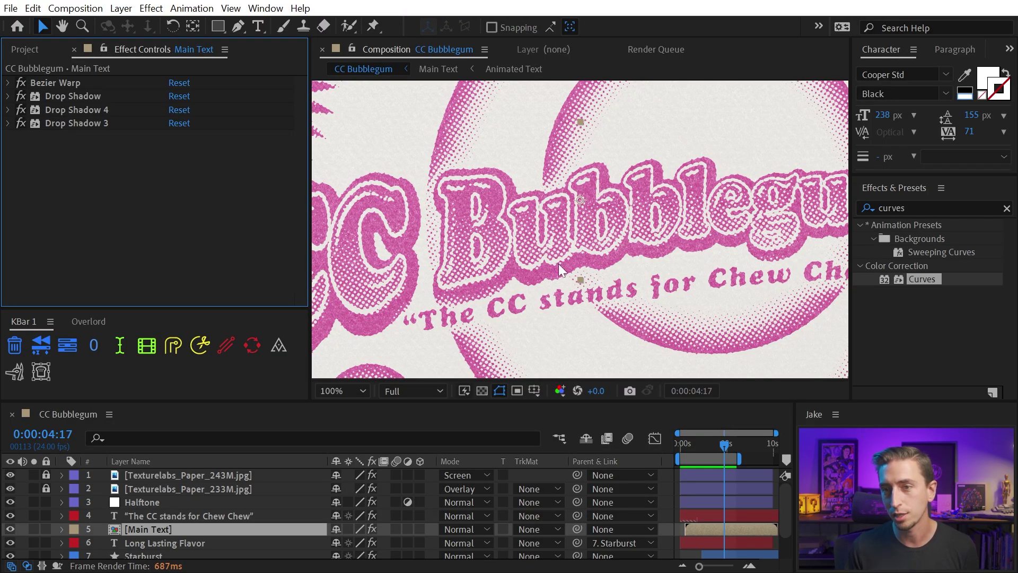
# - Examine the halftone shading on the CC Bubblegum title, the tagline and the Long Lasting Flavor starburst
pyautogui.press('space')
pyautogui.moveTo(518, 271); pyautogui.dragTo(430, 235)
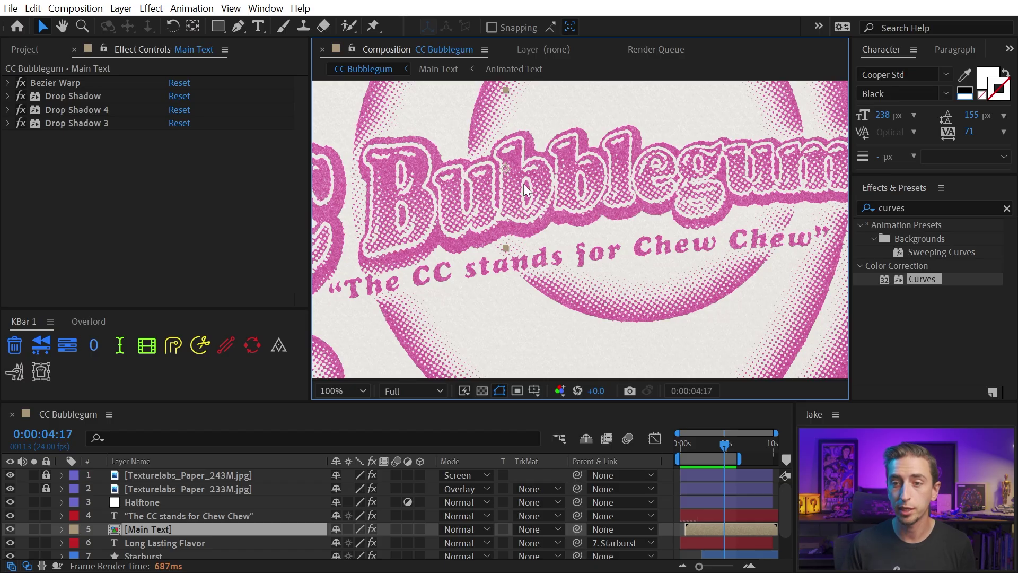
pyautogui.press('space')
pyautogui.moveTo(523, 184); pyautogui.dragTo(760, 344)
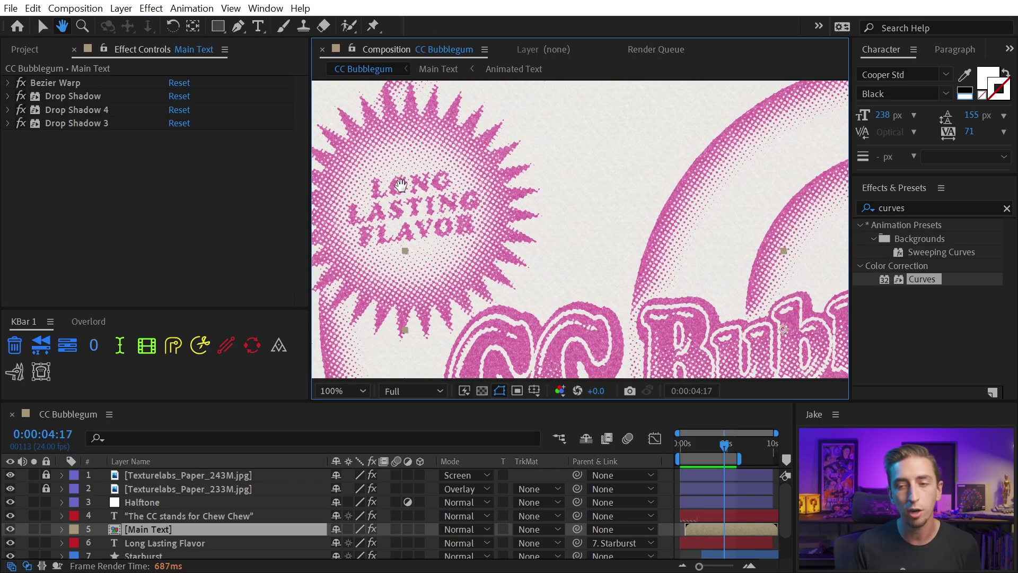
pyautogui.scroll(-2, 735, 260)
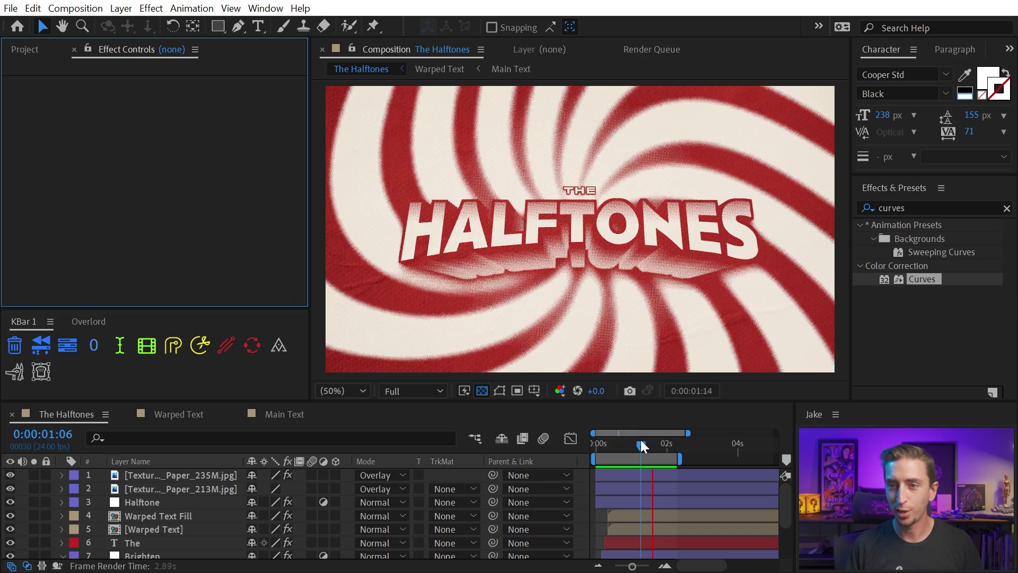
# - Examine the halftone dots on The Halftones title up close at 0:00:01:15, and scrub the animation with the full frame in view
pyautogui.click(654, 444)
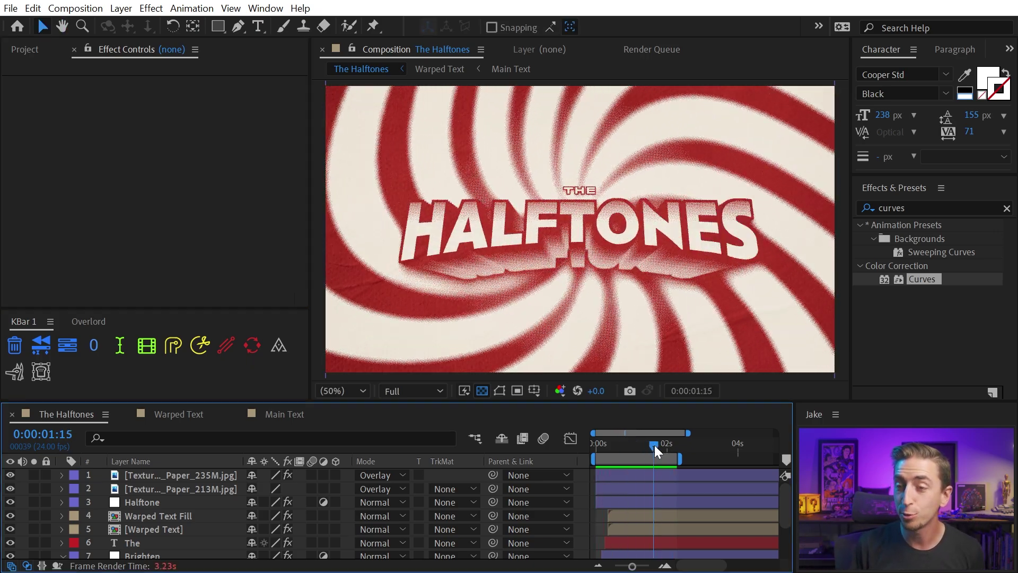
pyautogui.scroll(3, 565, 210)
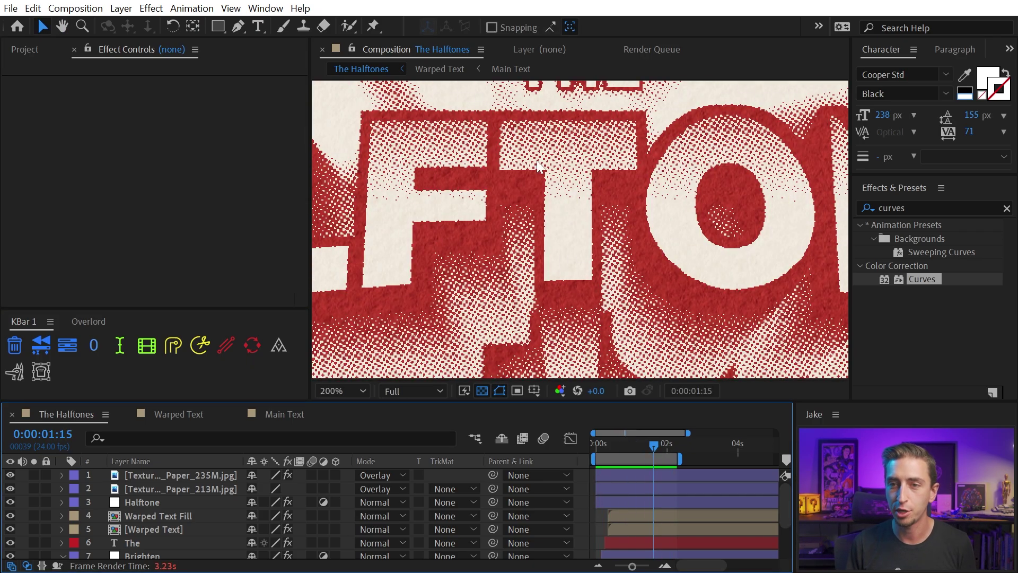
pyautogui.scroll(-2, 530, 207)
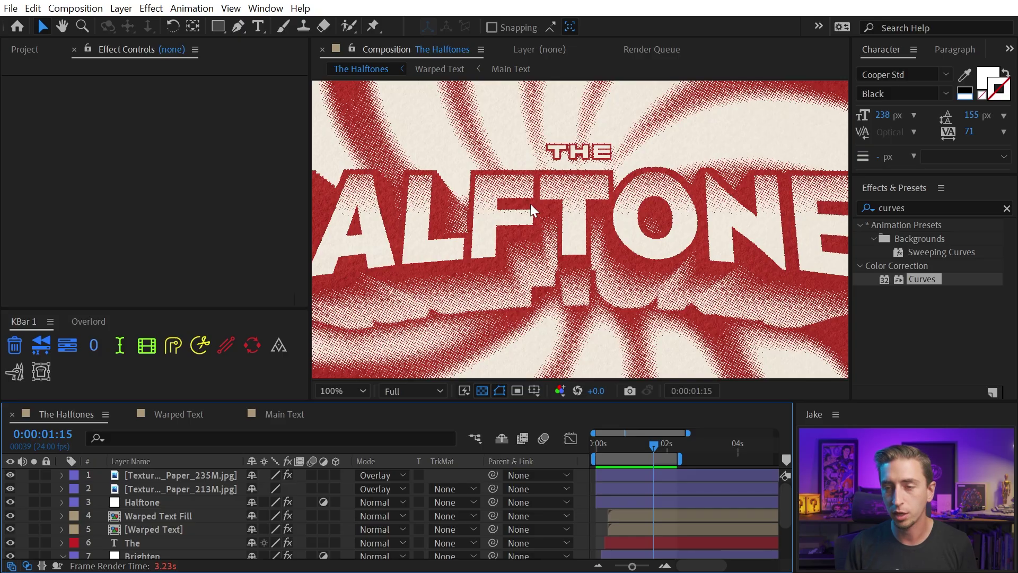
pyautogui.scroll(-1, 530, 209)
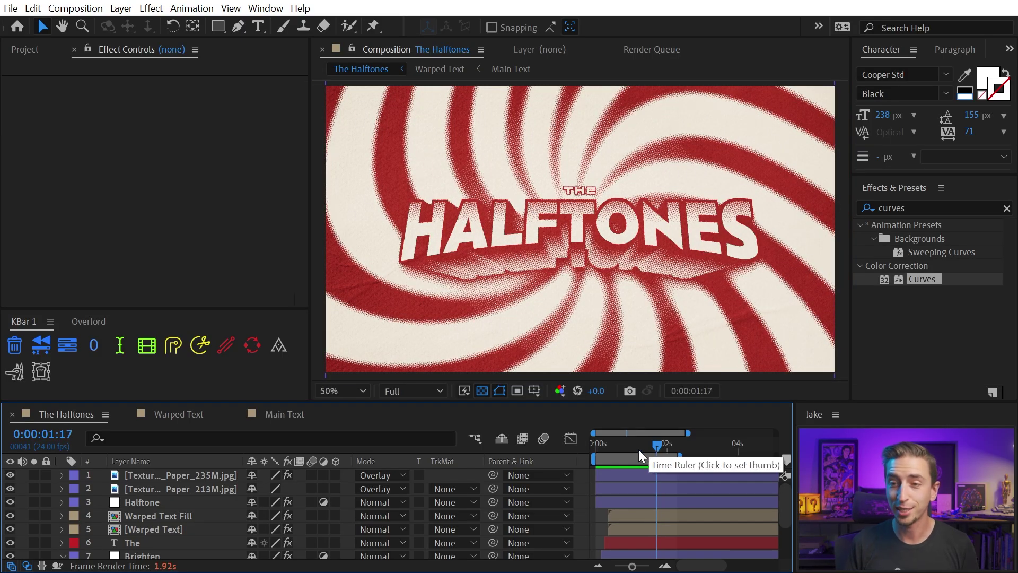
pyautogui.moveTo(637, 450)
pyautogui.mouseDown()
pyautogui.moveTo(626, 450)
pyautogui.moveTo(646, 446)
pyautogui.mouseUp()
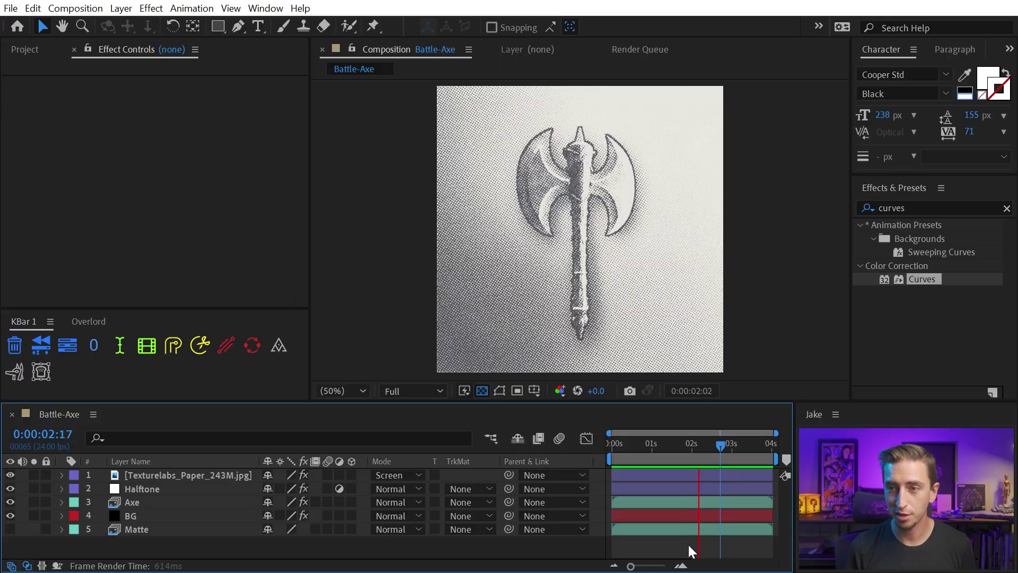
# - Solo the Axe layer in the Battle-Axe composition at 0:00:02:14 and turn off all its effects
pyautogui.scroll(2, 577, 224)
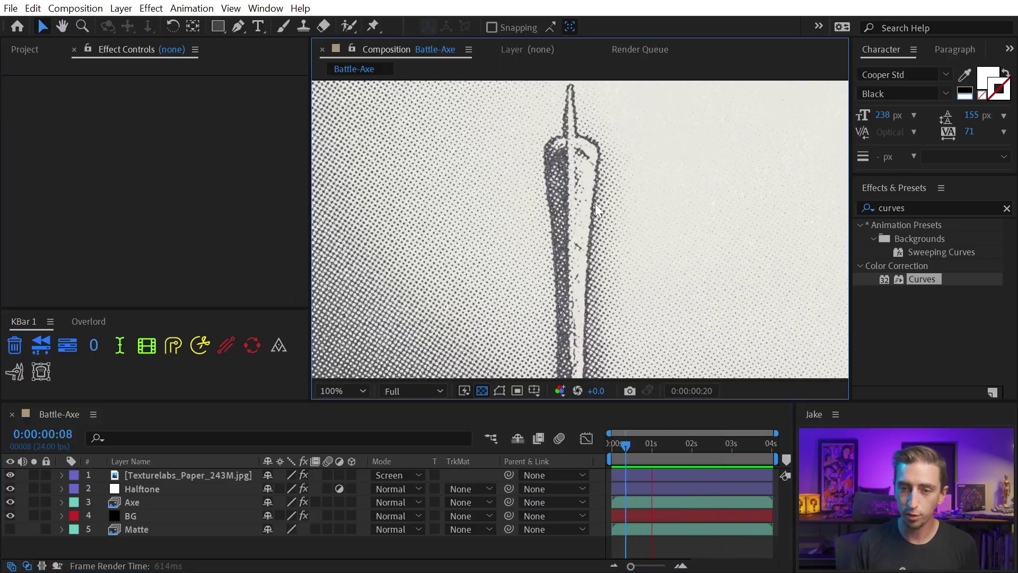
pyautogui.click(33, 502)
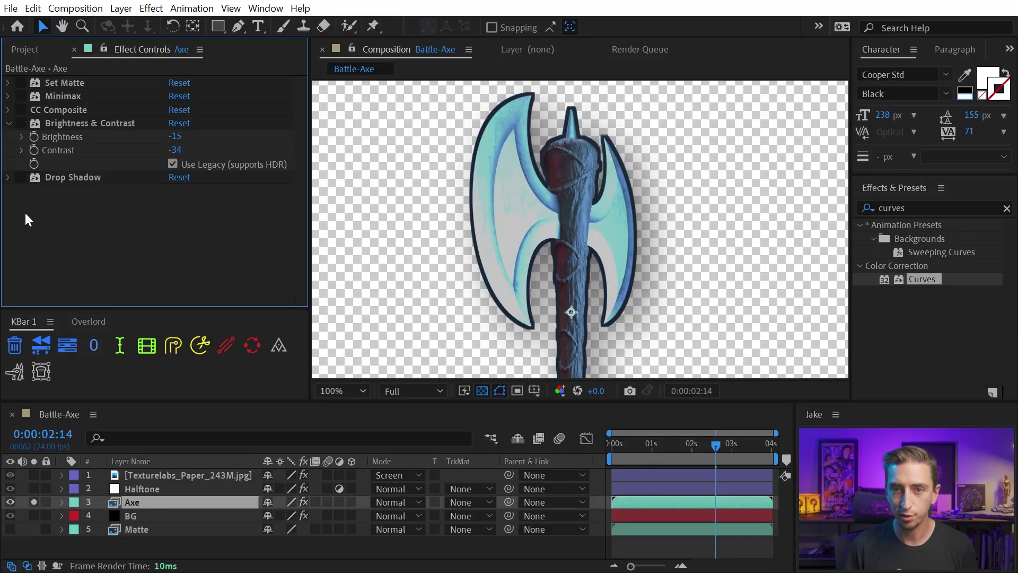
pyautogui.click(47, 505)
# - Turn all of the Axe layer's effects back on with the whole axe in view, and unsolo the layer
pyautogui.scroll(-1, 604, 222)
pyautogui.press('space')
pyautogui.moveTo(557, 217); pyautogui.dragTo(562, 172)
pyautogui.moveTo(20, 83); pyautogui.dragTo(30, 199)
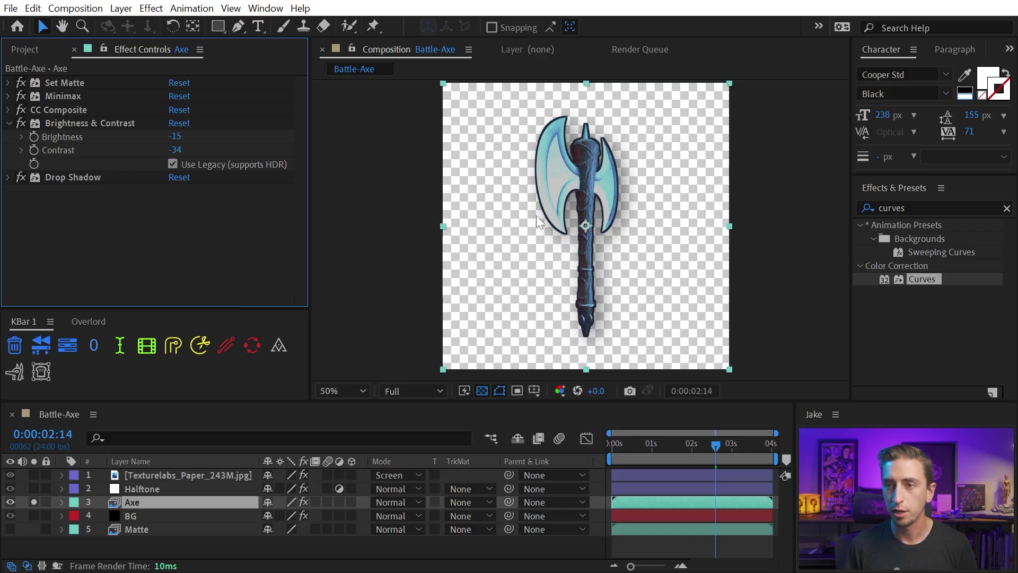
pyautogui.click(32, 502)
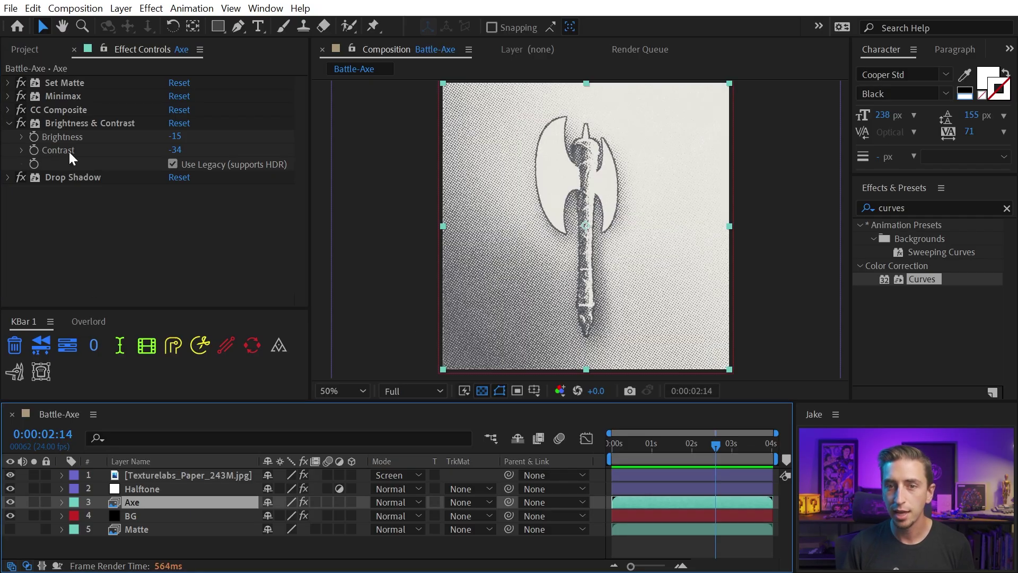
# - Toggle the Axe layer's Brightness & Contrast for comparison, and turn off its Drop Shadow at 0:00:00:00
pyautogui.click(24, 123)
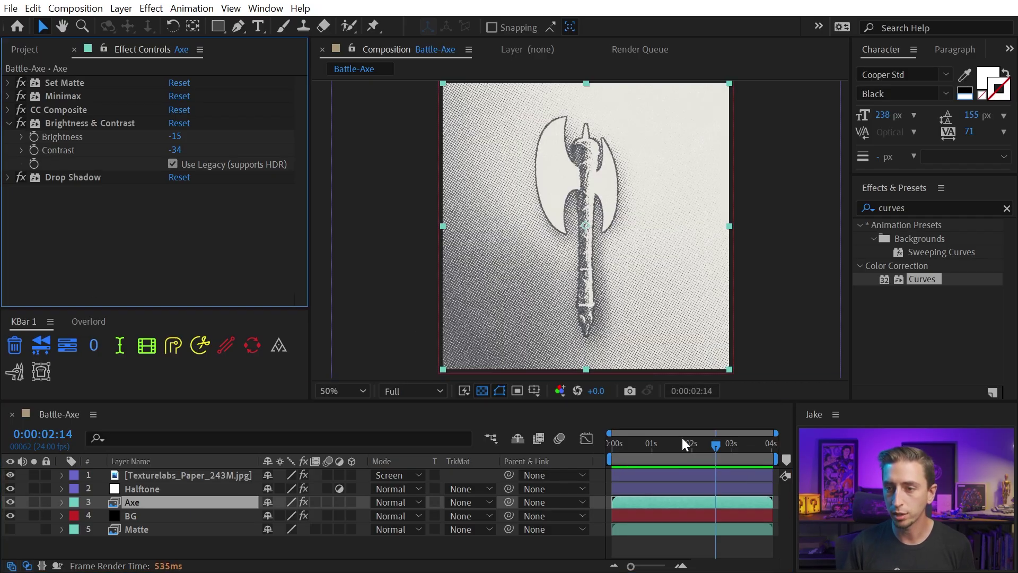
pyautogui.moveTo(684, 446); pyautogui.dragTo(595, 446)
pyautogui.scroll(2, 580, 175)
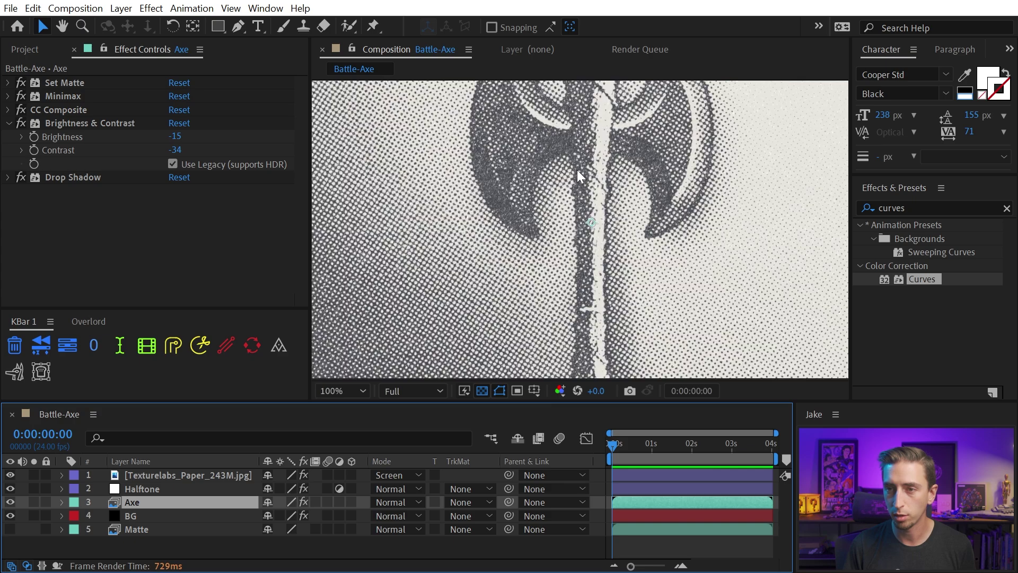
pyautogui.moveTo(627, 164); pyautogui.dragTo(630, 269)
pyautogui.click(21, 178)
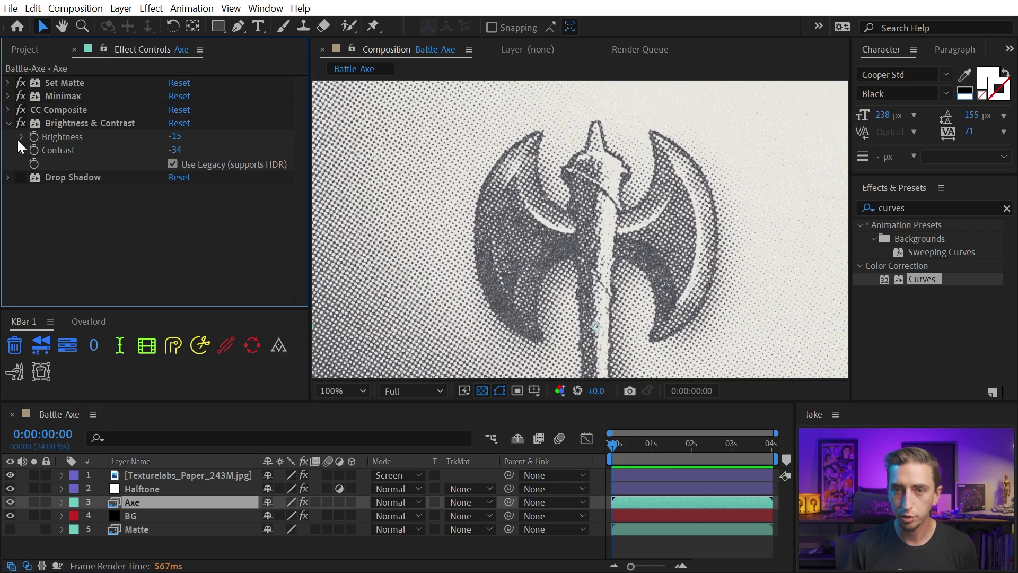
# - Turn off all the Axe layer's effects, and re-enable Set Matte, Minimax and CC Composite one by one
pyautogui.click(20, 83)
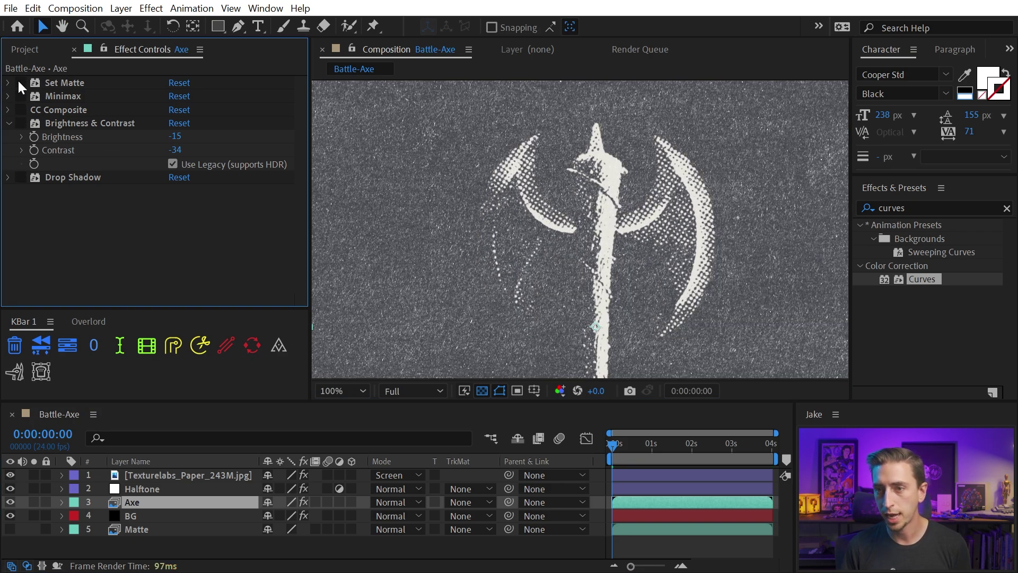
pyautogui.click(21, 82)
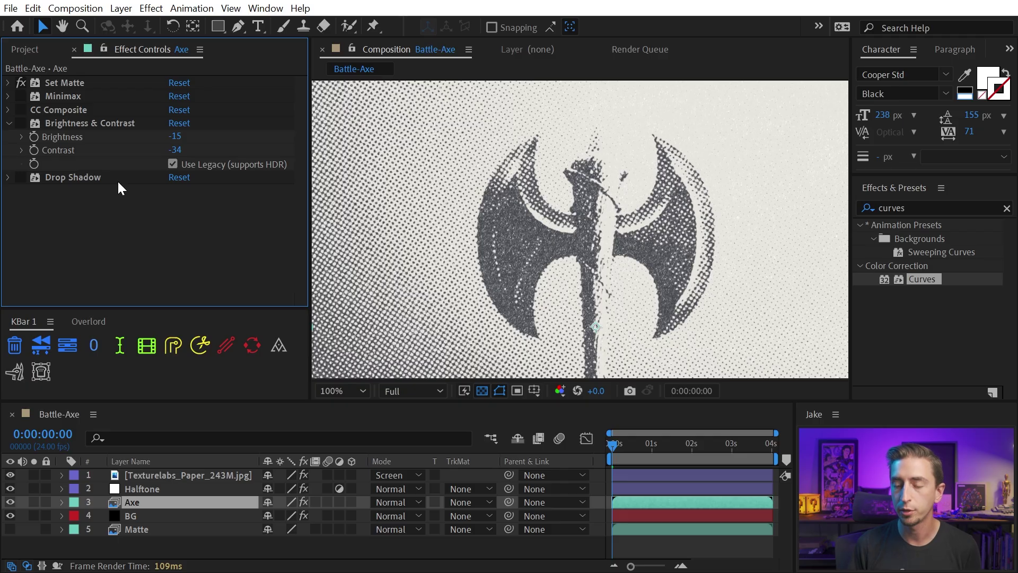
pyautogui.click(58, 97)
pyautogui.click(21, 97)
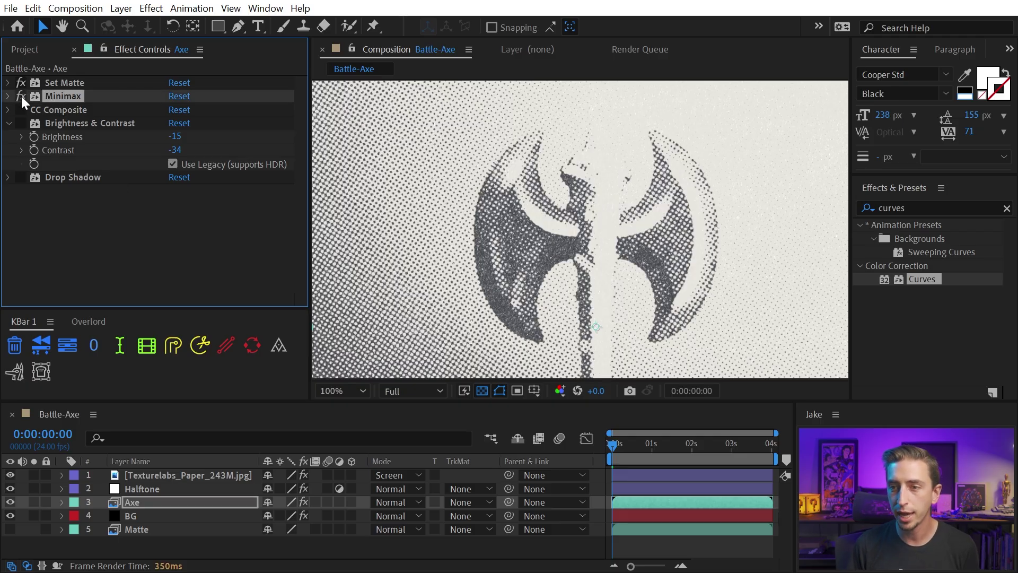
pyautogui.click(20, 109)
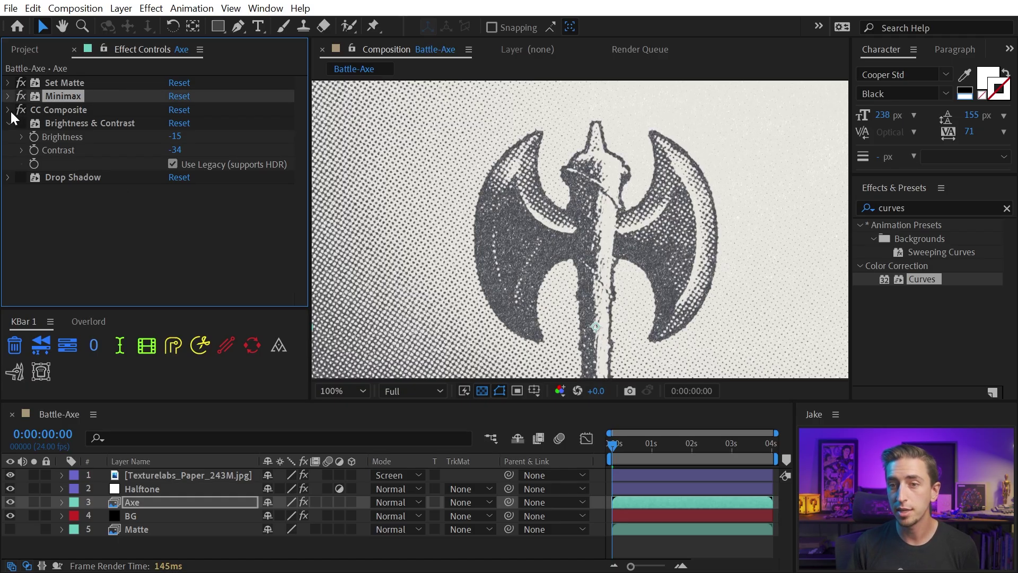
# - Examine the Axe layer's Minimax and CC Composite settings, and compare Minimax off and on with the layer soloed
pyautogui.click(8, 110)
pyautogui.click(7, 95)
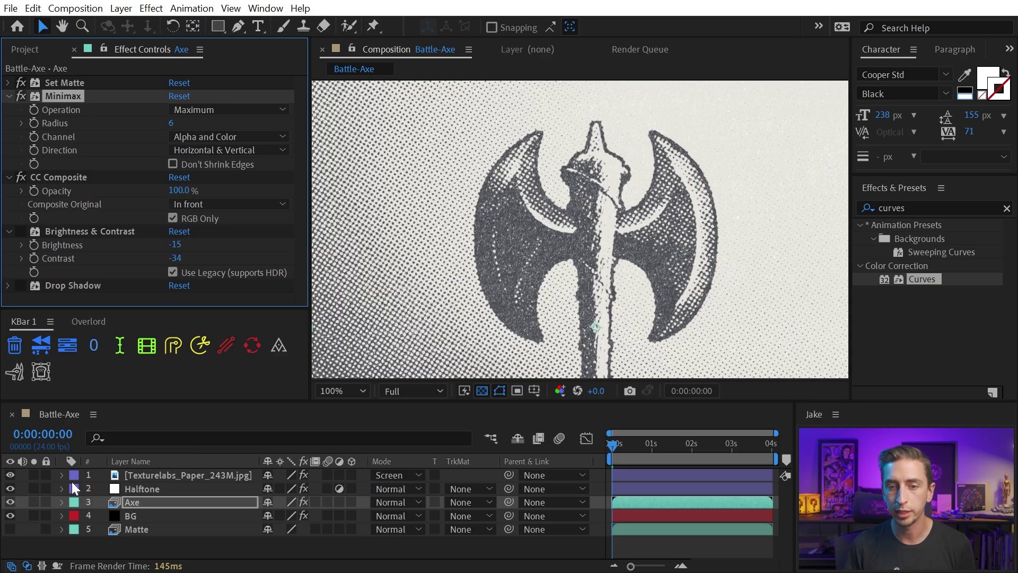
pyautogui.click(34, 502)
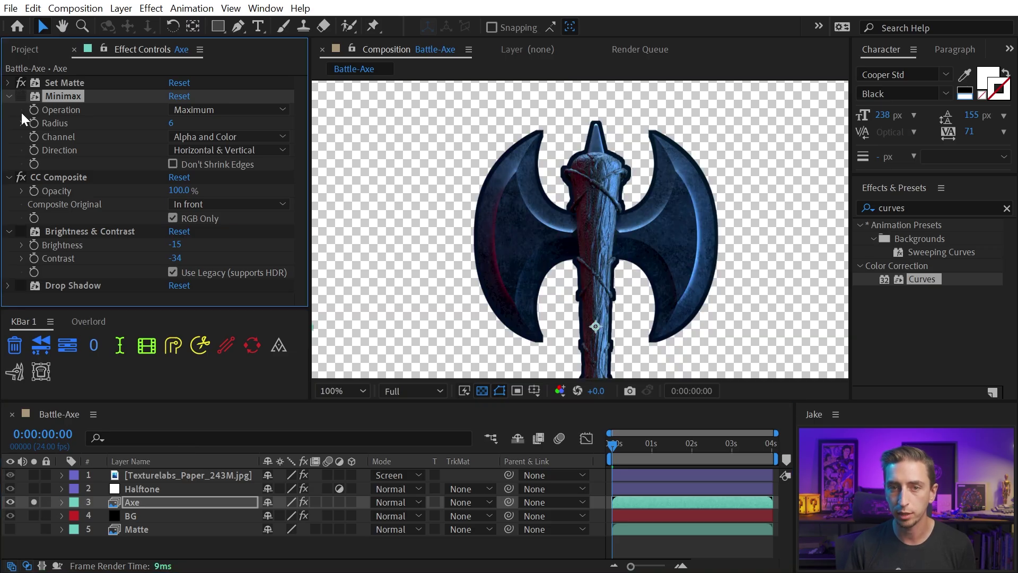
pyautogui.click(21, 176)
pyautogui.click(21, 96)
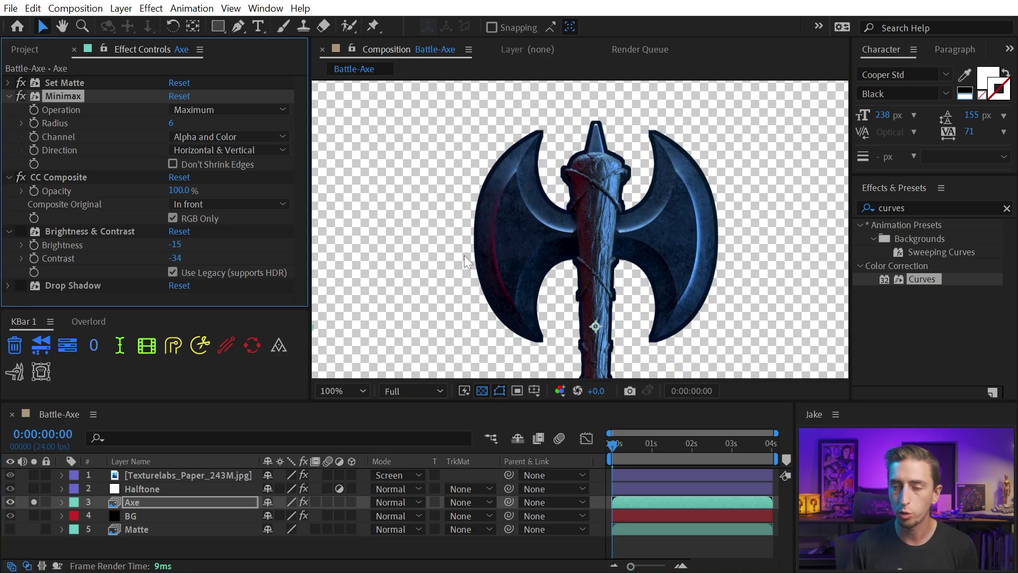
pyautogui.click(32, 502)
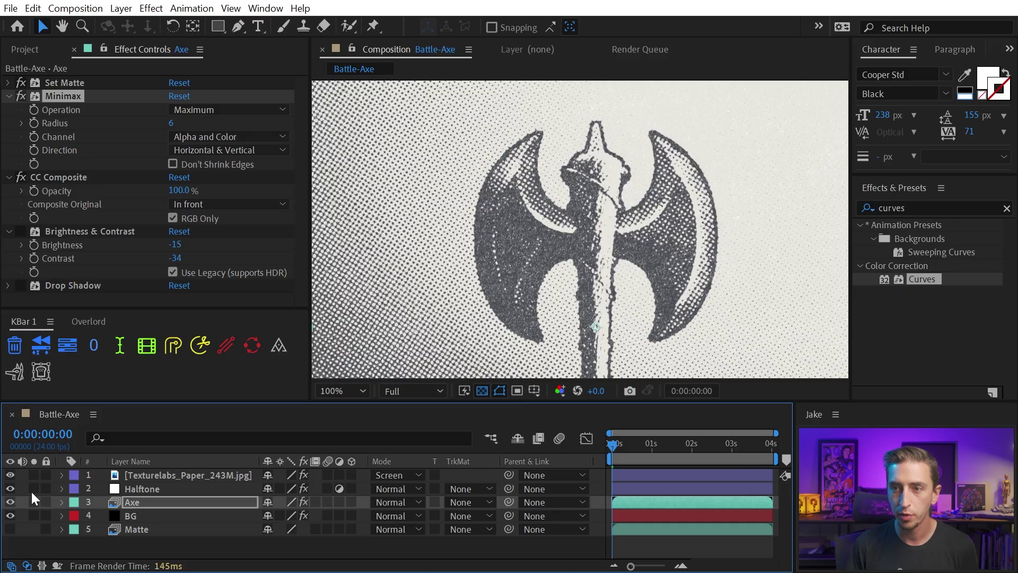
pyautogui.click(8, 96)
pyautogui.click(8, 111)
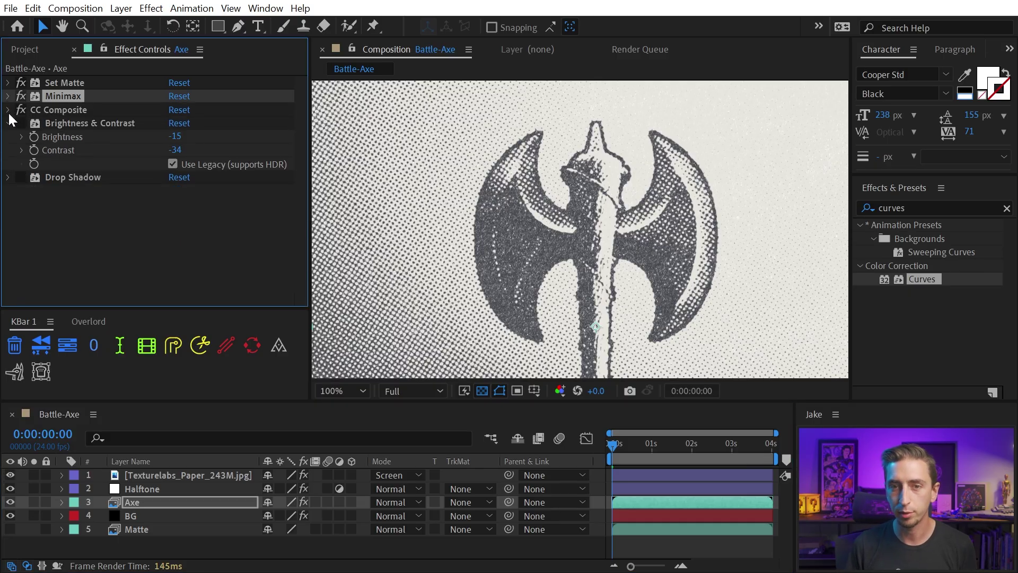
# - Turn on the Axe layer's Brightness & Contrast, and set Brightness to -22 and Contrast to -45
pyautogui.click(55, 125)
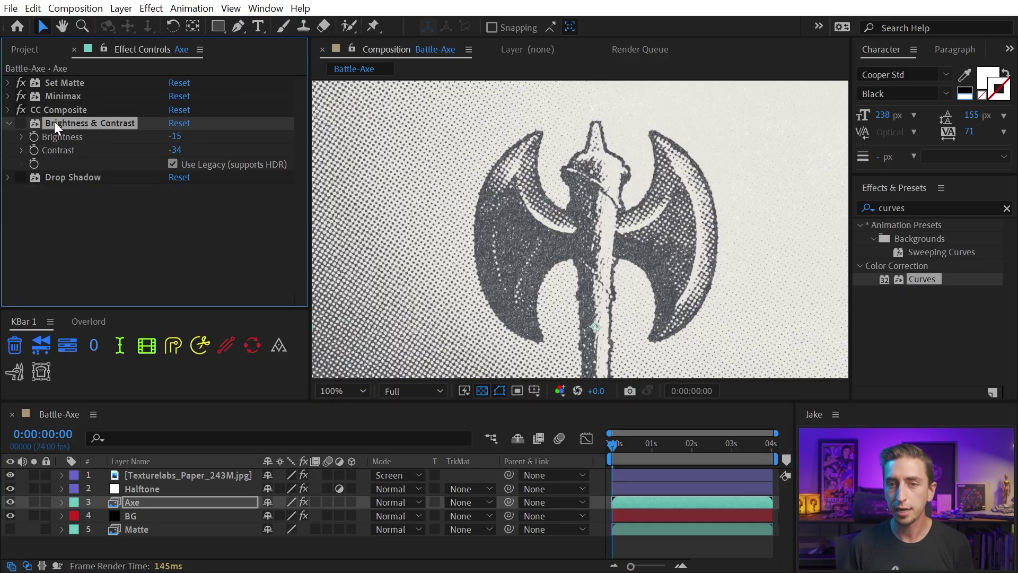
pyautogui.click(20, 125)
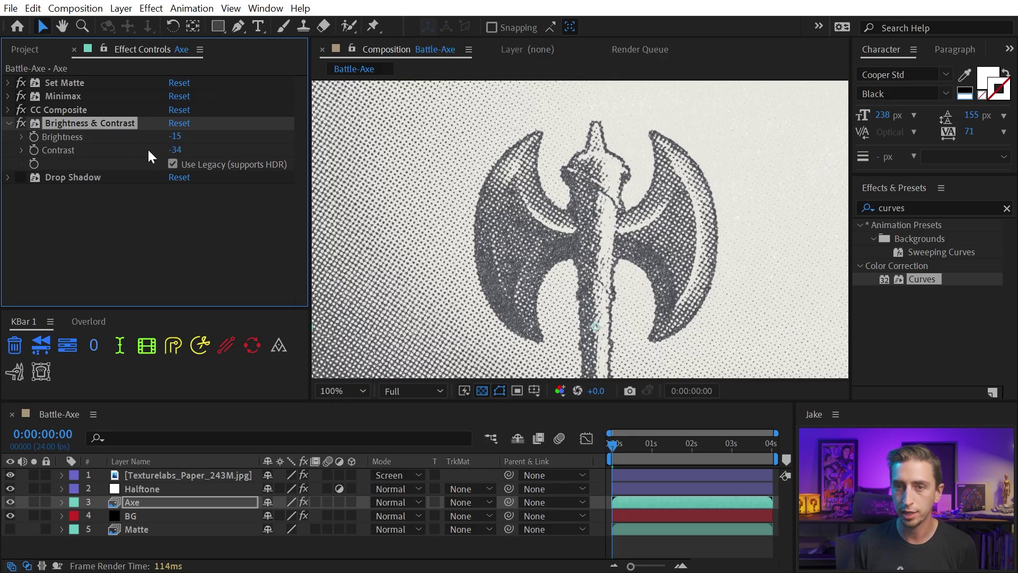
pyautogui.click(19, 123)
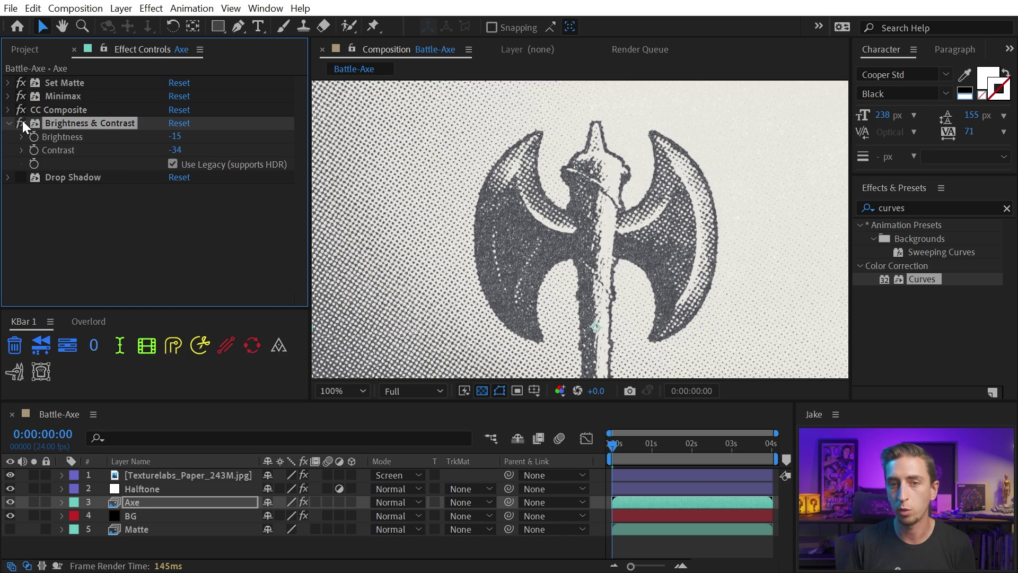
pyautogui.moveTo(175, 150)
pyautogui.mouseDown()
pyautogui.moveTo(161, 150)
pyautogui.moveTo(162, 137)
pyautogui.mouseUp()
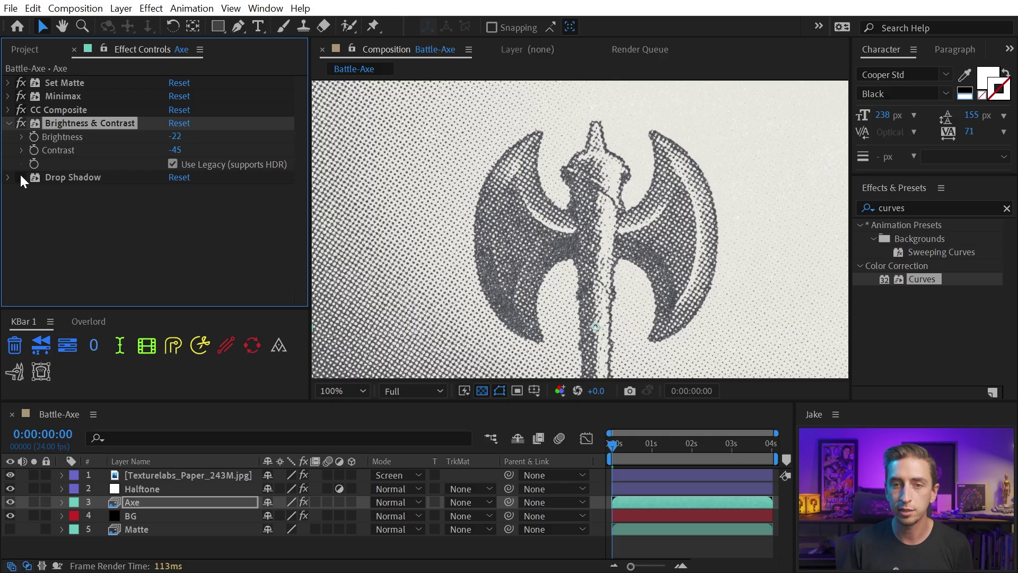
# - Turn on the Axe layer's Drop Shadow and preview the animation with the whole axe in view
pyautogui.scroll(-2, 583, 225)
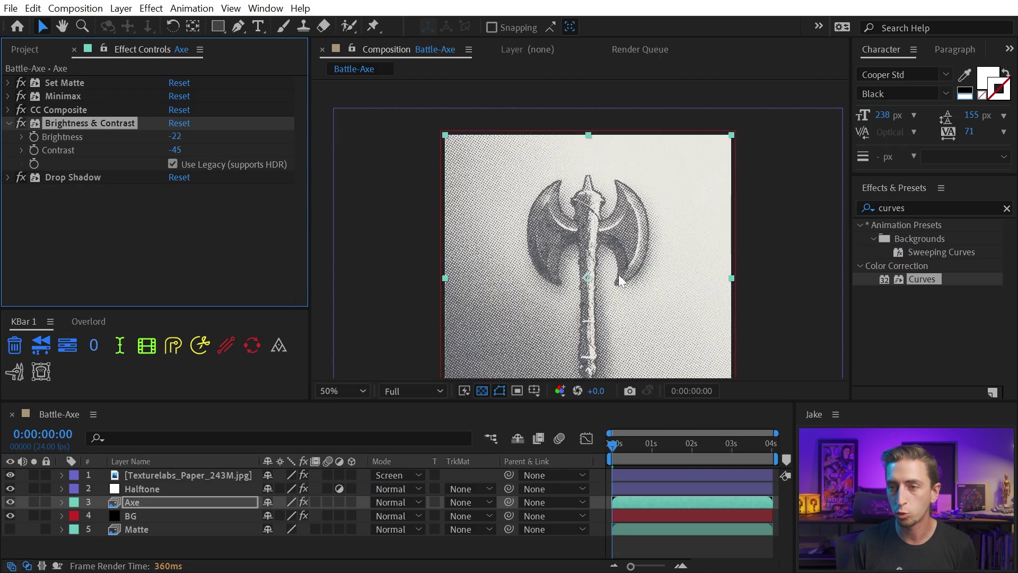
pyautogui.moveTo(655, 289); pyautogui.dragTo(654, 258)
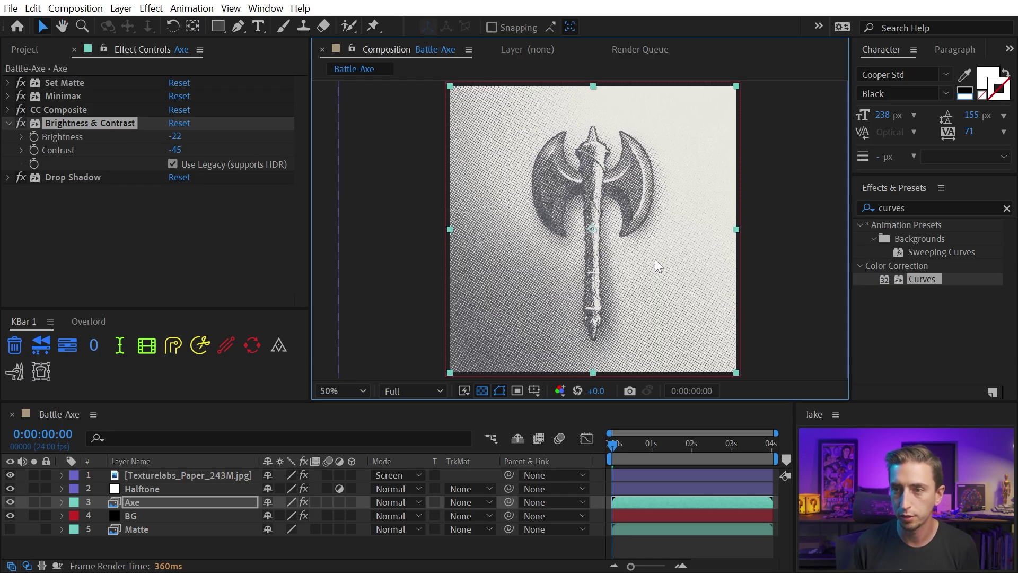
pyautogui.press('space')
# - Inspect the Halftone layer's Posterize Time effect while watching the axe animation up close
pyautogui.click(142, 489)
pyautogui.click(8, 232)
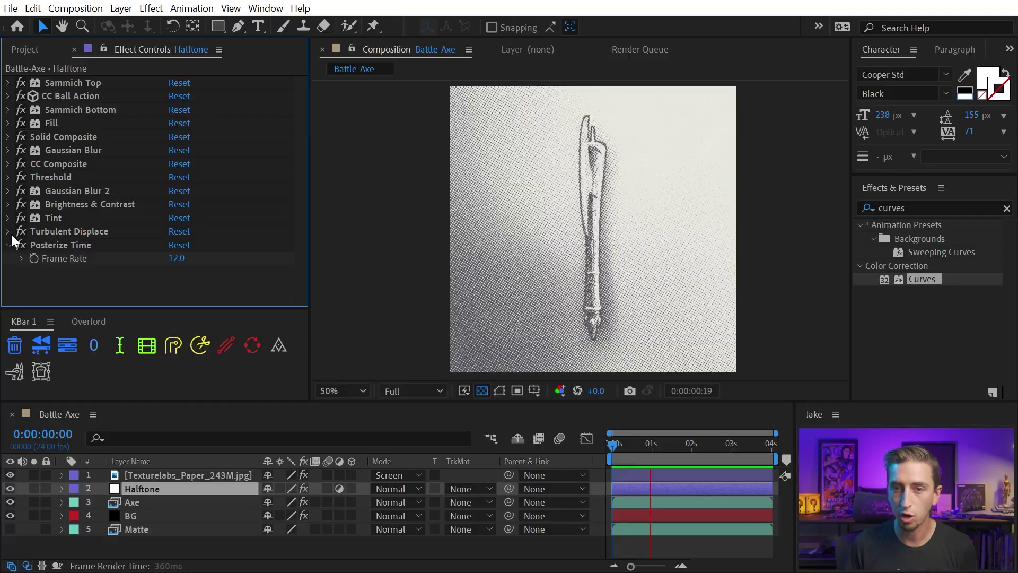
pyautogui.click(55, 245)
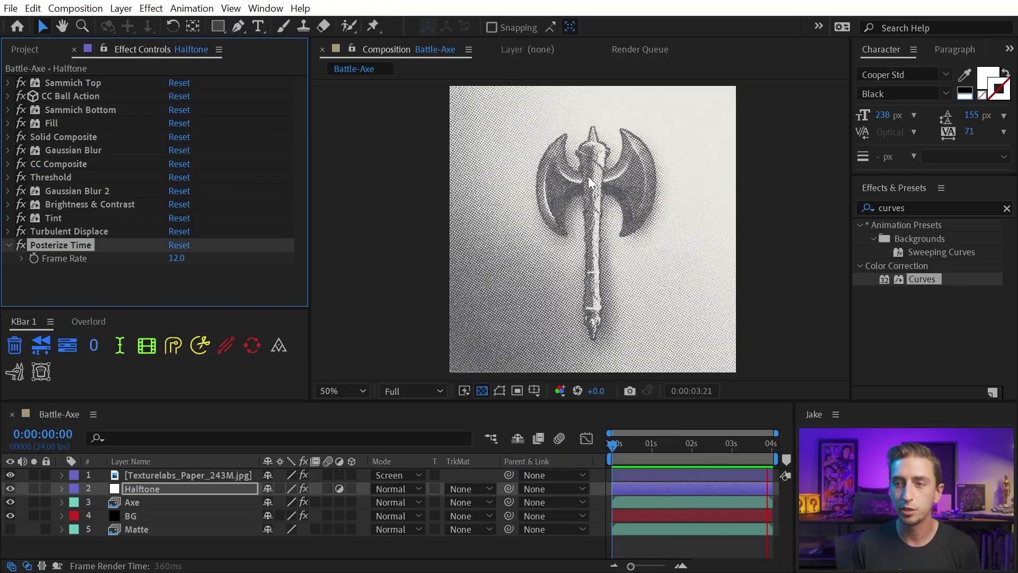
pyautogui.scroll(2, 589, 176)
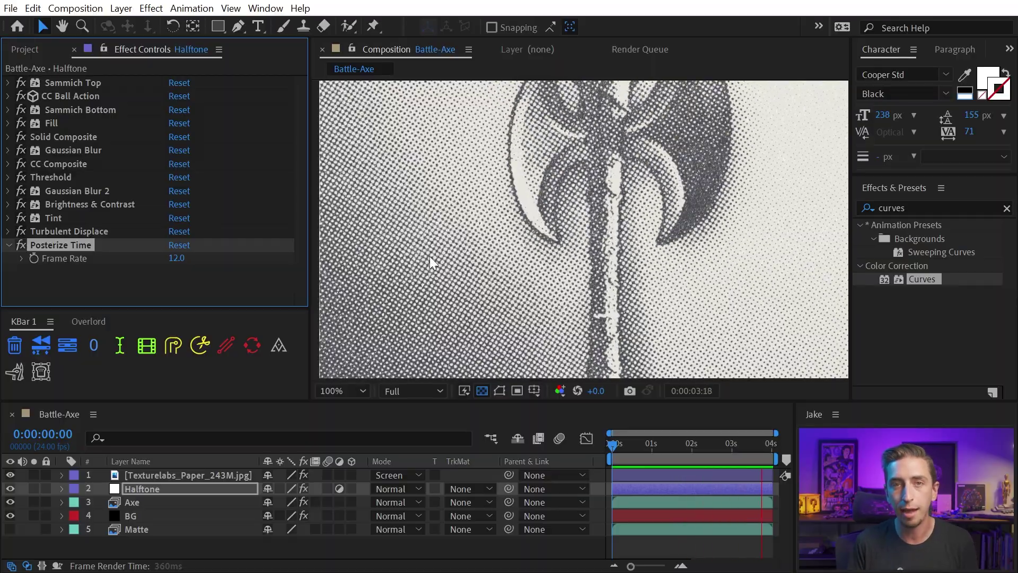
# - Examine the settings of the Halftone layer's Turbulent Displace effect, including the Random Seed under Evolution Options
pyautogui.click(55, 231)
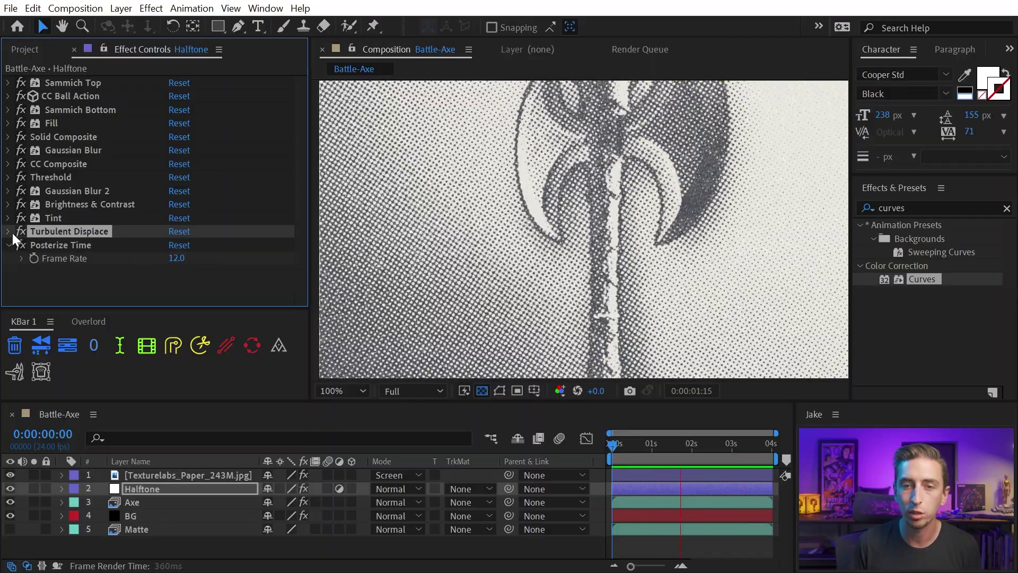
pyautogui.click(8, 231)
pyautogui.scroll(-2, 33, 186)
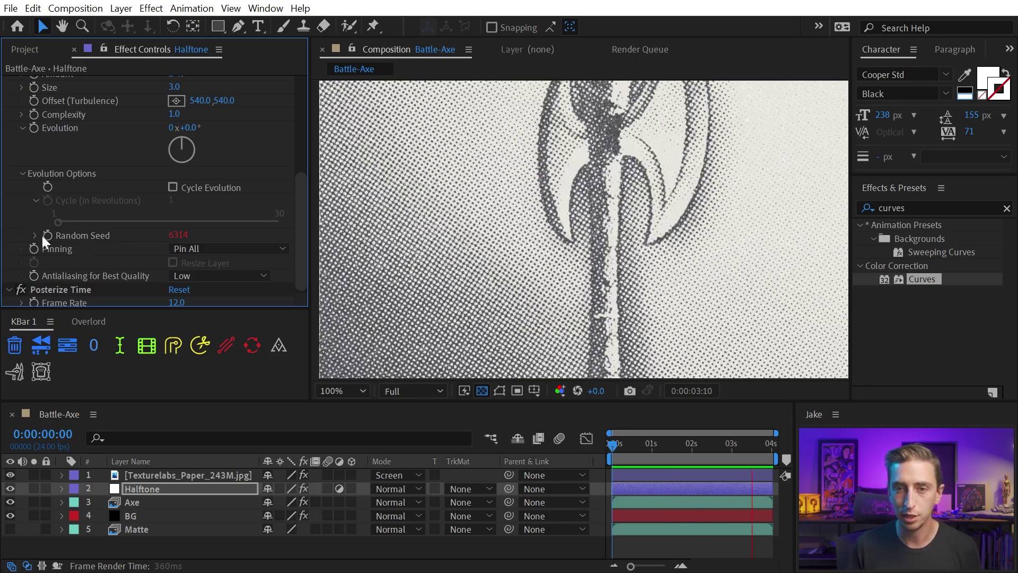
pyautogui.scroll(4, 21, 180)
pyautogui.scroll(-4, 20, 180)
# - Reveal the Halftone layer's expressions in the timeline, review the one on Turbulent Displace's Random Seed, and collapse the layer
pyautogui.press('e')
pyautogui.press('e')
pyautogui.scroll(-5, 641, 514)
pyautogui.scroll(-2, 654, 509)
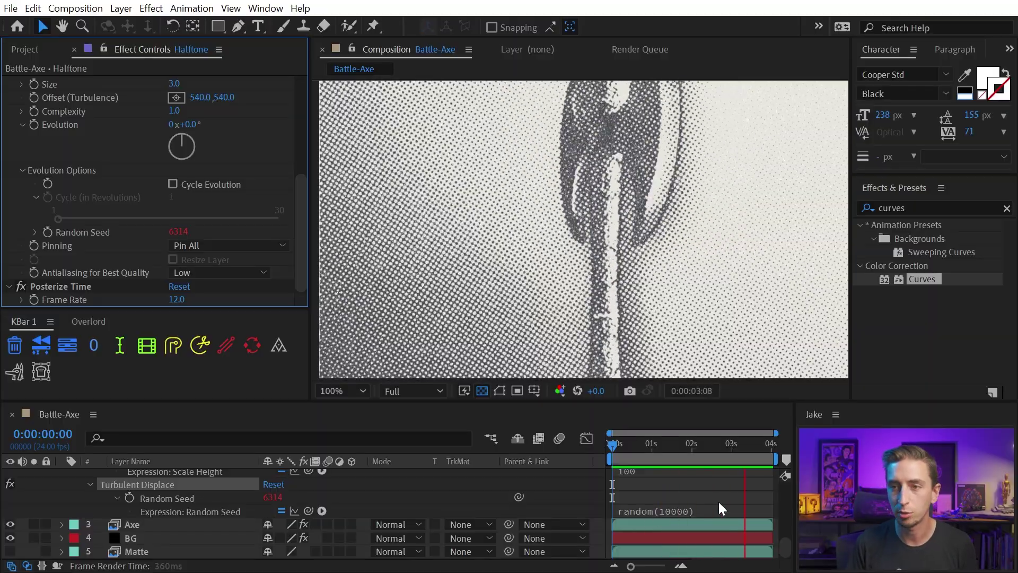
pyautogui.press('e')
pyautogui.press('e')
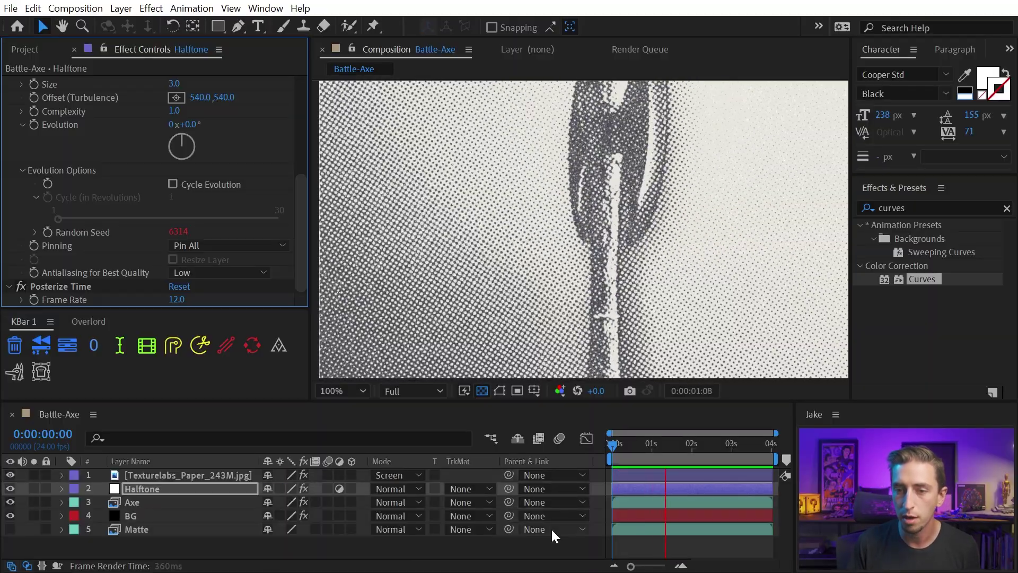
# - Examine the Texturelabs_Paper_243M.jpg layer and its Levels effect at 0:00:00:05
pyautogui.click(183, 476)
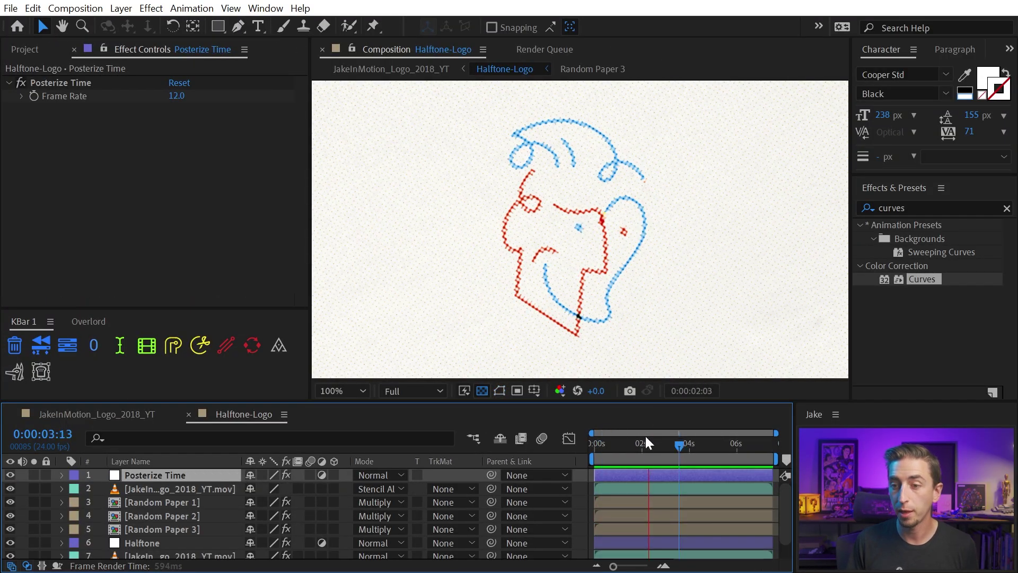
# - Preview the Halftone-Logo composition in full, and examine the logo's halftone dots up close at 0:00:03:03
pyautogui.moveTo(644, 440); pyautogui.dragTo(599, 444)
pyautogui.press('space')
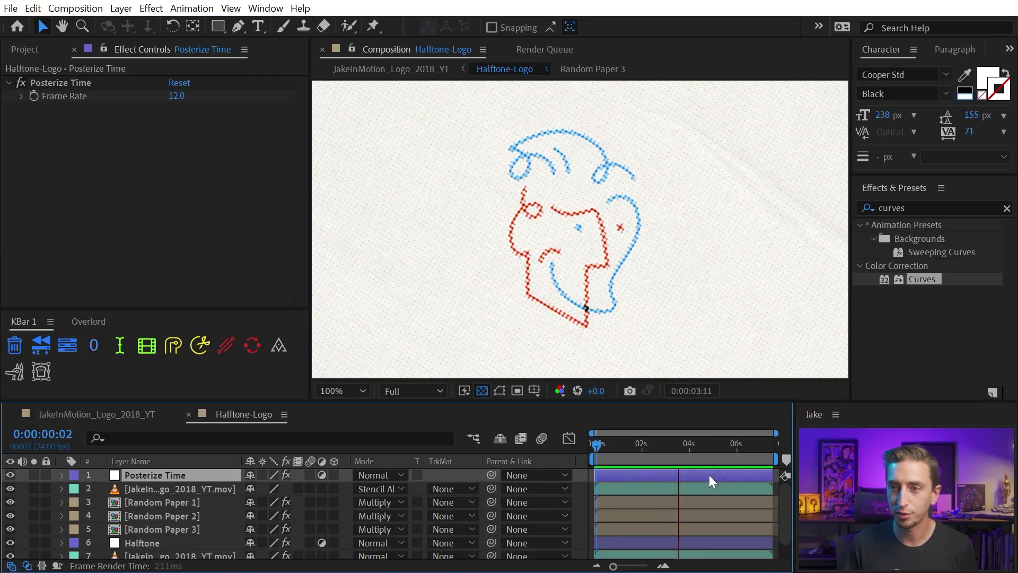
pyautogui.hotkey('shift', '/')
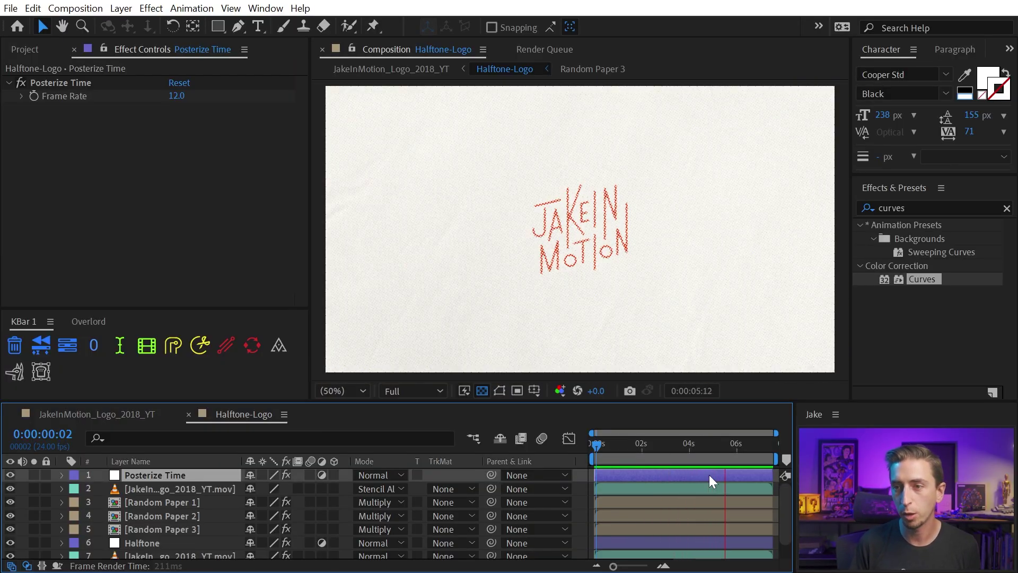
pyautogui.click(669, 443)
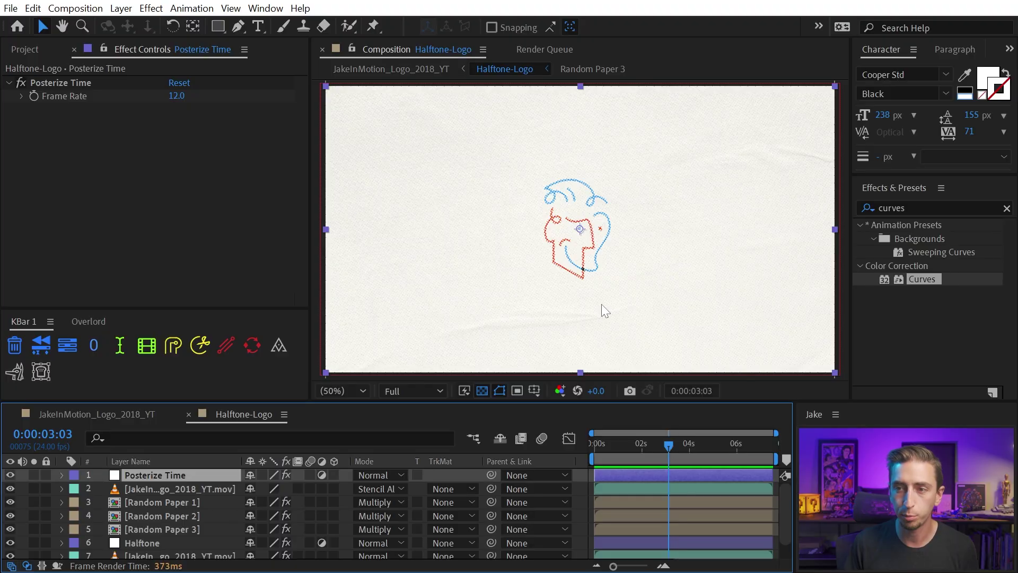
pyautogui.scroll(3, 601, 304)
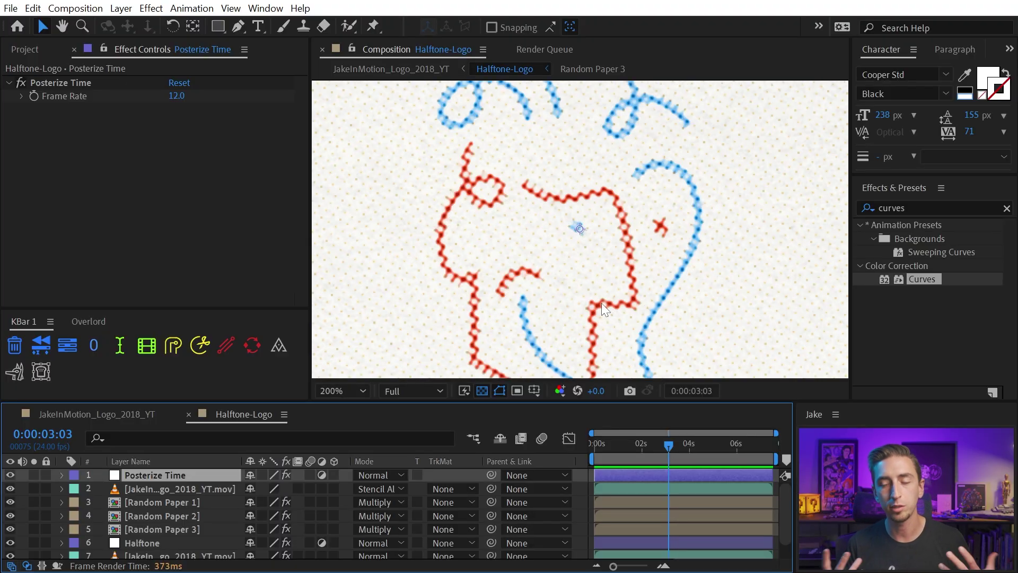
pyautogui.press(',')
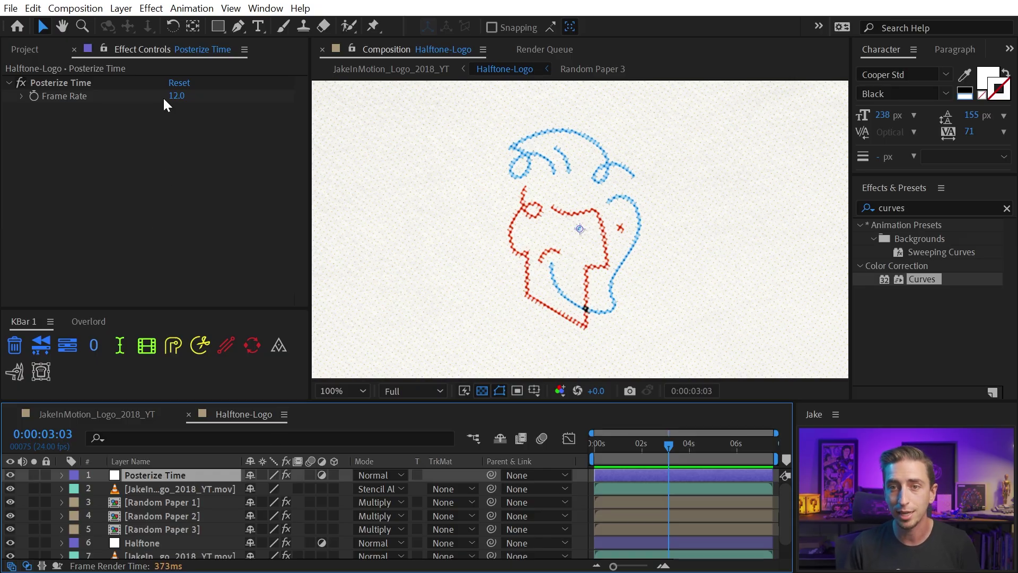
# - Inspect the effects on the Random Paper 1, Random Paper 3 and Halftone layers of the Halftone-Logo composition
pyautogui.click(139, 502)
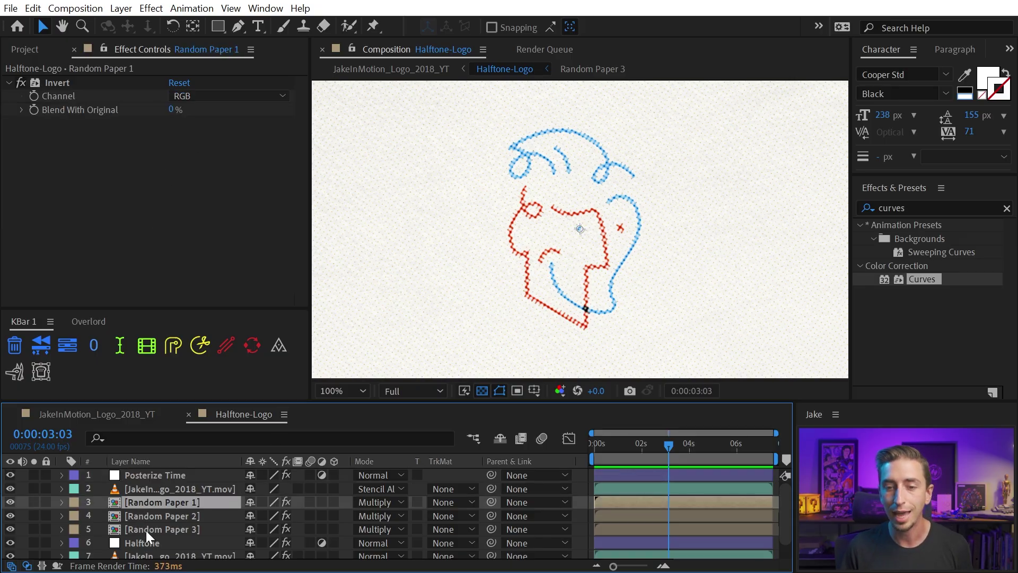
pyautogui.keyDown('shift'); pyautogui.click(146, 529); pyautogui.keyUp('shift')
pyautogui.click(196, 544)
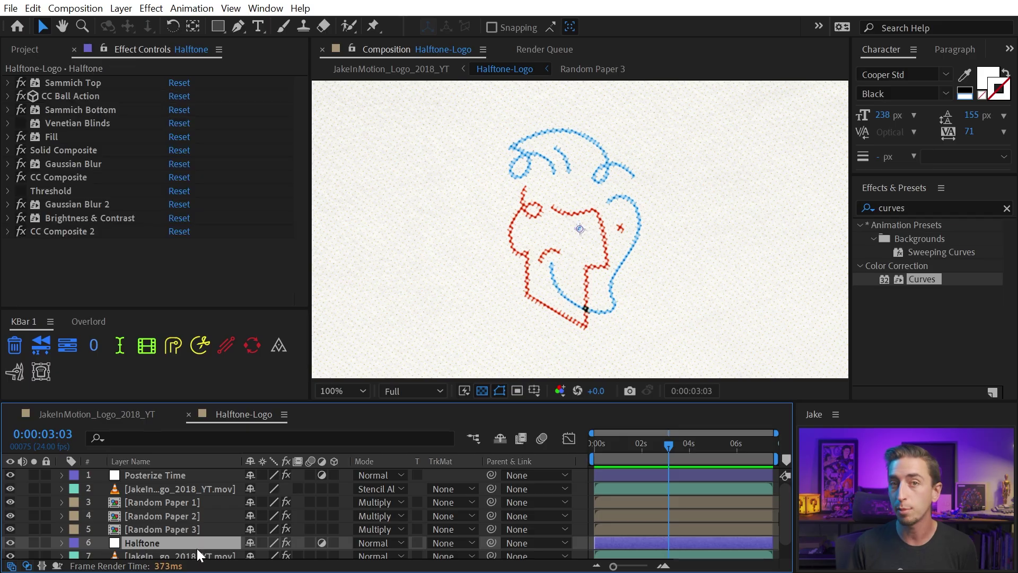
# - Preview The End composition from the start, and examine the two women near the frame's left edge at 100%
pyautogui.moveTo(631, 446); pyautogui.dragTo(568, 453)
pyautogui.press('space')
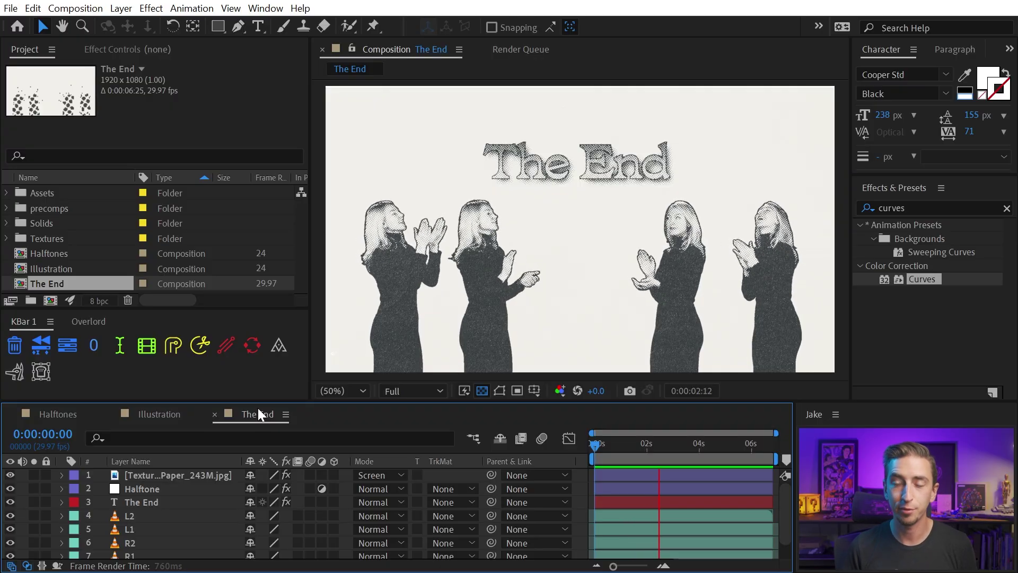
pyautogui.scroll(2, 486, 239)
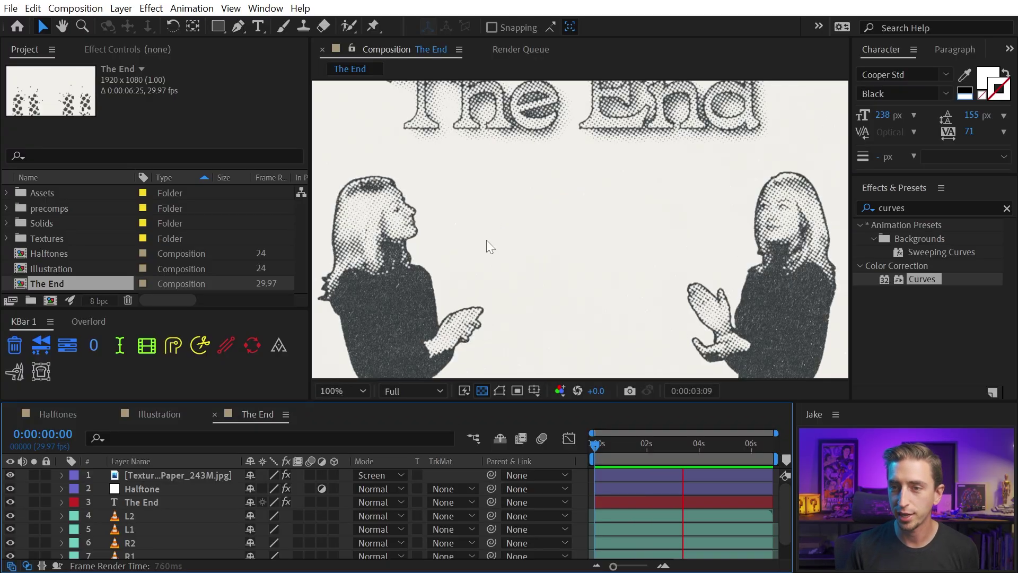
pyautogui.moveTo(469, 275); pyautogui.dragTo(761, 246)
pyautogui.press('space')
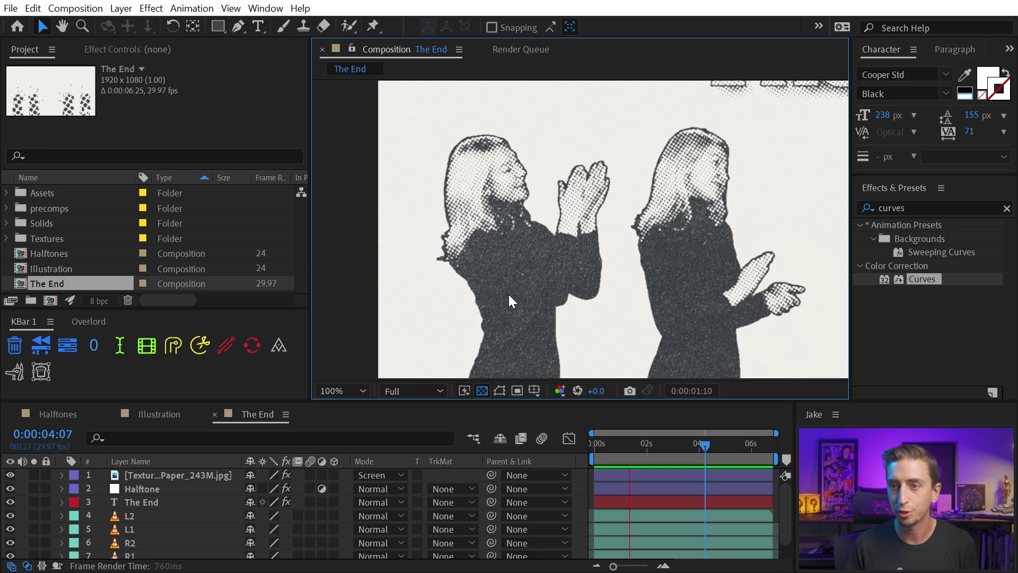
# - Examine the two women near the frame's right edge at 100% while previewing The End animation
pyautogui.press('h')
pyautogui.moveTo(721, 234); pyautogui.dragTo(212, 248)
pyautogui.press('space')
pyautogui.moveTo(611, 238); pyautogui.dragTo(516, 237)
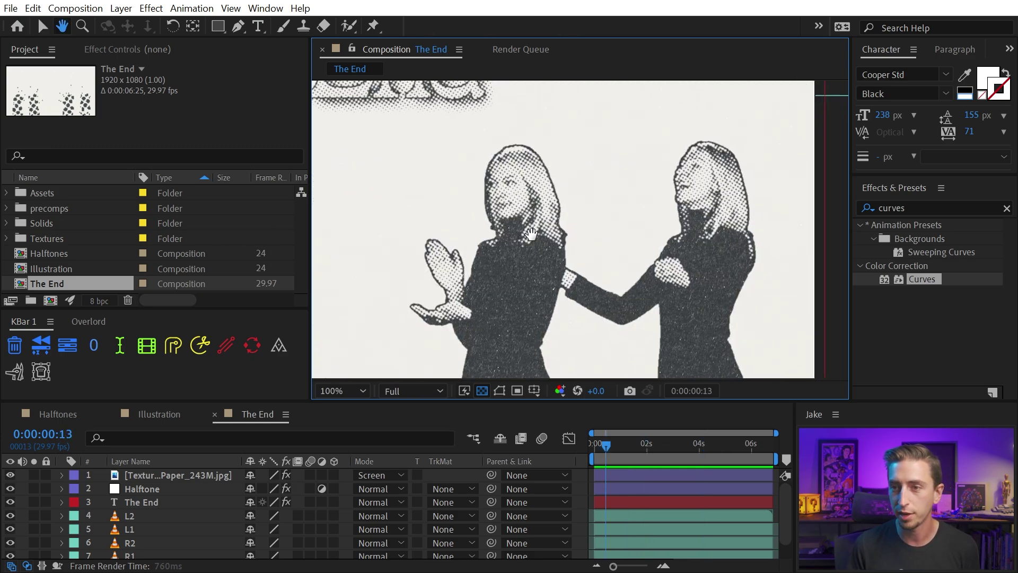
pyautogui.press('space')
pyautogui.press('v')
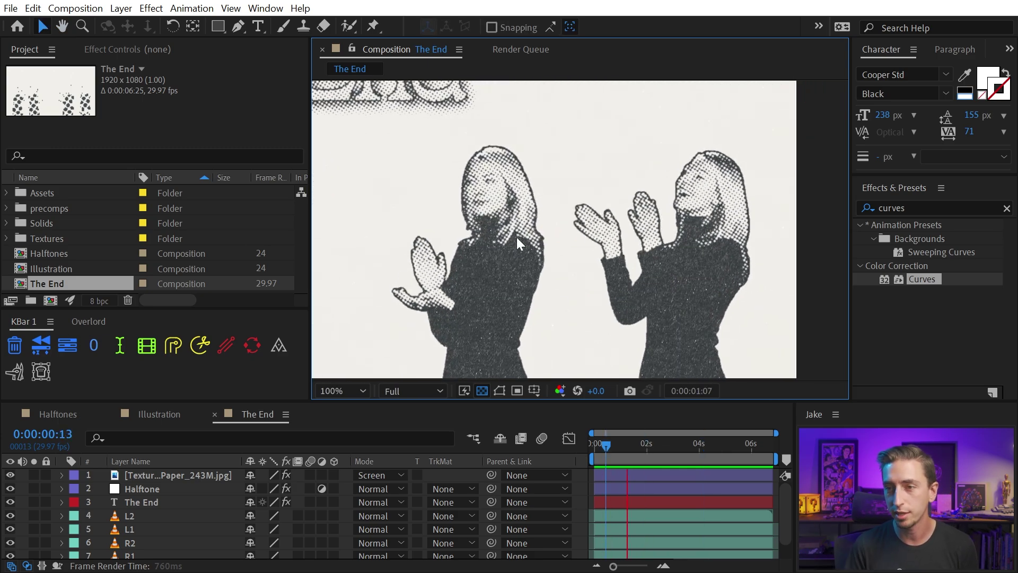